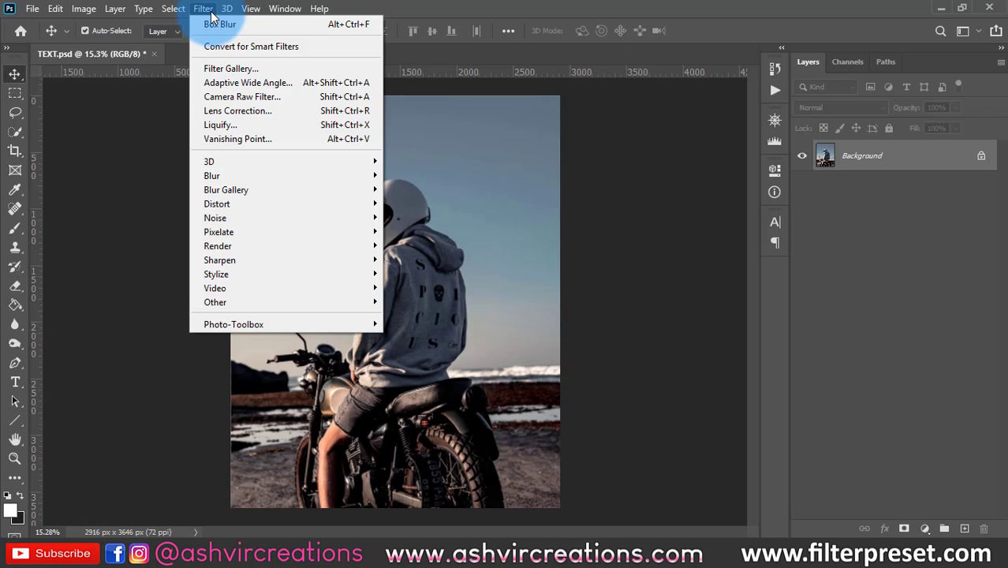
- Duplicate the Background layer under the name Background copy
{"action": "left_click", "coordinate": [897, 155]}
{"action": "right_click", "coordinate": [896, 156]}
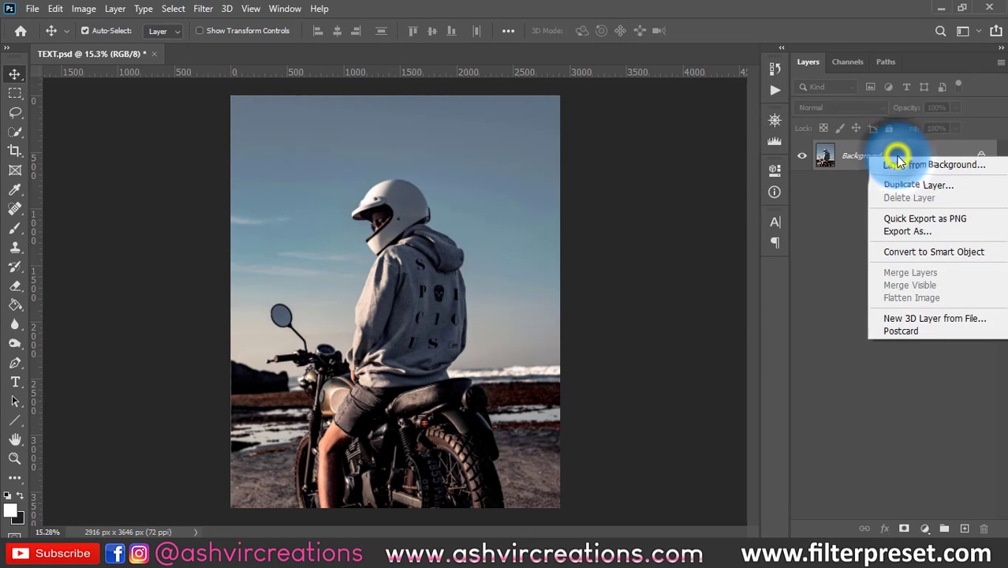
{"action": "left_click", "coordinate": [911, 187]}
{"action": "left_click", "coordinate": [619, 143]}
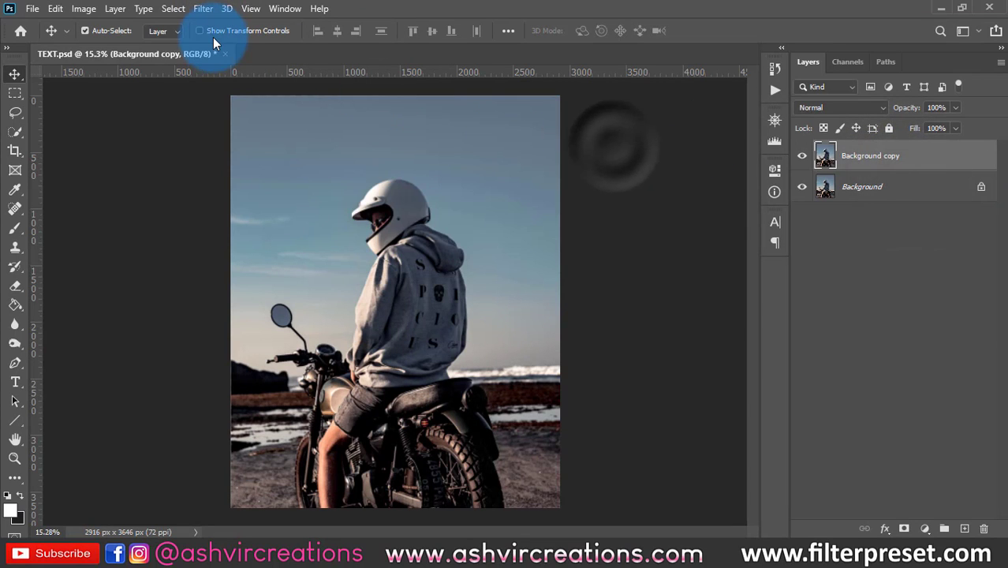
- Open the Filter Gallery for the Background copy layer and fit the whole image in the preview
{"action": "left_click", "coordinate": [197, 16]}
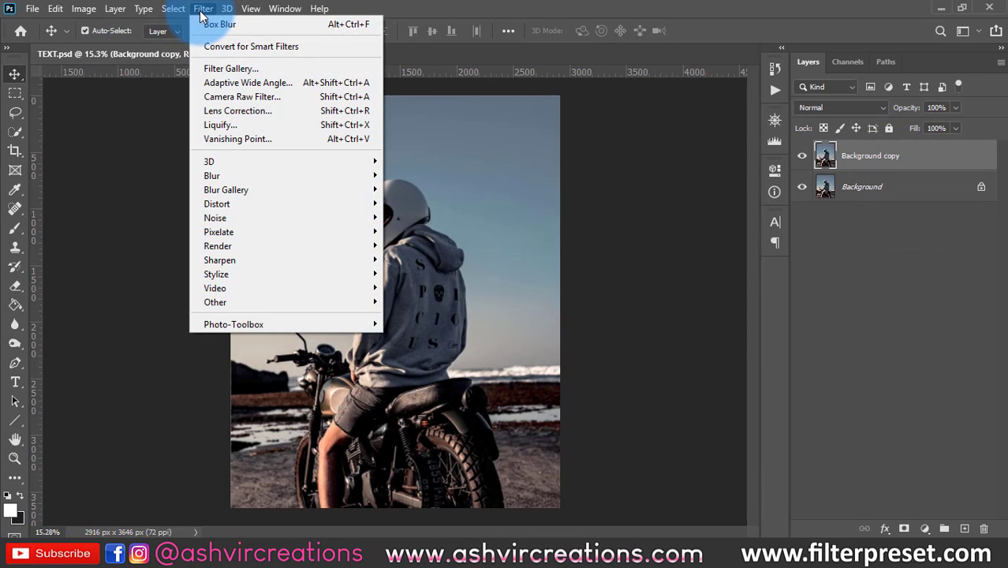
{"action": "left_click", "coordinate": [226, 68]}
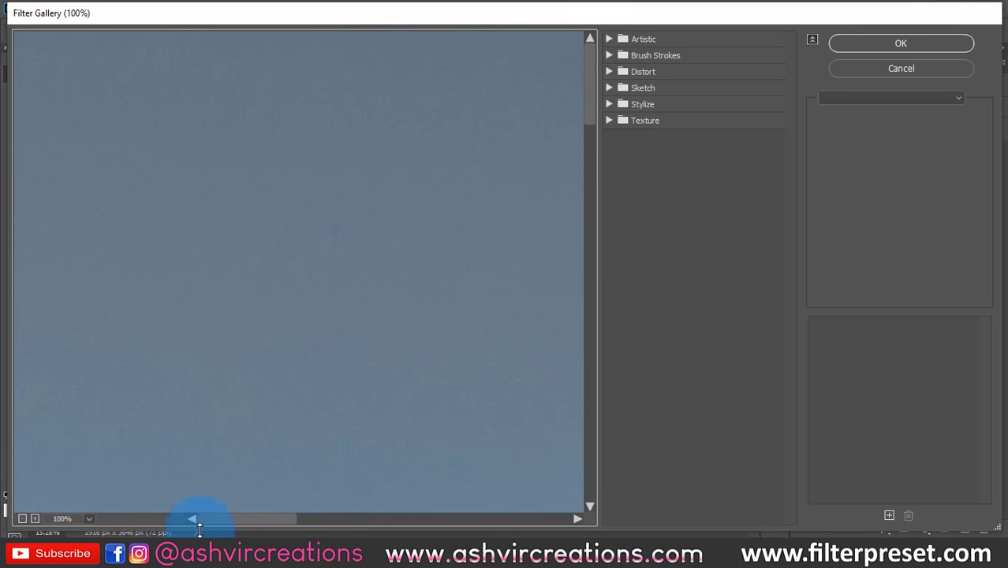
{"action": "left_click", "coordinate": [39, 513]}
{"action": "left_click", "coordinate": [37, 515]}
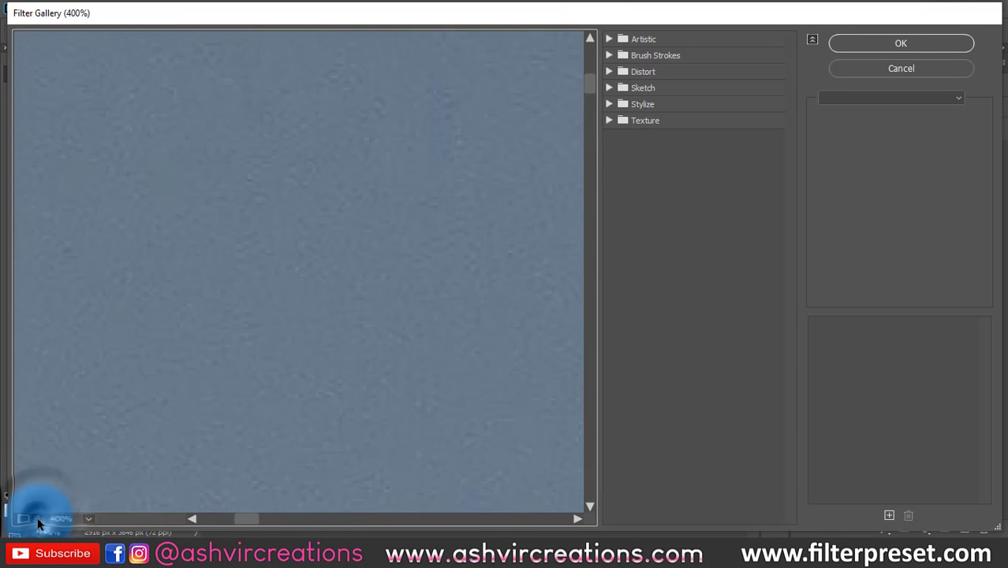
{"action": "left_click", "coordinate": [37, 517]}
{"action": "left_click", "coordinate": [37, 517]}
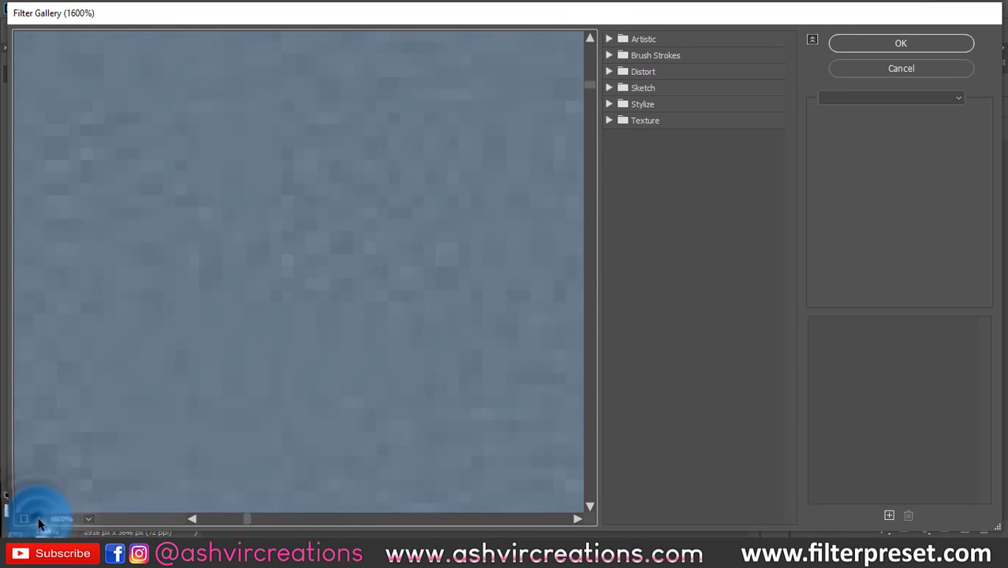
{"action": "left_click", "coordinate": [86, 517]}
{"action": "left_click", "coordinate": [88, 517]}
{"action": "left_click", "coordinate": [88, 518]}
{"action": "left_click", "coordinate": [92, 502]}
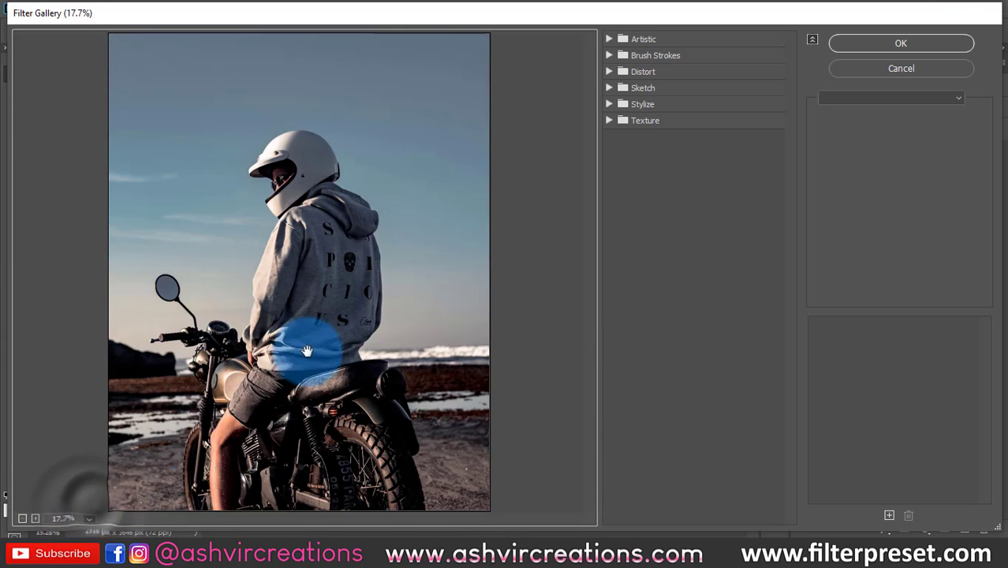
- Preview the Artistic filters Colored Pencil, Cutout, Dry Brush, Film Grain, Fresco and Neon Glow on the image
{"action": "left_click", "coordinate": [611, 37]}
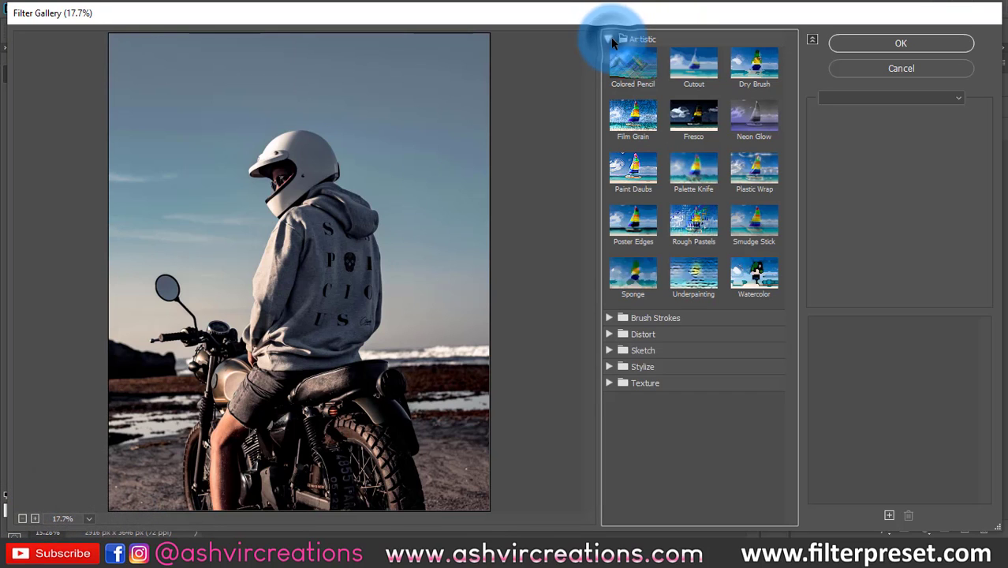
{"action": "left_click", "coordinate": [629, 71]}
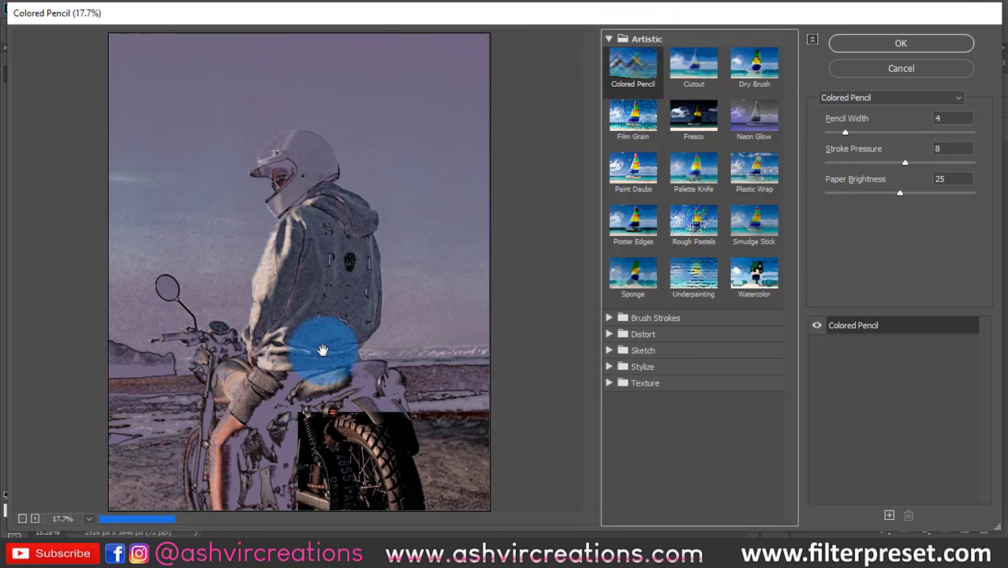
{"action": "left_click", "coordinate": [698, 55]}
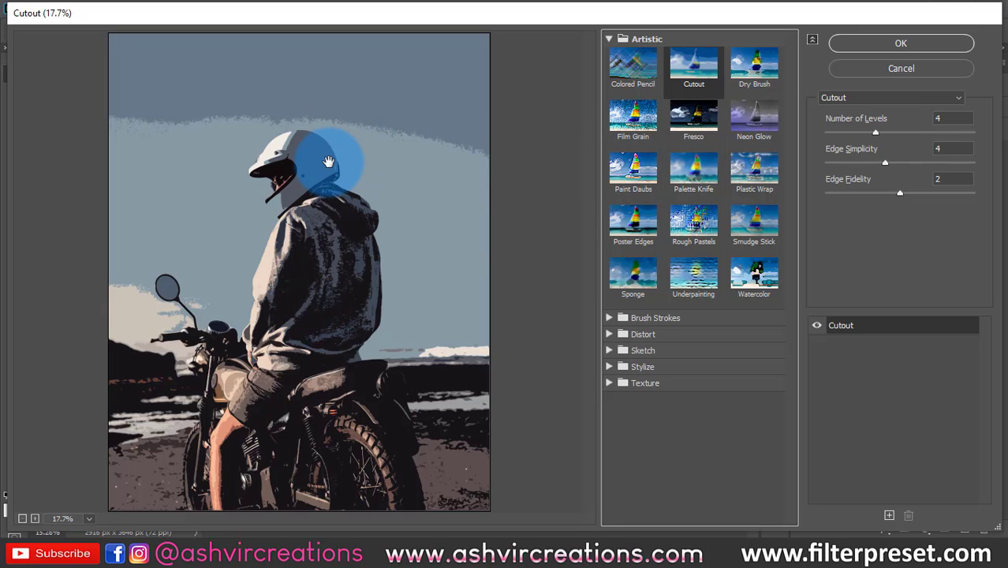
{"action": "left_click", "coordinate": [751, 70]}
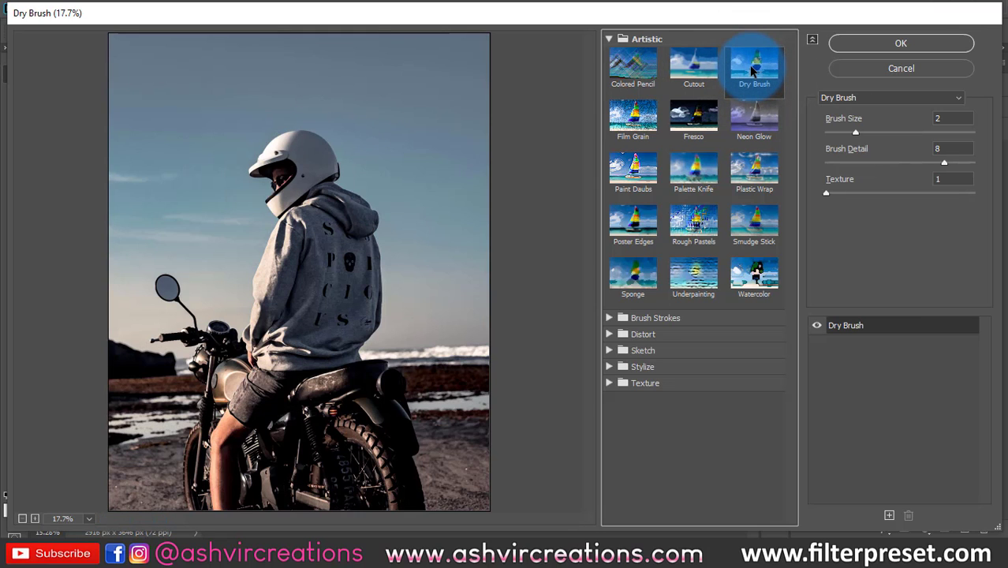
{"action": "left_click", "coordinate": [623, 117]}
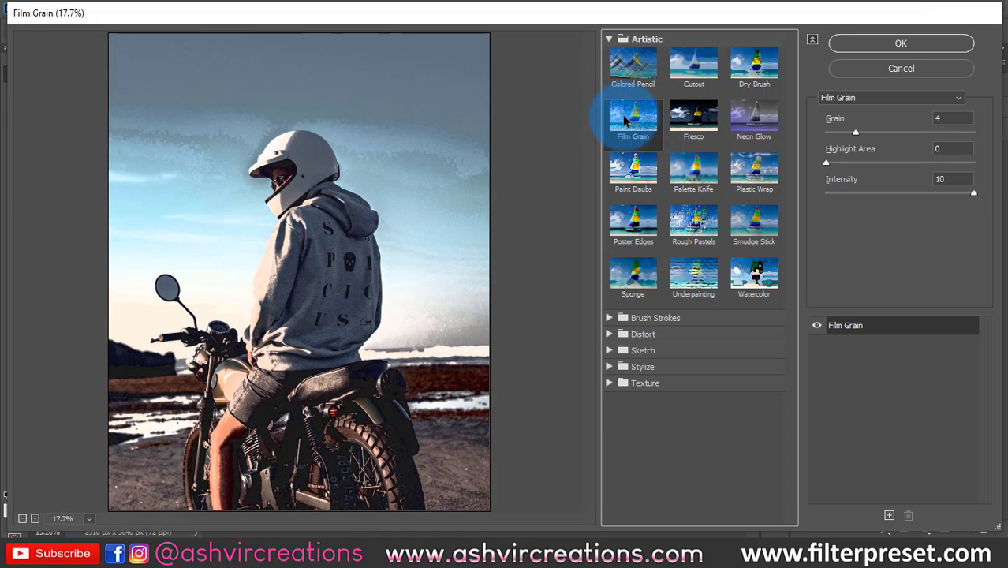
{"action": "left_click", "coordinate": [690, 123]}
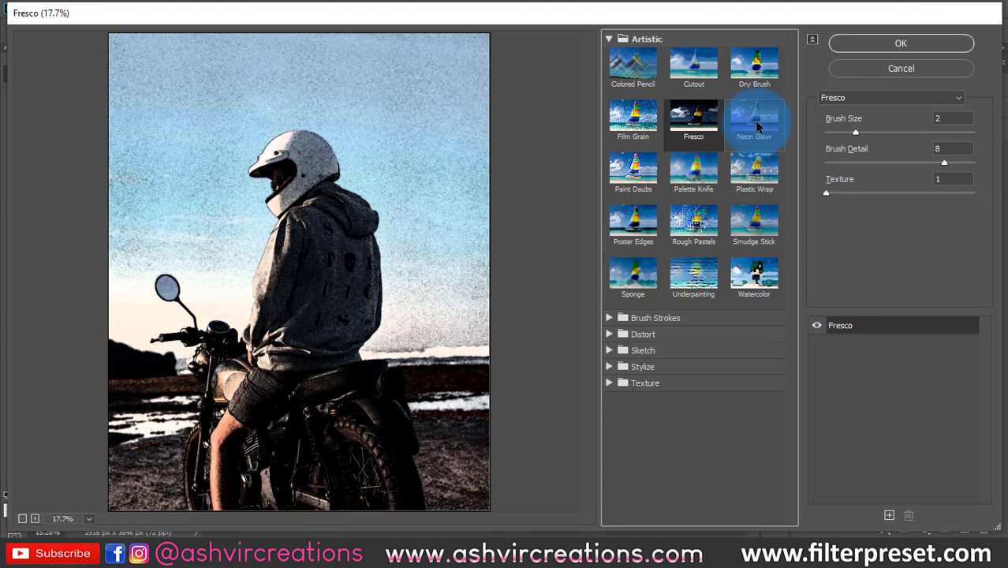
{"action": "left_click", "coordinate": [755, 124]}
- Preview the Artistic filters Paint Daubs, Palette Knife, Plastic Wrap, Poster Edges and Rough Pastels on the image
{"action": "left_click", "coordinate": [635, 170]}
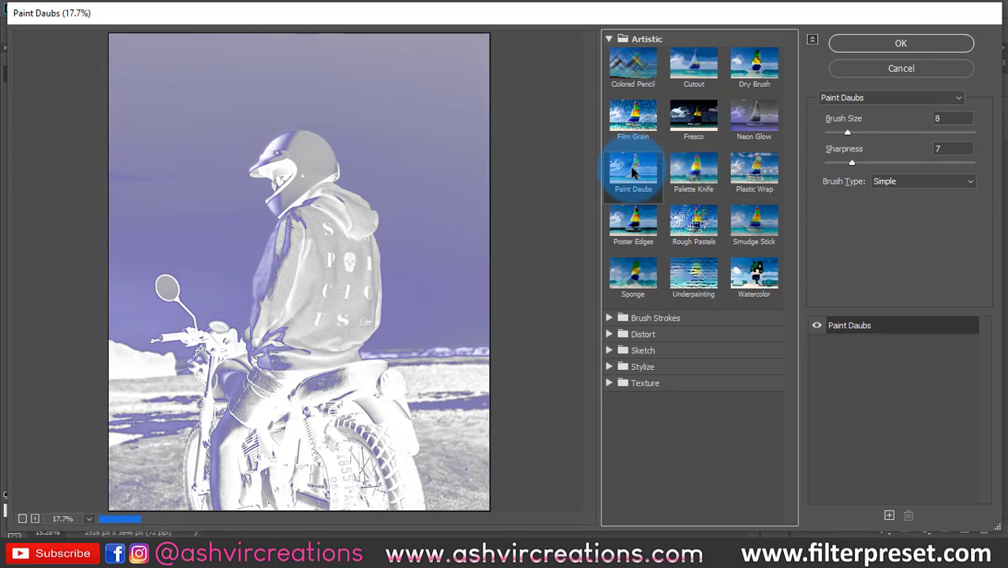
{"action": "left_click", "coordinate": [695, 183]}
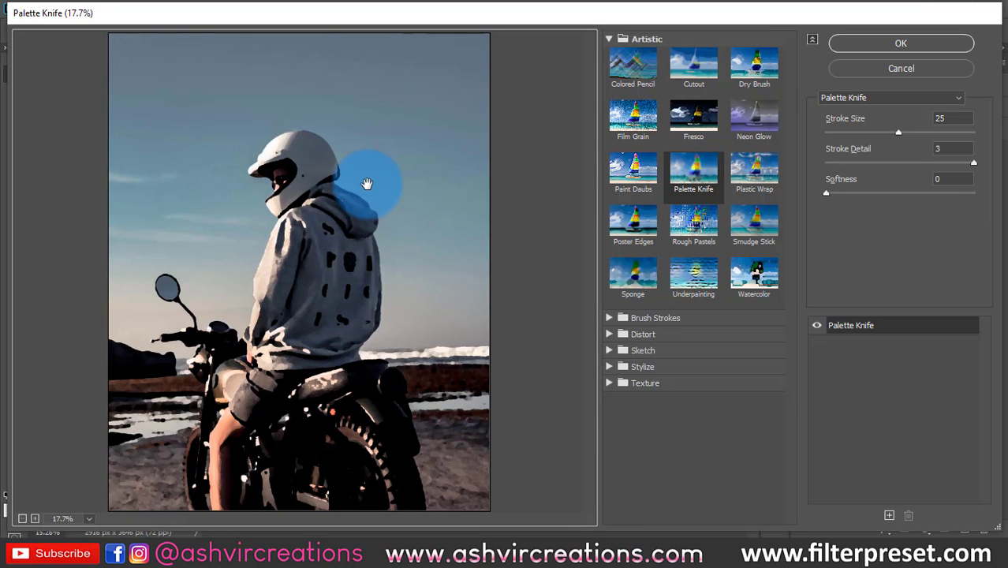
{"action": "left_click", "coordinate": [756, 185]}
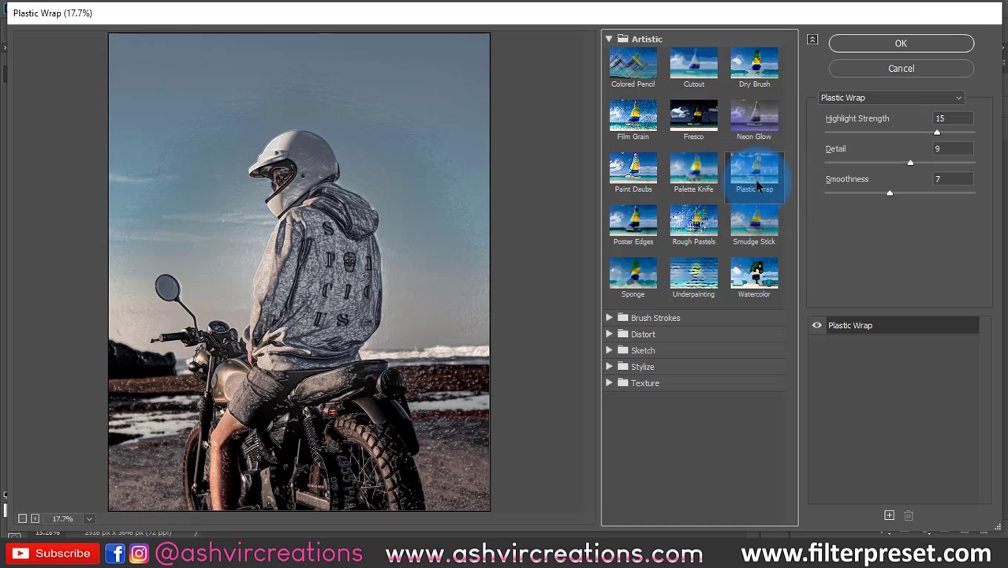
{"action": "left_click", "coordinate": [645, 226]}
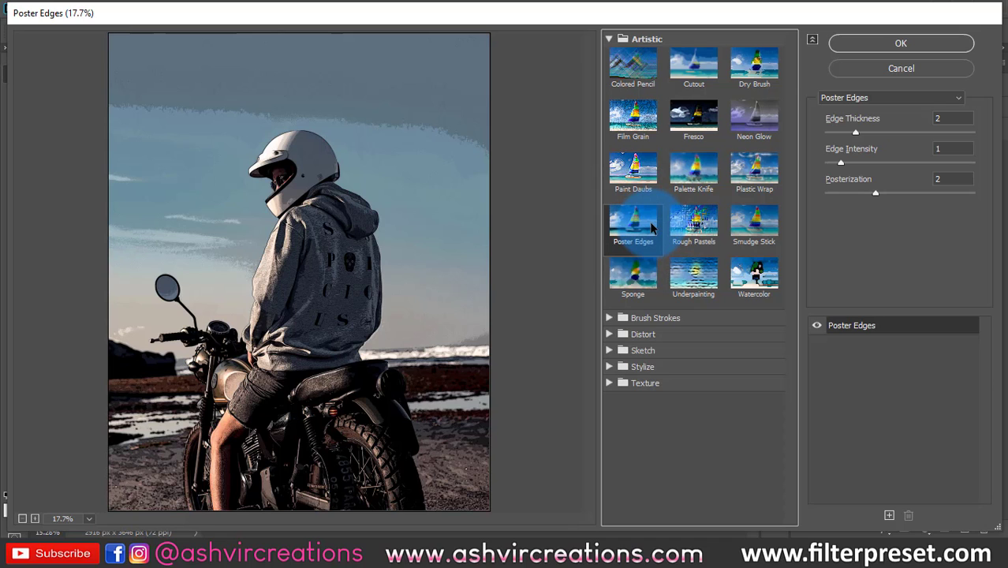
{"action": "left_click", "coordinate": [694, 228]}
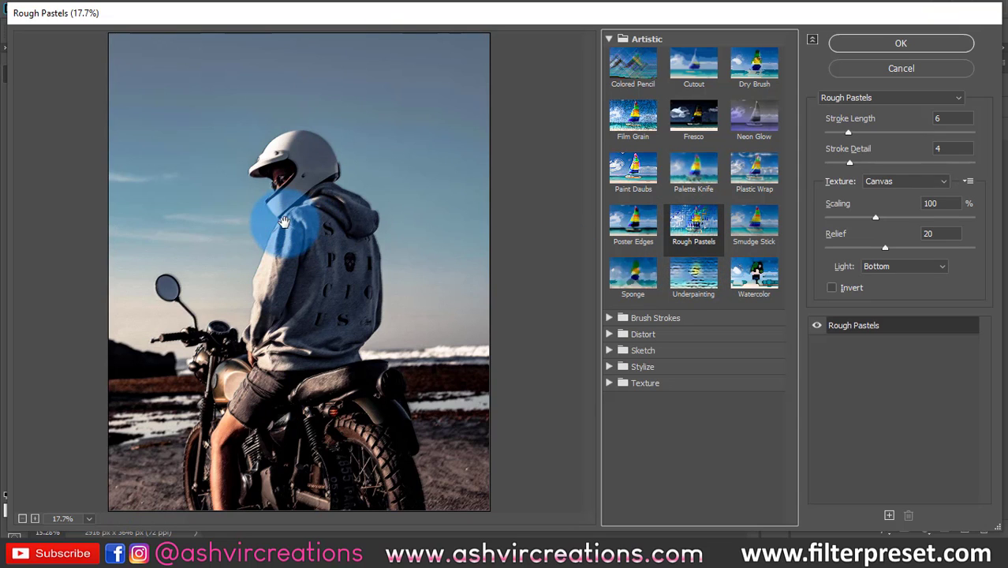
{"action": "left_click", "coordinate": [350, 221]}
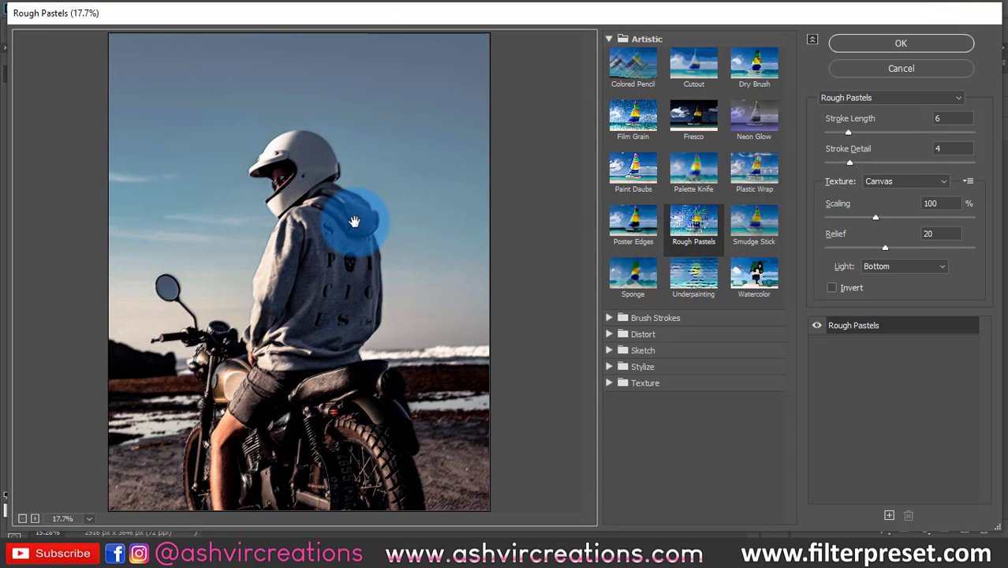
- Preview the Artistic filters Smudge Stick, Sponge, Underpainting and Watercolor on the image
{"action": "left_click", "coordinate": [754, 224]}
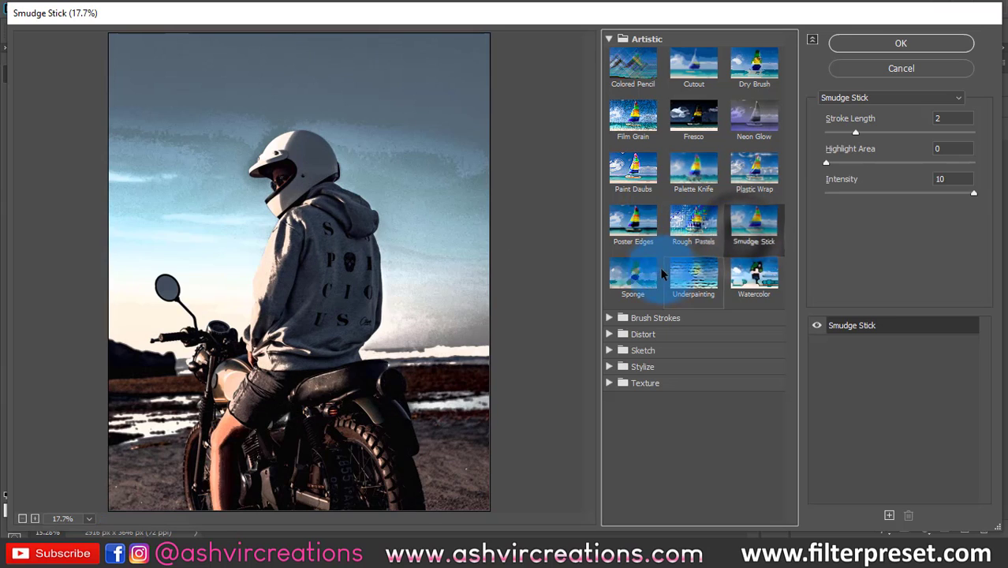
{"action": "left_click", "coordinate": [627, 275]}
{"action": "left_click", "coordinate": [706, 277]}
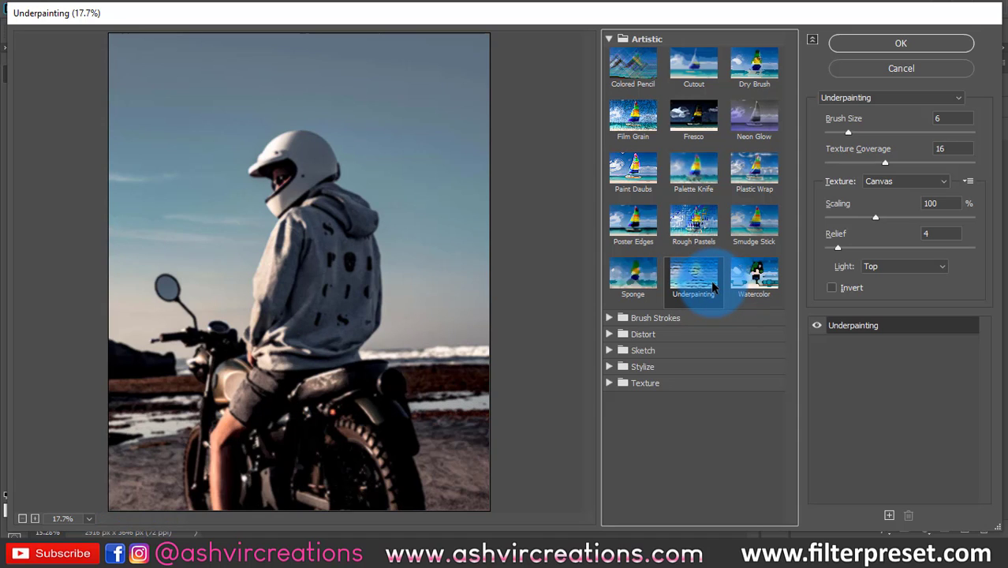
{"action": "left_click", "coordinate": [760, 281]}
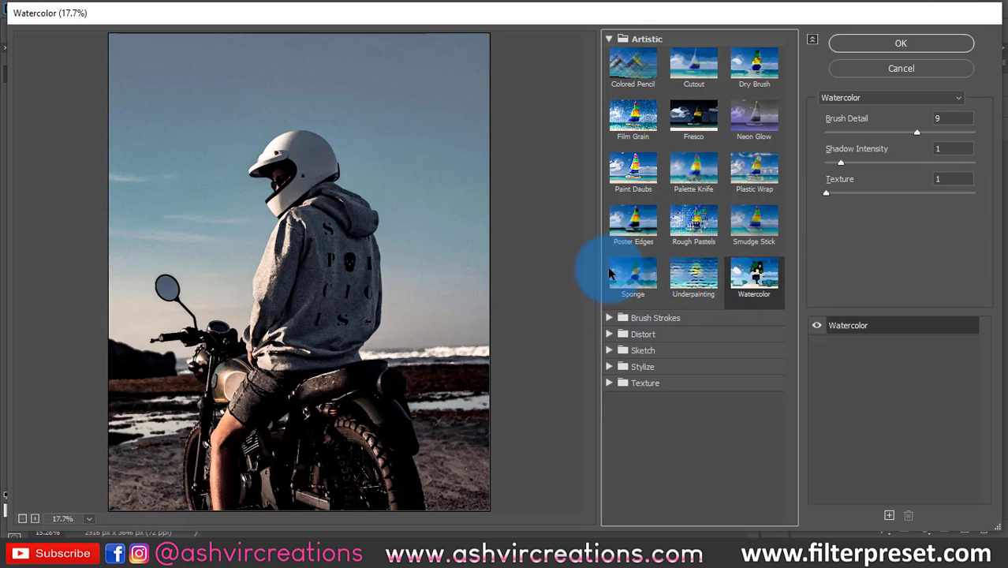
- Collapse the Artistic filters and preview Accented Edges and Ink Outlines from the Brush Strokes category
{"action": "left_click", "coordinate": [609, 38]}
{"action": "left_click", "coordinate": [610, 55]}
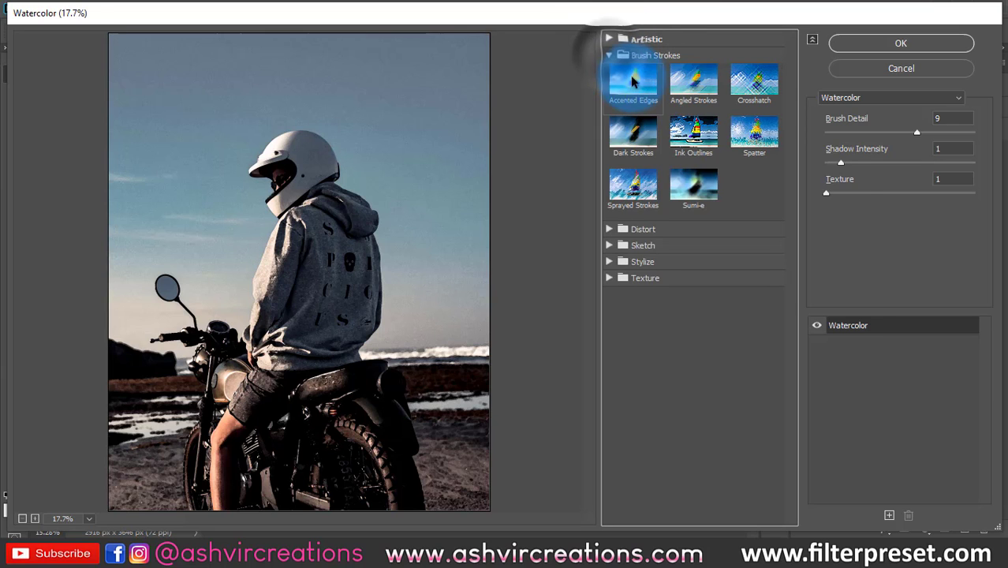
{"action": "left_click", "coordinate": [633, 82]}
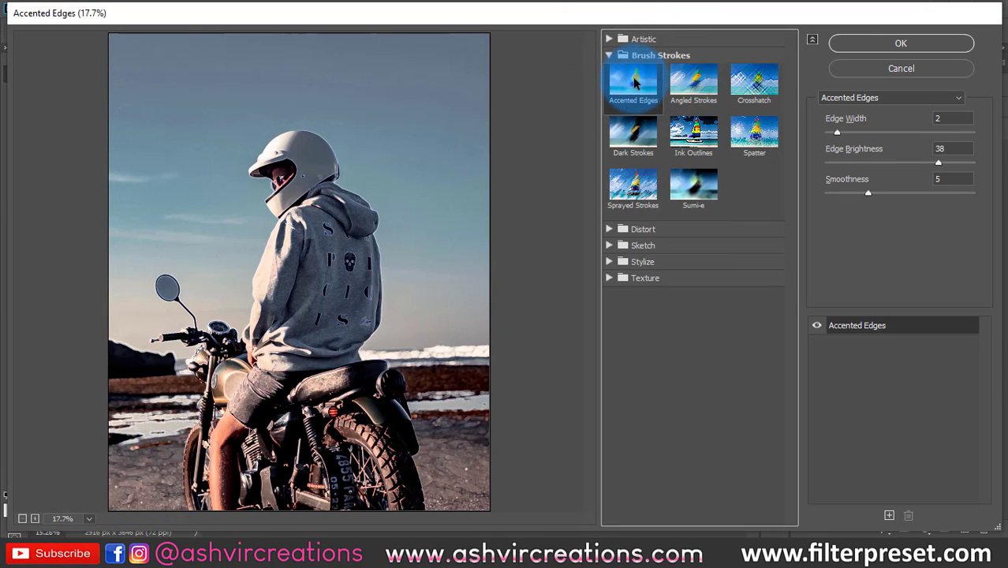
{"action": "left_click", "coordinate": [693, 132]}
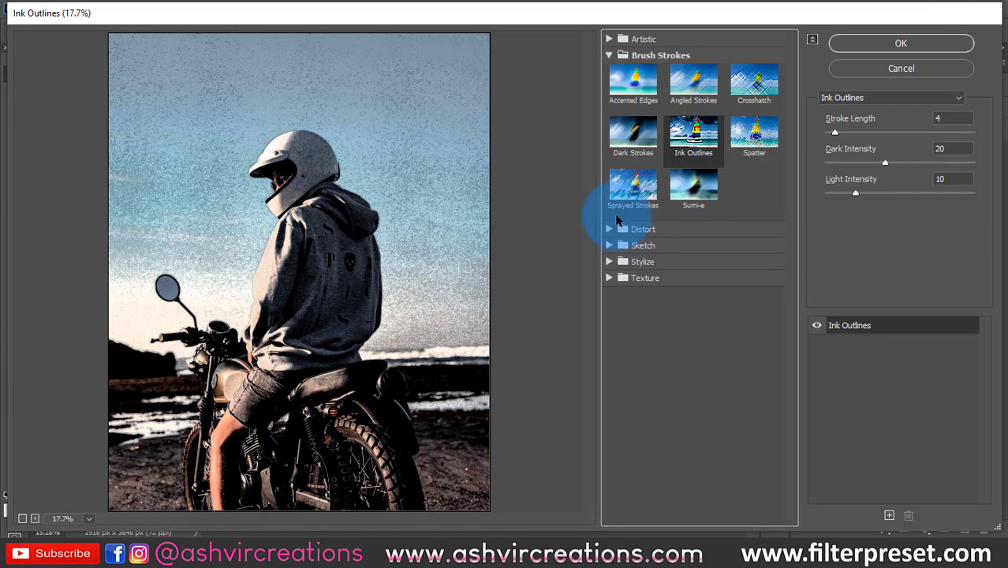
- Collapse the Brush Strokes filters and preview the Glass filter from the Distort category
{"action": "left_click", "coordinate": [609, 55]}
{"action": "left_click", "coordinate": [609, 71]}
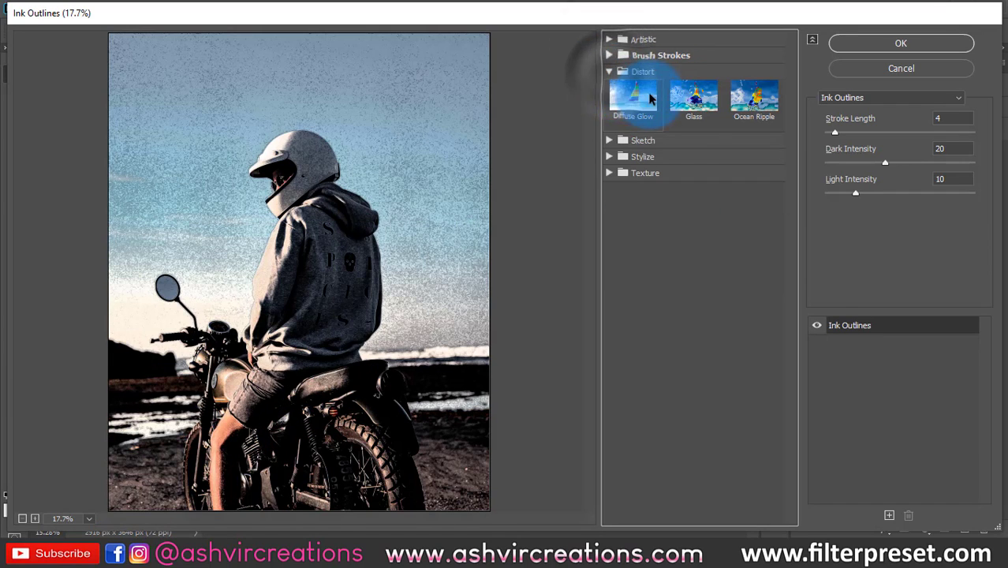
{"action": "left_click", "coordinate": [693, 98]}
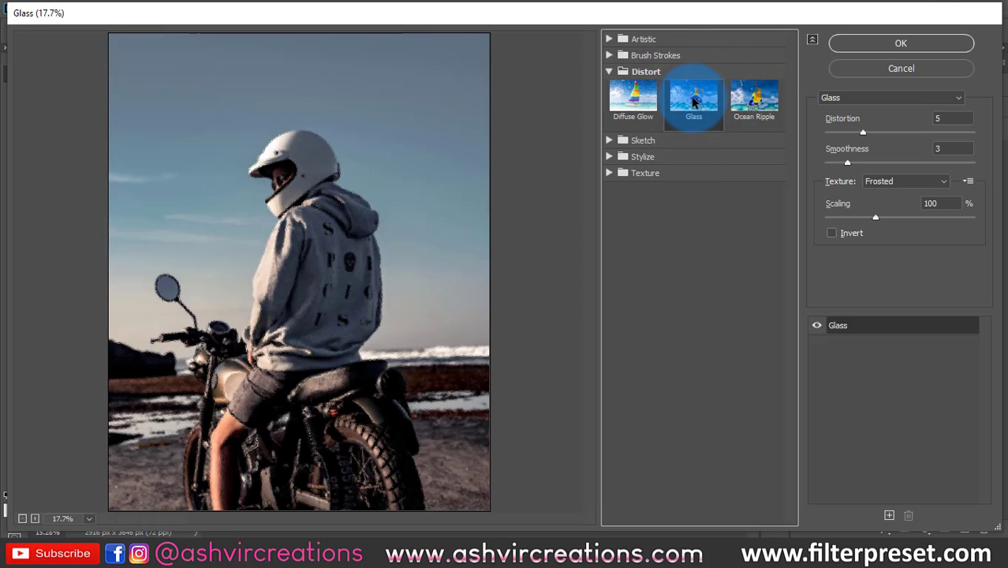
- Preview the Sketch filters Bas Relief, Halftone Pattern, Conté Crayon, Chalk & Charcoal, Charcoal, Stamp and Torn Edges on the image
{"action": "left_click", "coordinate": [610, 71]}
{"action": "left_click", "coordinate": [612, 87]}
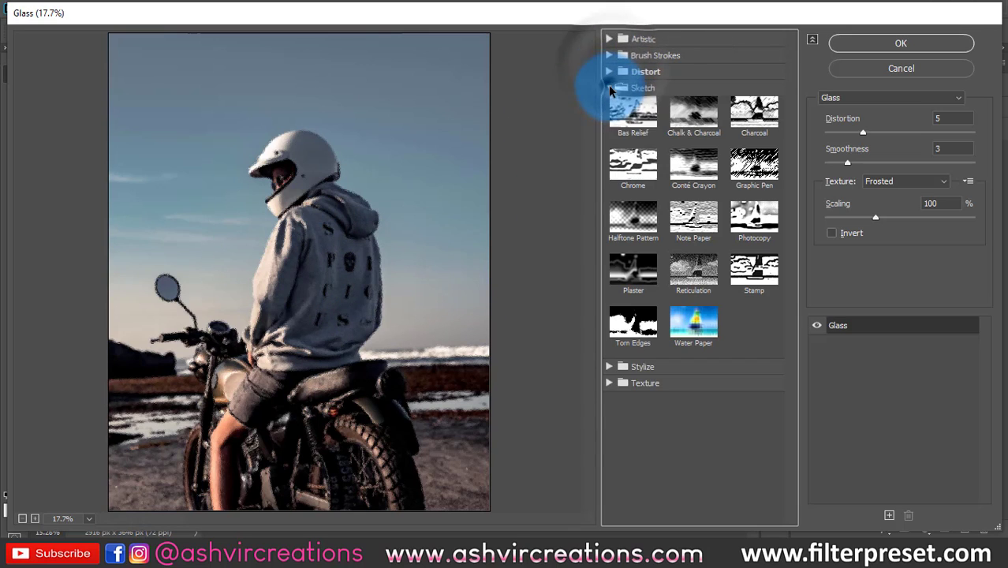
{"action": "left_click", "coordinate": [635, 110]}
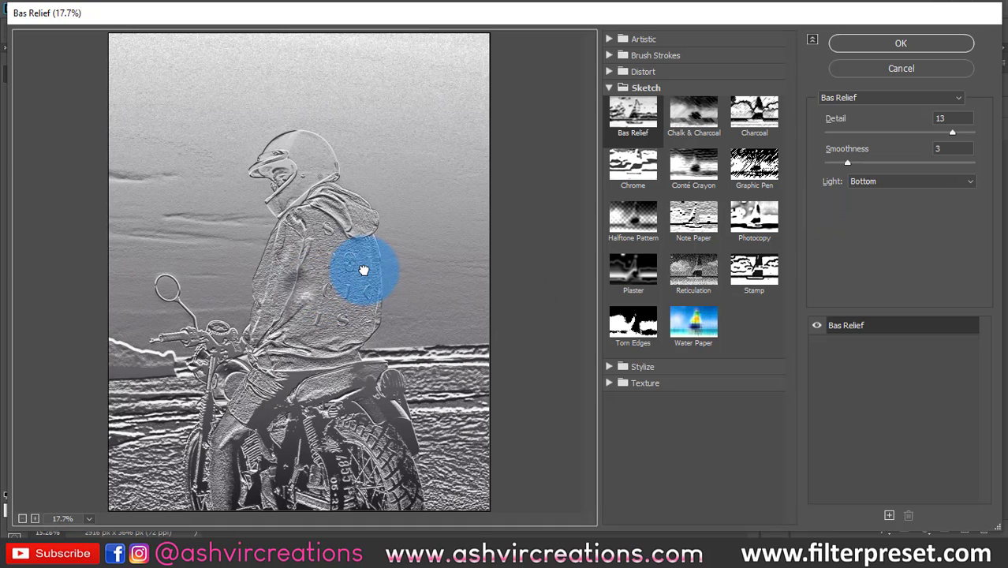
{"action": "left_click", "coordinate": [641, 231]}
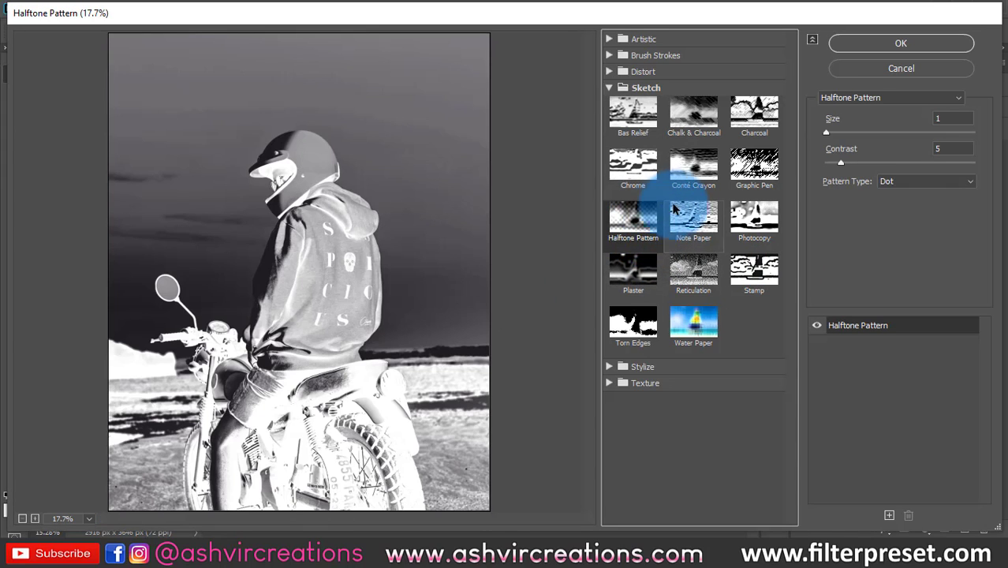
{"action": "left_click", "coordinate": [689, 182]}
{"action": "left_click", "coordinate": [697, 124]}
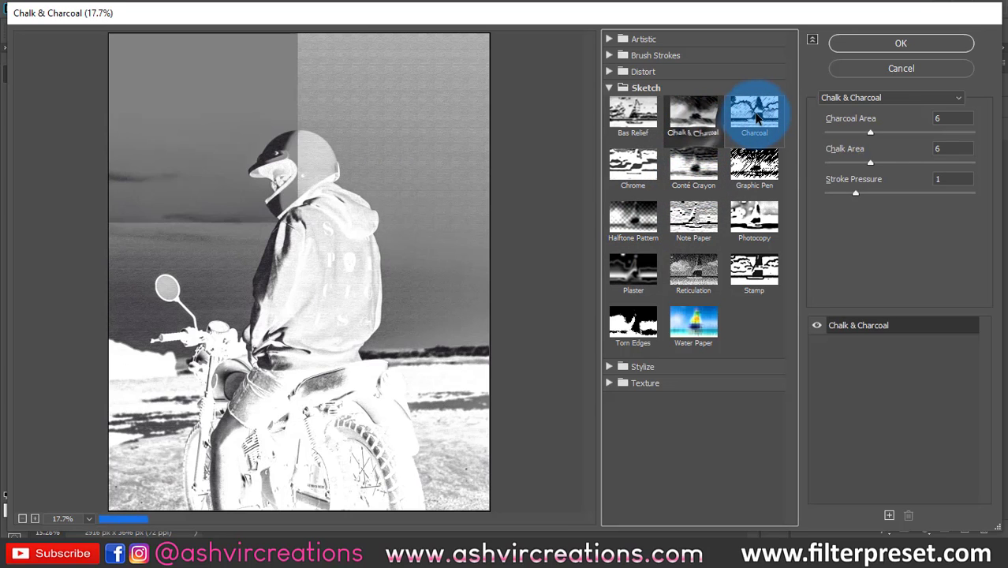
{"action": "left_click", "coordinate": [756, 116]}
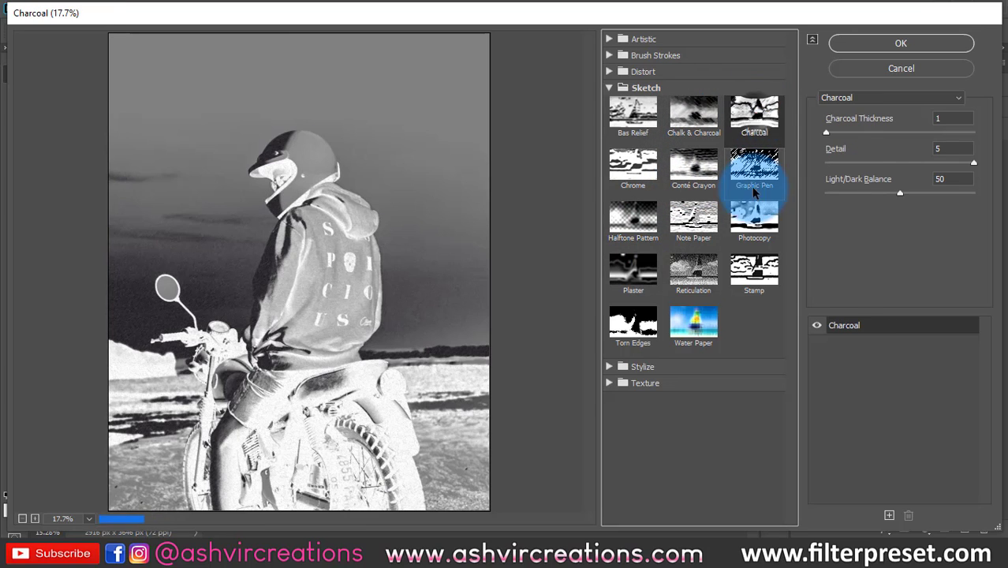
{"action": "left_click", "coordinate": [739, 274]}
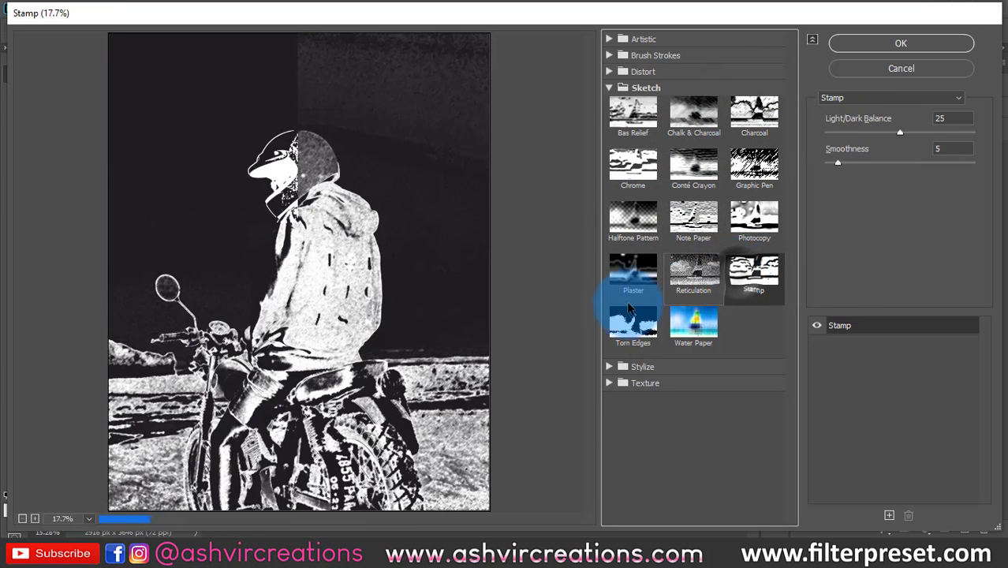
{"action": "left_click", "coordinate": [623, 325]}
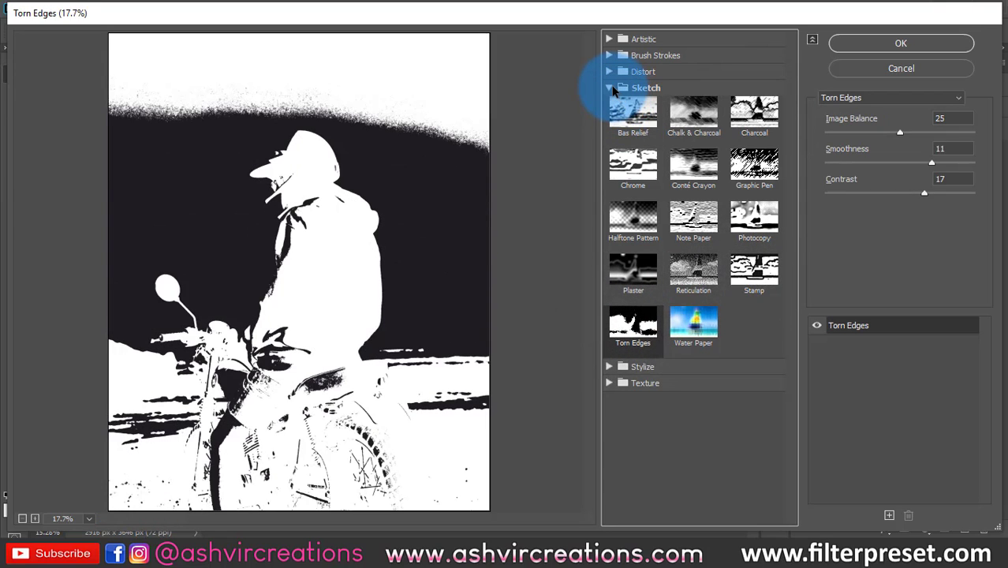
- Collapse the Sketch filters and preview the Glowing Edges filter from the Stylize category
{"action": "left_click", "coordinate": [612, 87]}
{"action": "left_click", "coordinate": [615, 105]}
{"action": "left_click", "coordinate": [627, 130]}
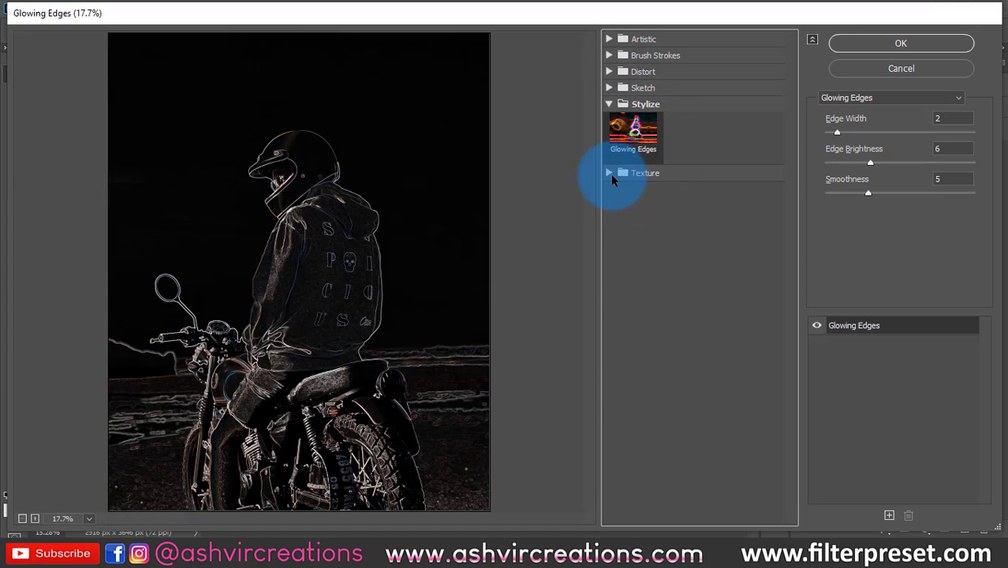
- Preview the Texture filters Craquelure, Stained Glass, Patchwork and Texturizer on the image, setting Texturizer's scaling to 110%
{"action": "left_click", "coordinate": [614, 173]}
{"action": "left_click", "coordinate": [639, 201]}
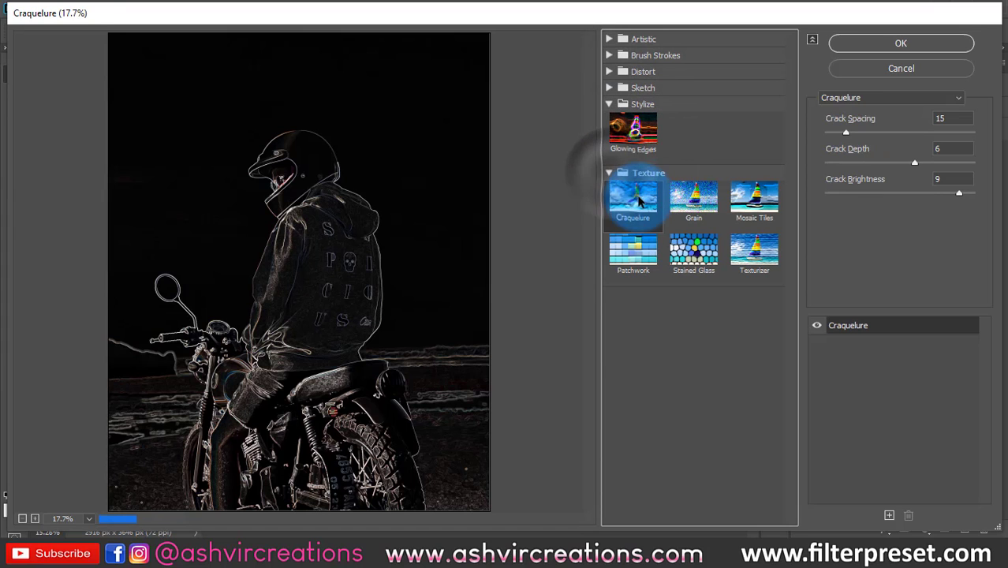
{"action": "left_click", "coordinate": [697, 207]}
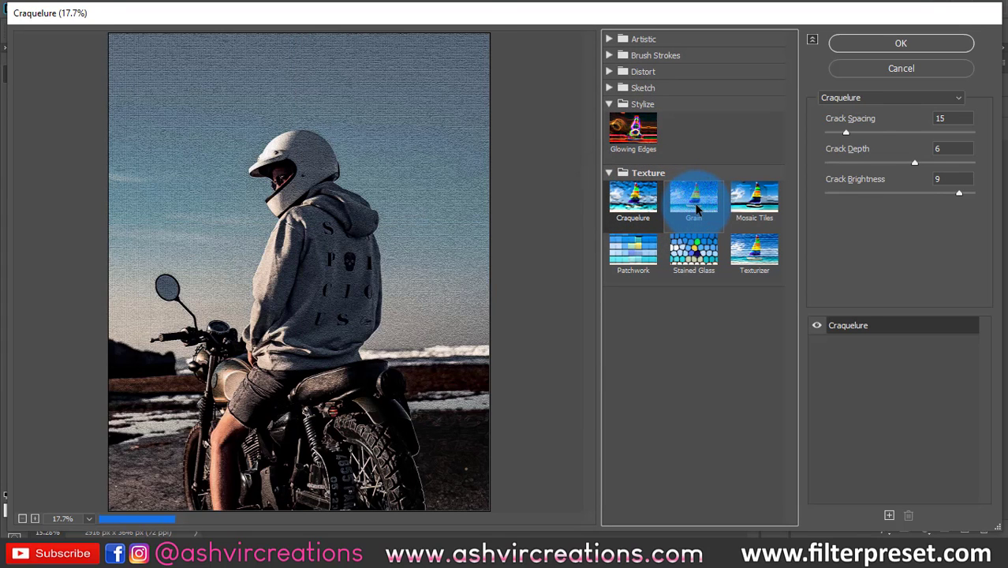
{"action": "left_click", "coordinate": [695, 251]}
{"action": "left_click", "coordinate": [650, 261]}
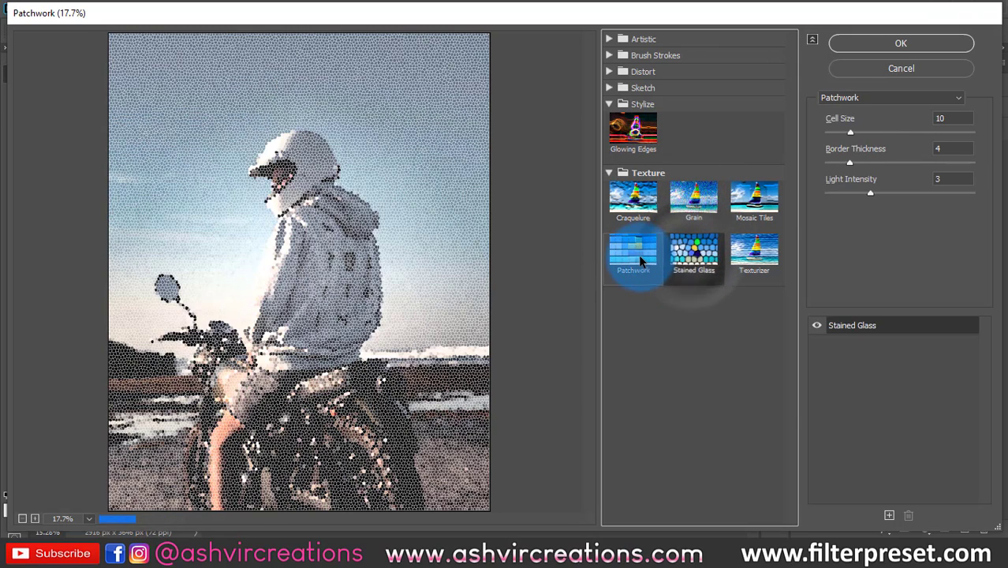
{"action": "left_click", "coordinate": [748, 263]}
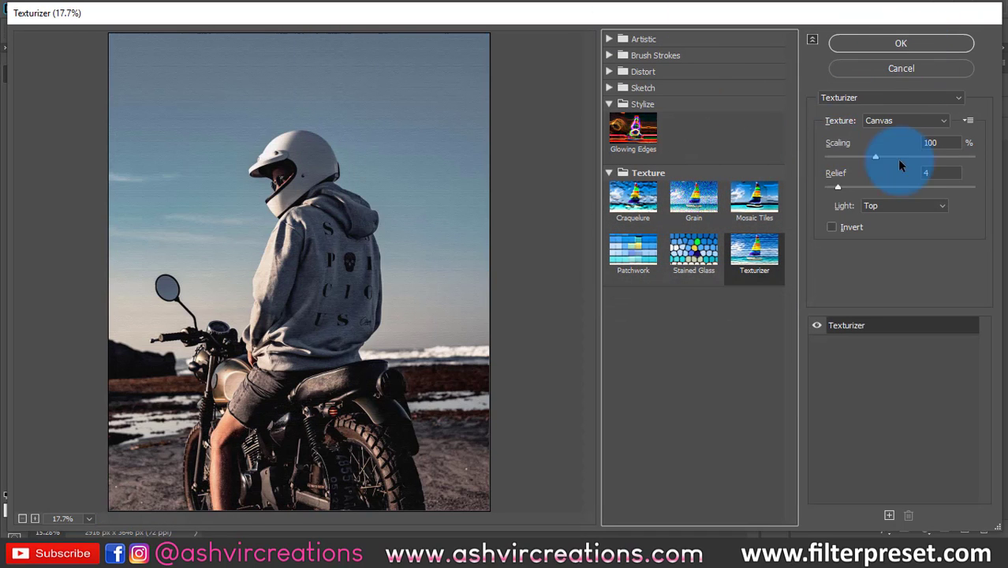
{"action": "mouse_move", "coordinate": [877, 155]}
{"action": "left_mouse_down"}
{"action": "mouse_move", "coordinate": [945, 155]}
{"action": "mouse_move", "coordinate": [864, 158]}
{"action": "mouse_move", "coordinate": [884, 158]}
{"action": "left_mouse_up"}
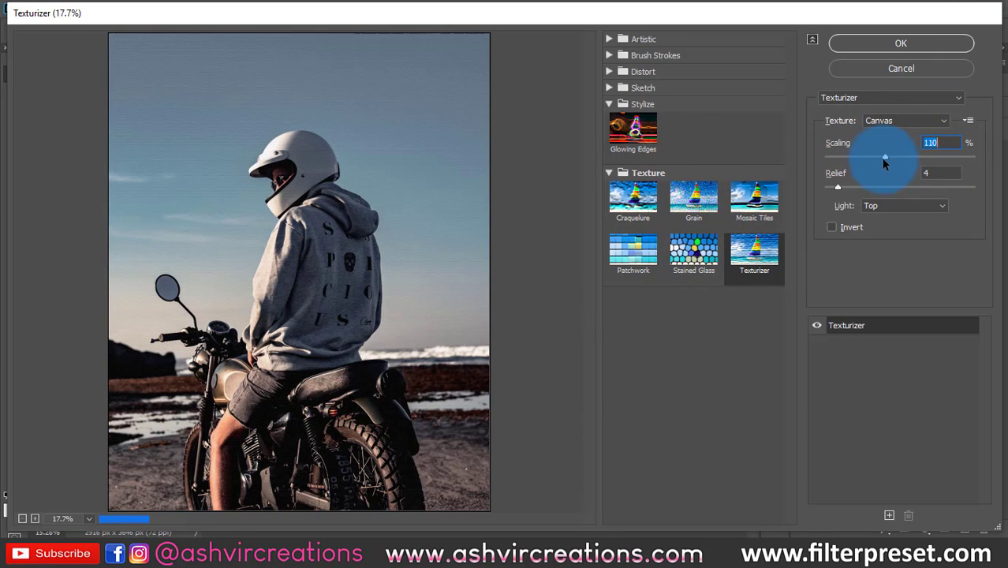
- Preview the Mosaic Tiles filter, look at the full list of filters, and cancel the Filter Gallery
{"action": "left_click", "coordinate": [754, 198]}
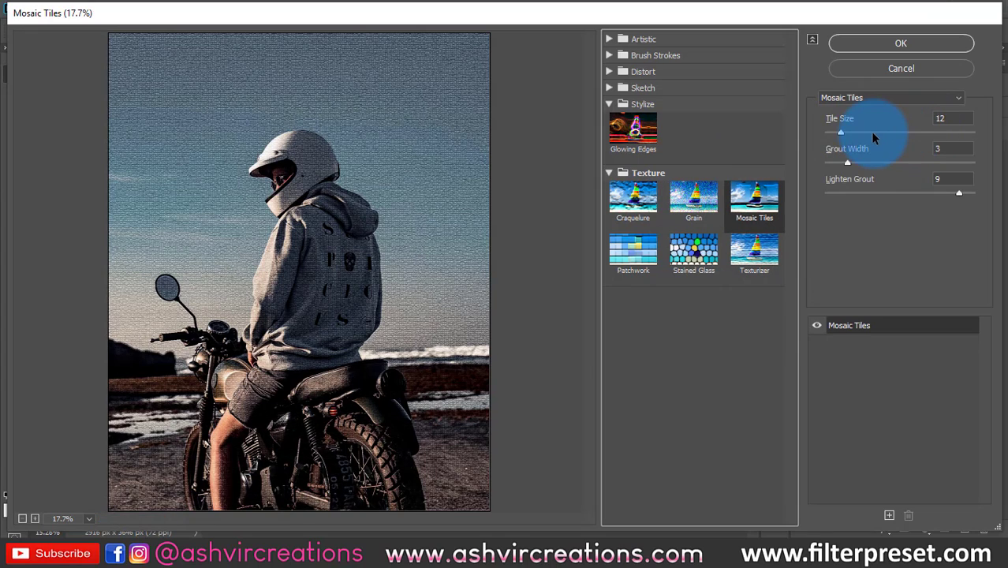
{"action": "left_click", "coordinate": [866, 96]}
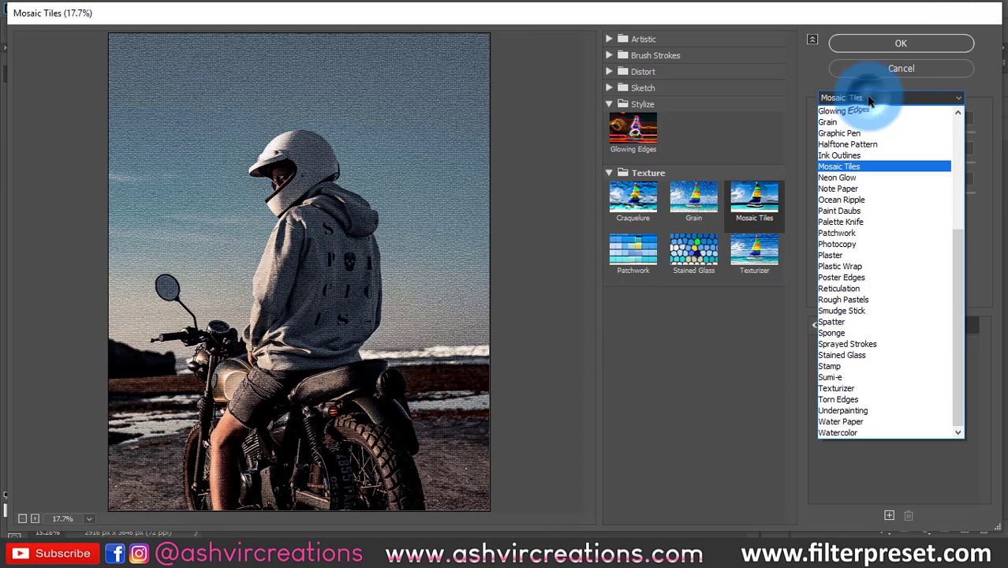
{"action": "left_click", "coordinate": [806, 85]}
{"action": "left_click", "coordinate": [882, 70]}
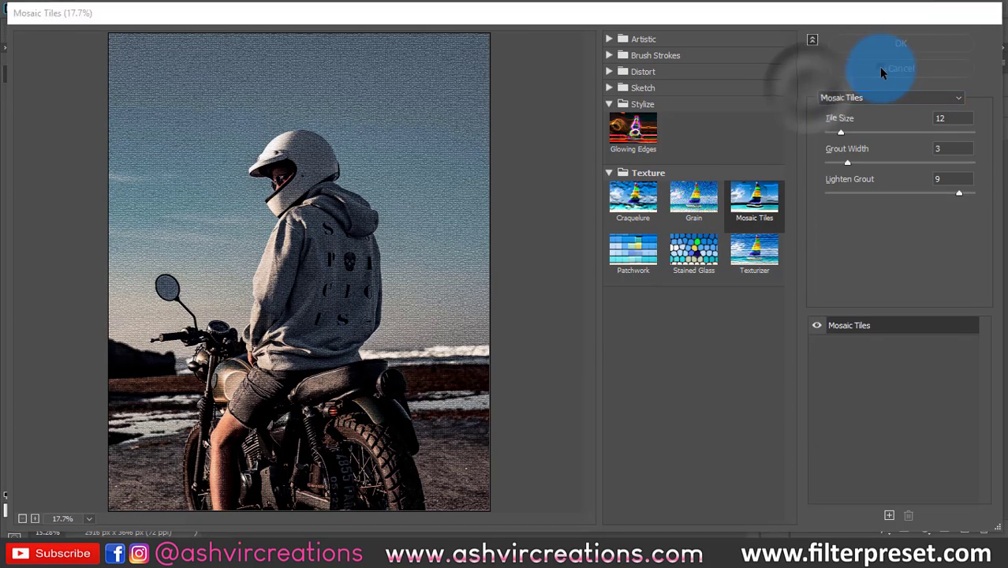
- Try Box Blur on the Background copy layer with radii of 29, 789 and 1505 pixels, and cancel it
{"action": "left_click", "coordinate": [203, 8]}
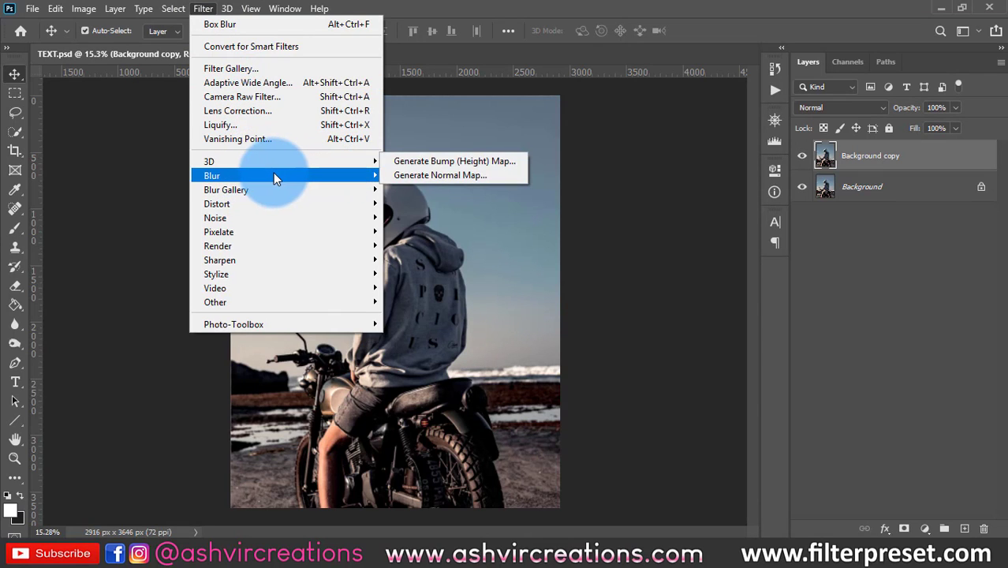
{"action": "mouse_move", "coordinate": [272, 174]}
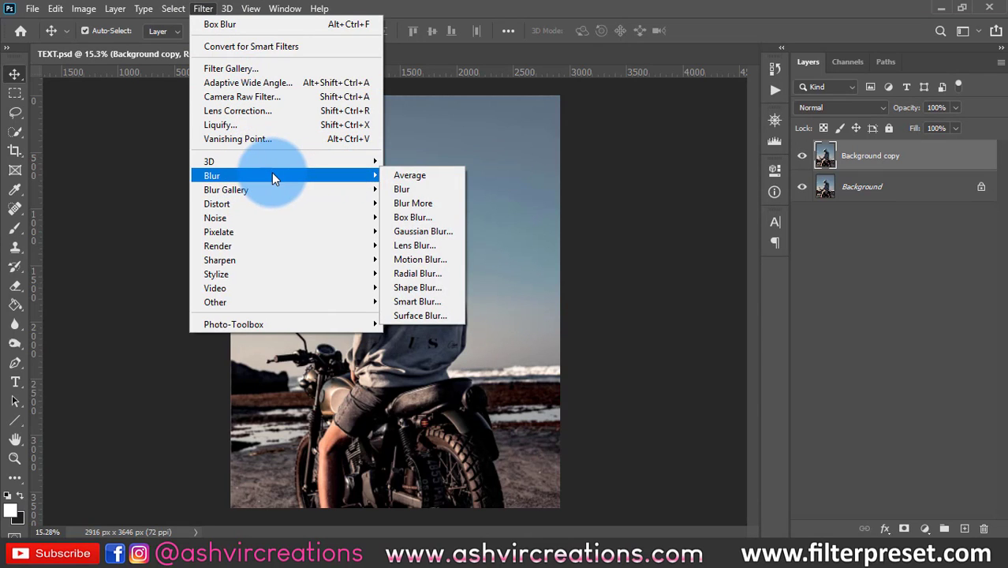
{"action": "left_click", "coordinate": [416, 217]}
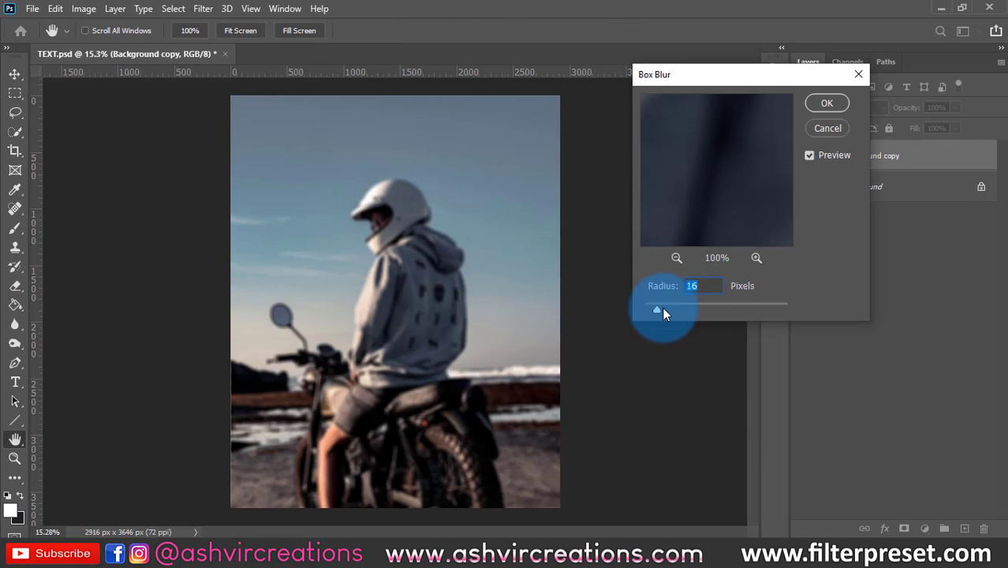
{"action": "left_click_drag", "start_coordinate": [663, 308], "coordinate": [677, 305]}
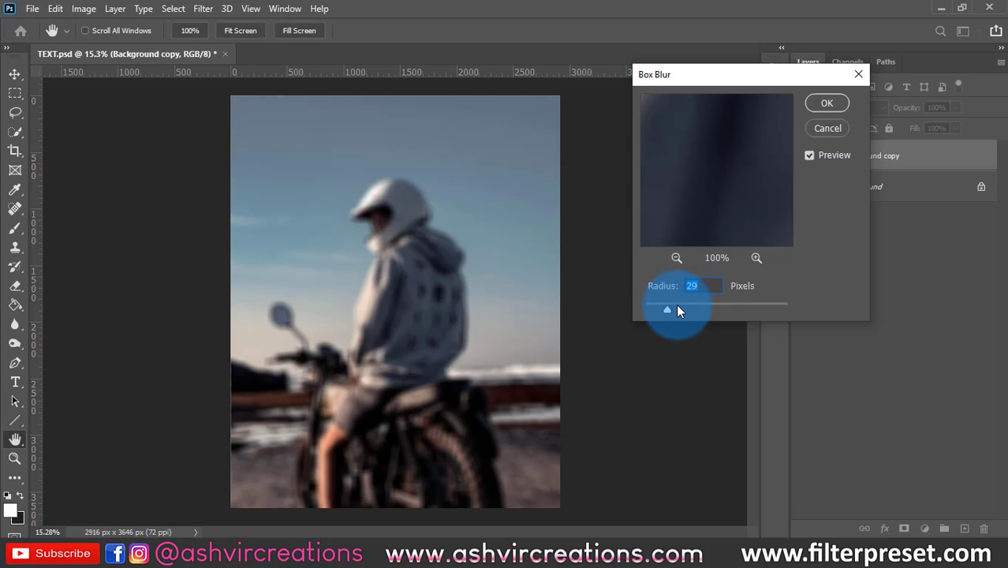
{"action": "left_click_drag", "start_coordinate": [682, 312], "coordinate": [756, 311]}
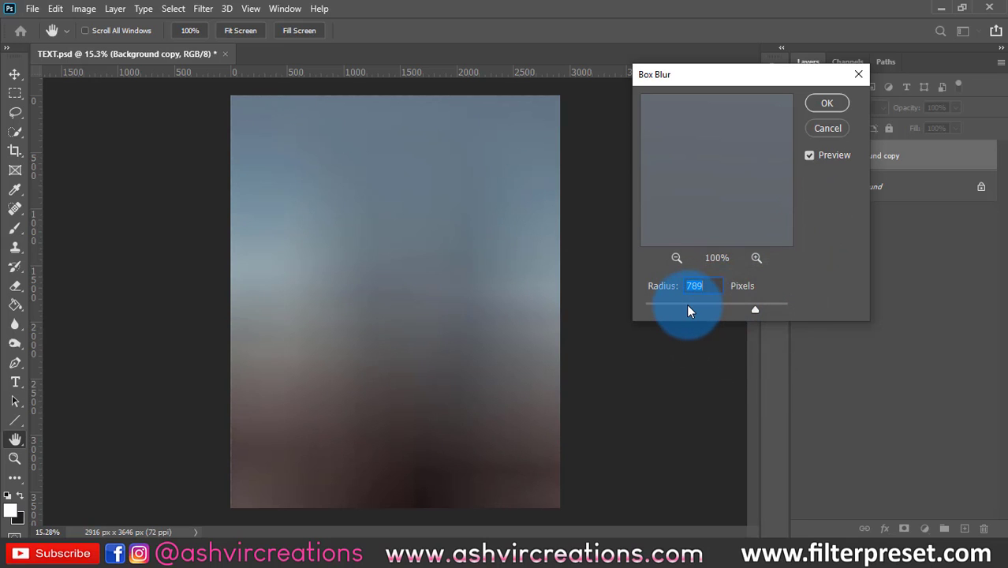
{"action": "left_click_drag", "start_coordinate": [687, 310], "coordinate": [775, 310]}
{"action": "left_click", "coordinate": [828, 128]}
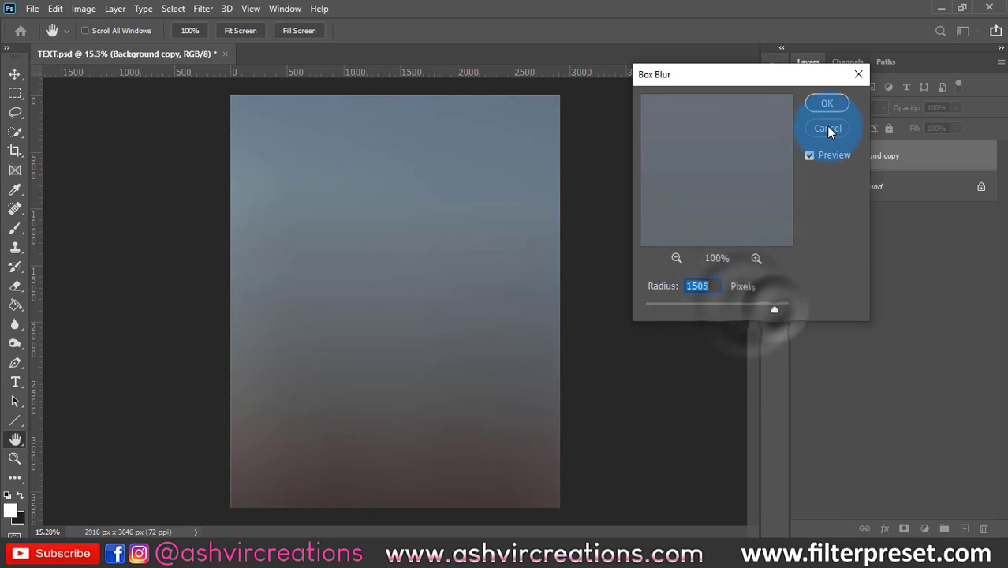
- Try Gaussian Blur on the Background copy layer with a radius of 161.8 pixels, and cancel it
{"action": "left_click", "coordinate": [203, 8]}
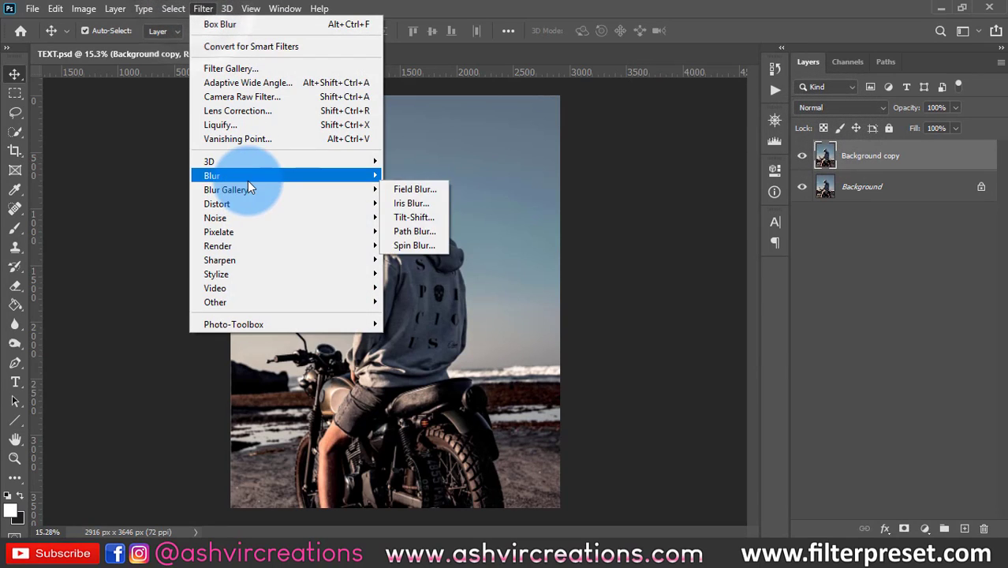
{"action": "left_click", "coordinate": [420, 224]}
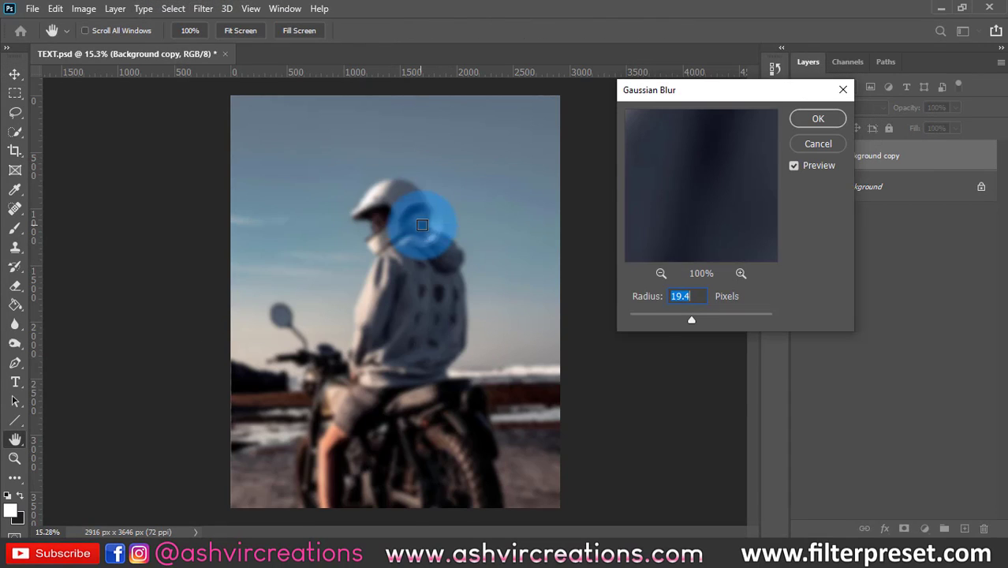
{"action": "left_click_drag", "start_coordinate": [638, 317], "coordinate": [736, 315]}
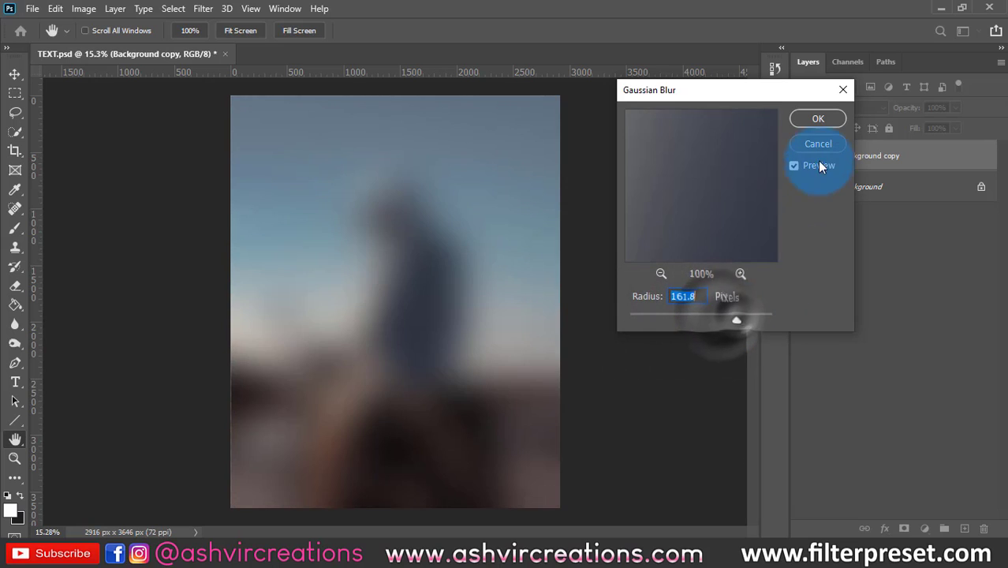
{"action": "left_click", "coordinate": [819, 145]}
- Set up a Radial Blur with an amount of 73 for the Background copy layer, and cancel it
{"action": "left_click", "coordinate": [202, 9]}
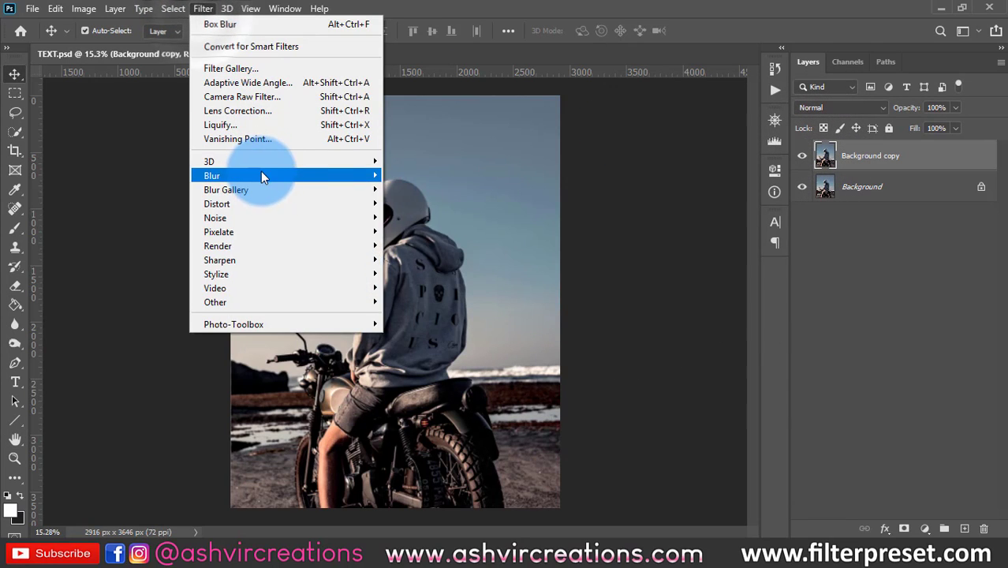
{"action": "mouse_move", "coordinate": [263, 175]}
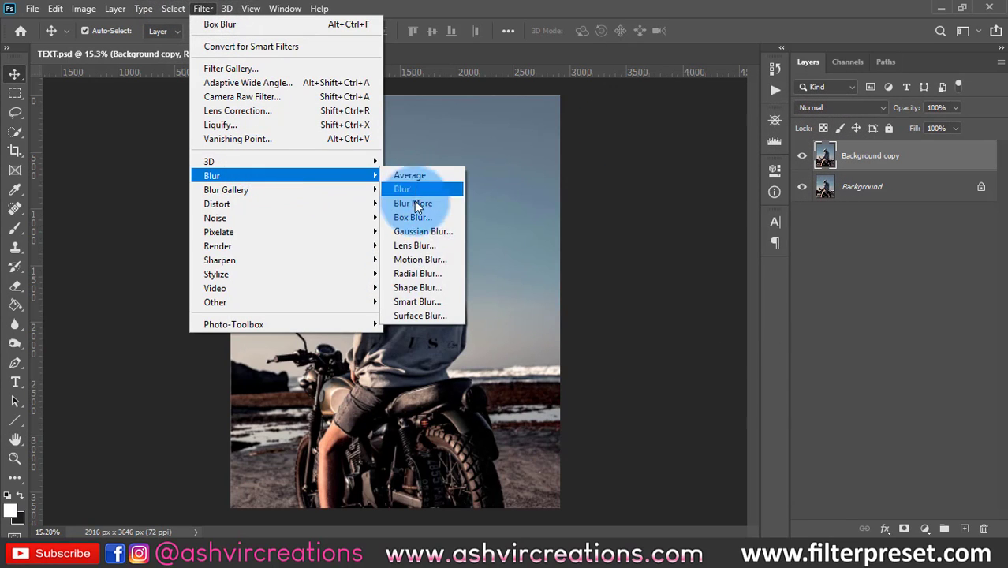
{"action": "left_click", "coordinate": [420, 273]}
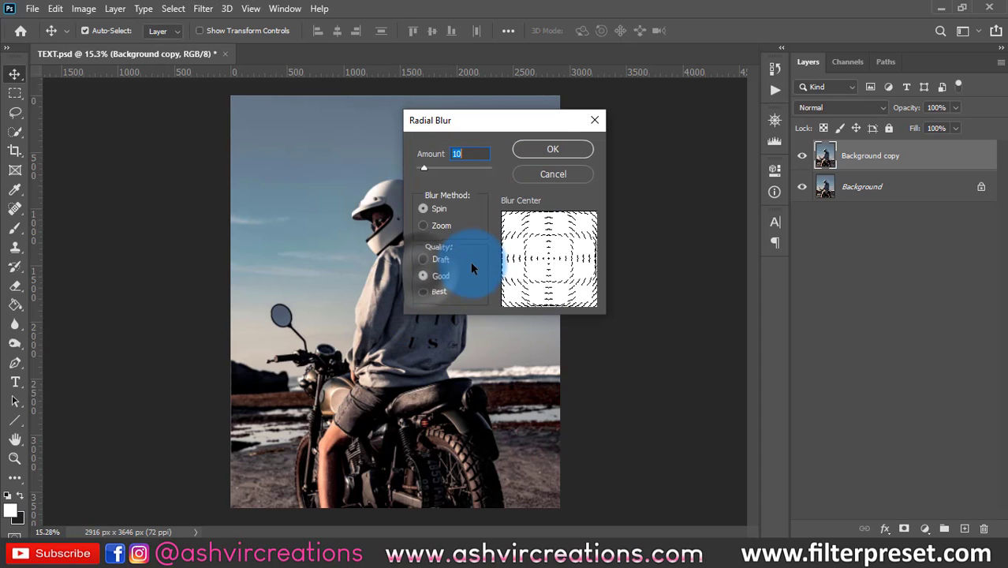
{"action": "mouse_move", "coordinate": [453, 171]}
{"action": "left_mouse_down"}
{"action": "mouse_move", "coordinate": [470, 169]}
{"action": "mouse_move", "coordinate": [436, 166]}
{"action": "left_mouse_up"}
{"action": "left_click", "coordinate": [552, 150]}
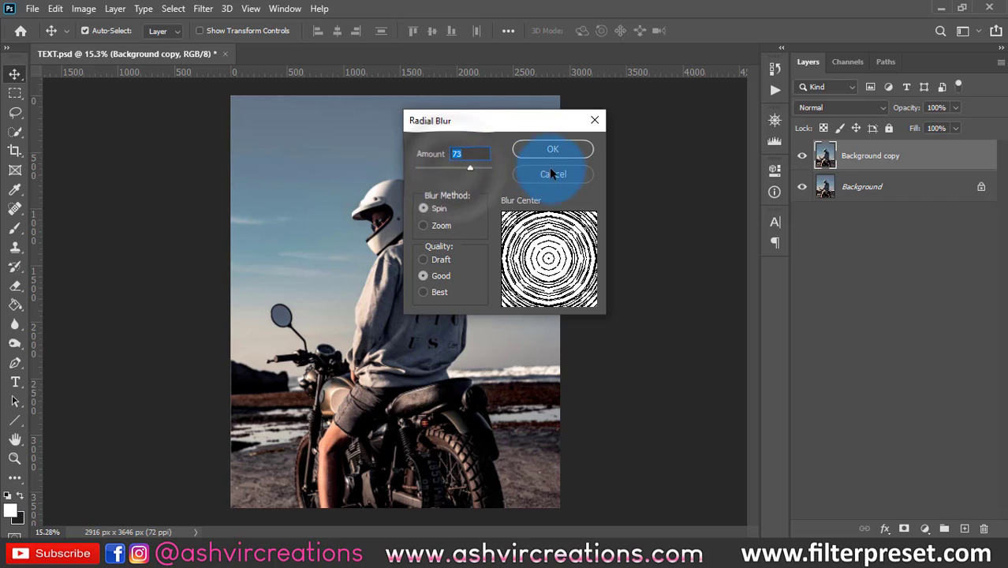
- Try a 208 px Tilt-Shift blur on the Background copy layer and widen both blur transitions towards the image's upper and lower edges
{"action": "left_click", "coordinate": [202, 9]}
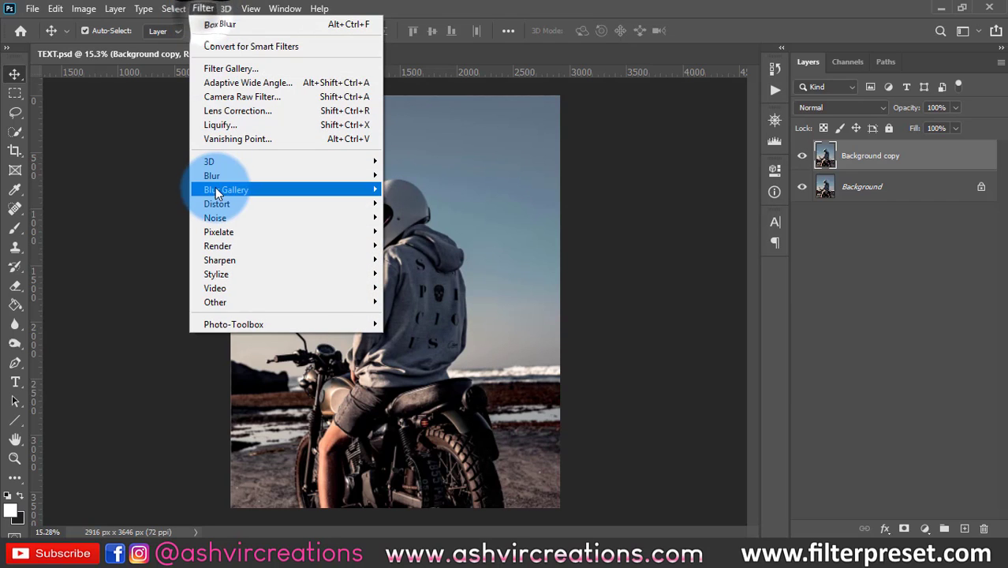
{"action": "mouse_move", "coordinate": [259, 190]}
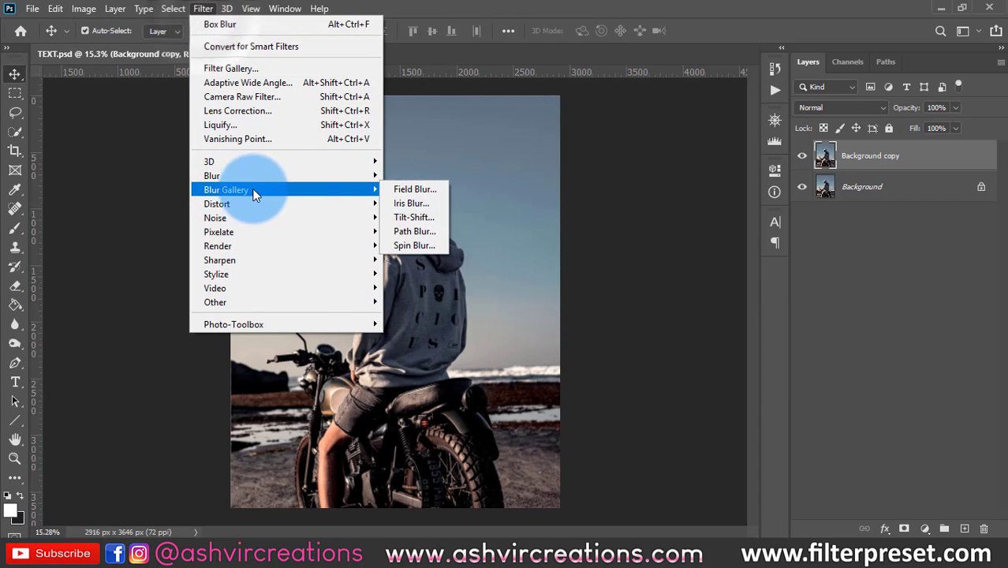
{"action": "left_click", "coordinate": [419, 216]}
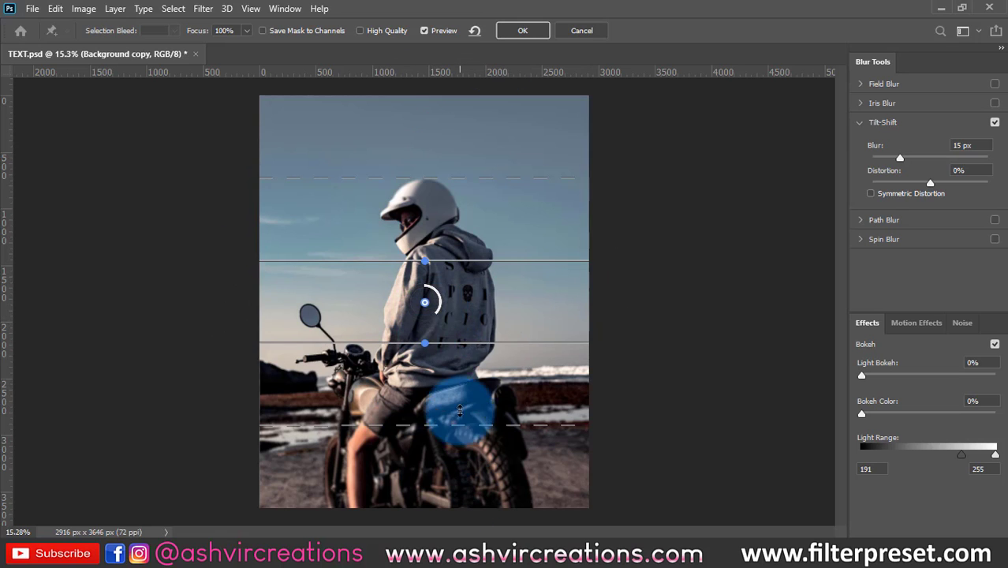
{"action": "left_click_drag", "start_coordinate": [418, 324], "coordinate": [426, 294]}
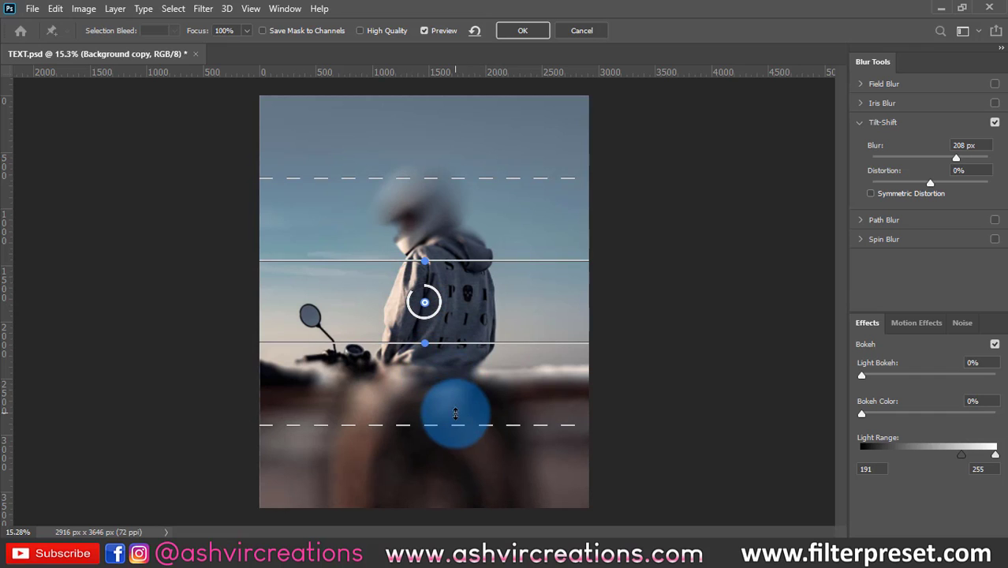
{"action": "left_click_drag", "start_coordinate": [450, 430], "coordinate": [451, 482]}
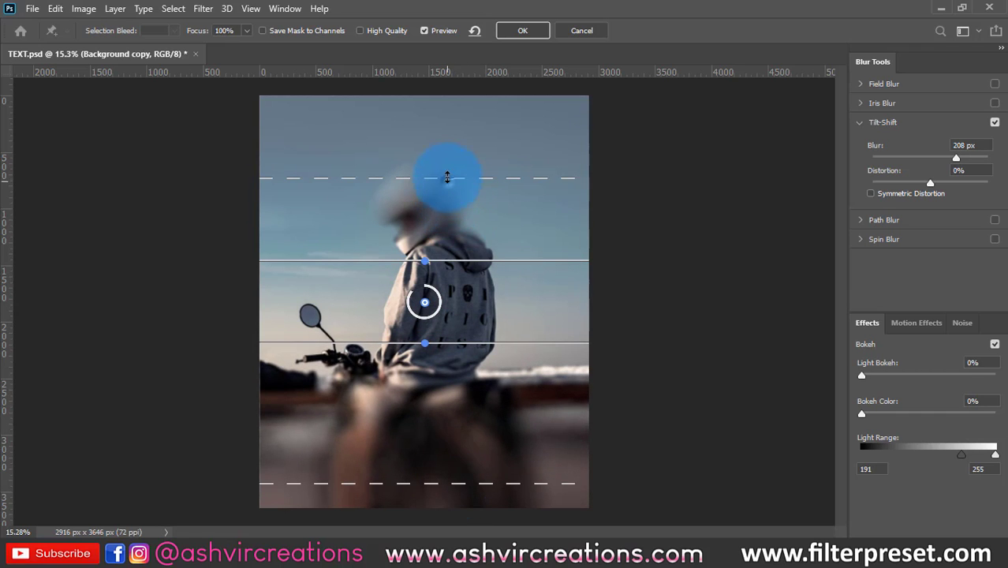
{"action": "left_click_drag", "start_coordinate": [448, 178], "coordinate": [450, 108]}
- Move the tilt-shift focus band down to the motorcycle's wheels, setting Blur to 69 px and Light Bokeh to 14%
{"action": "left_click", "coordinate": [425, 301]}
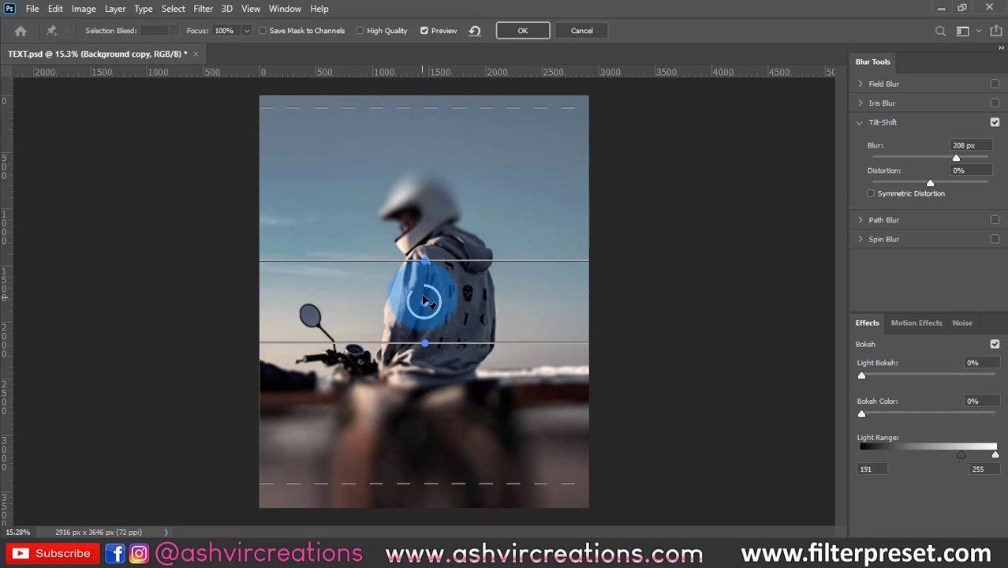
{"action": "scroll", "coordinate": [425, 301], "scroll_direction": "down", "scroll_amount": 3}
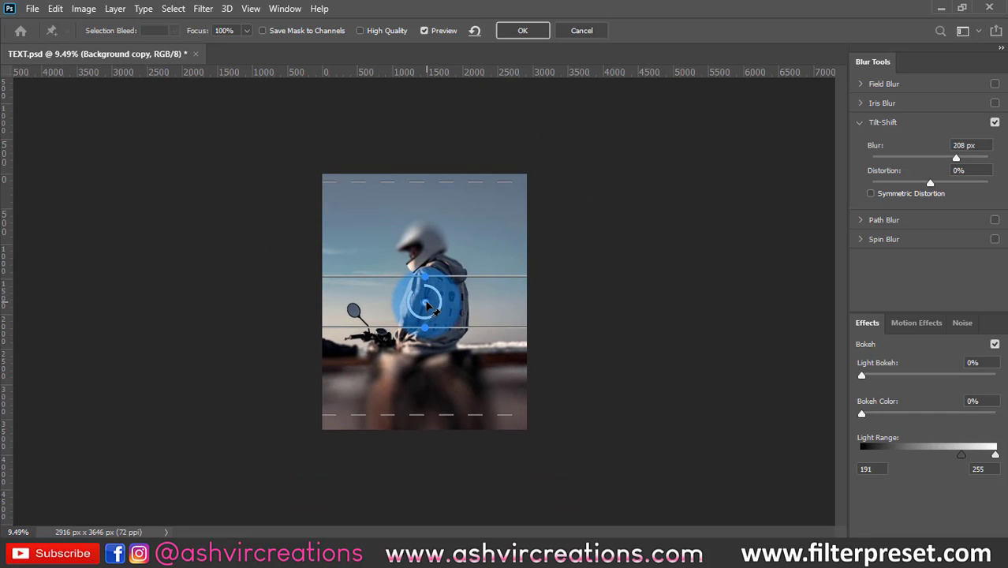
{"action": "left_click_drag", "start_coordinate": [426, 305], "coordinate": [430, 422]}
{"action": "scroll", "coordinate": [487, 390], "scroll_direction": "up", "scroll_amount": 2}
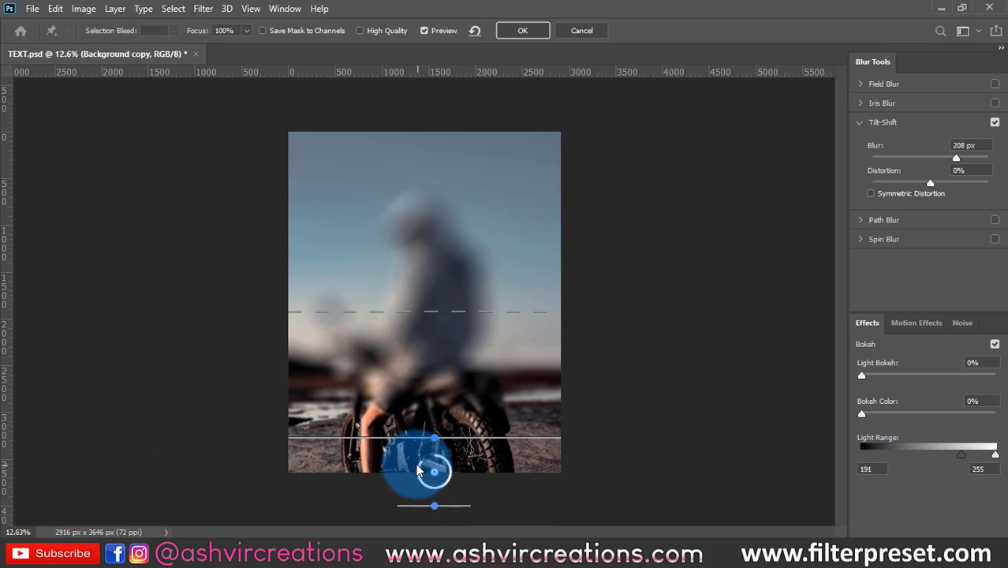
{"action": "left_click_drag", "start_coordinate": [418, 471], "coordinate": [418, 477]}
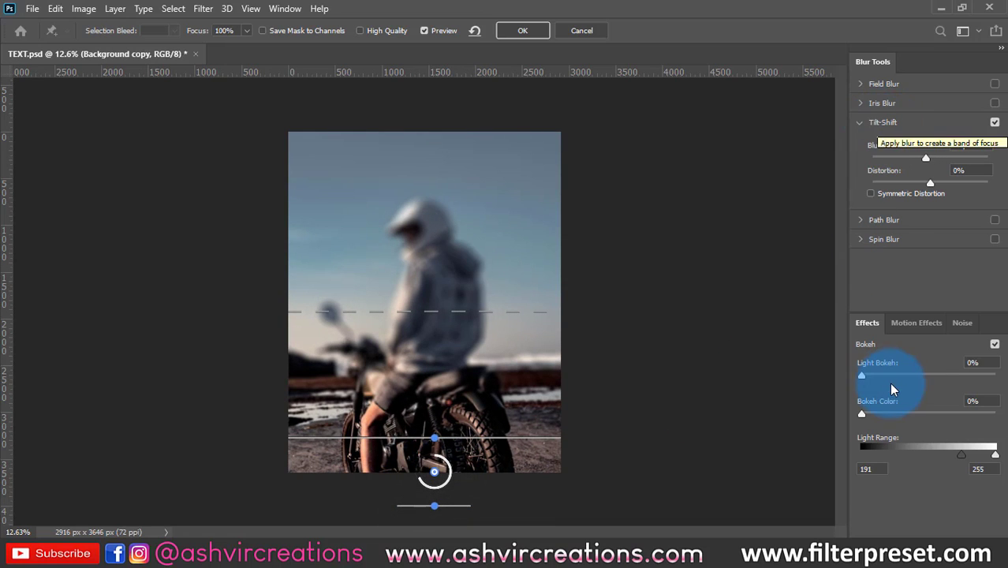
{"action": "mouse_move", "coordinate": [897, 372]}
{"action": "left_mouse_down"}
{"action": "mouse_move", "coordinate": [923, 368]}
{"action": "mouse_move", "coordinate": [877, 366]}
{"action": "mouse_move", "coordinate": [939, 369]}
{"action": "mouse_move", "coordinate": [880, 369]}
{"action": "left_mouse_up"}
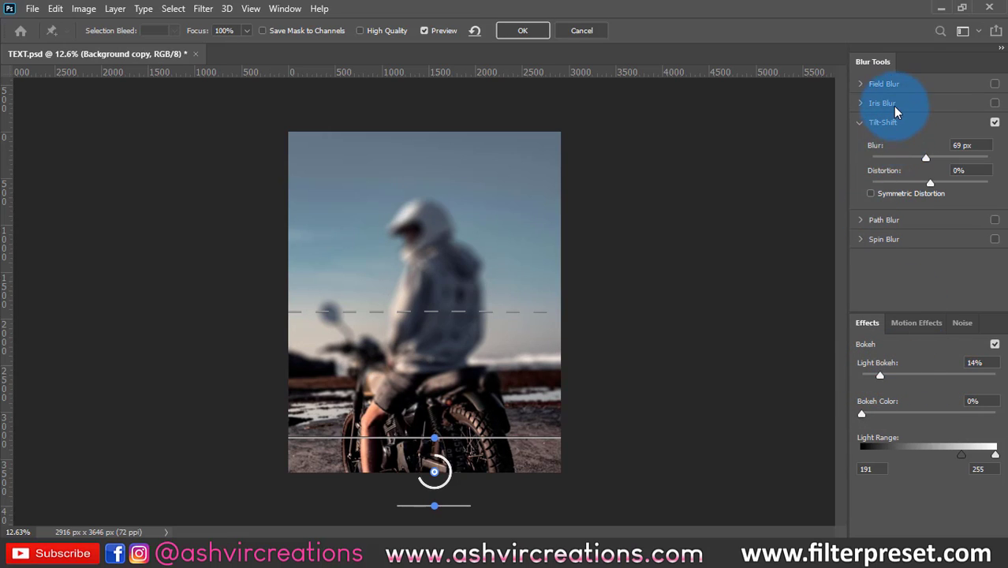
- Add an Iris Blur with its blur set to 5 px, and cancel all Blur Gallery effects
{"action": "left_click", "coordinate": [893, 106]}
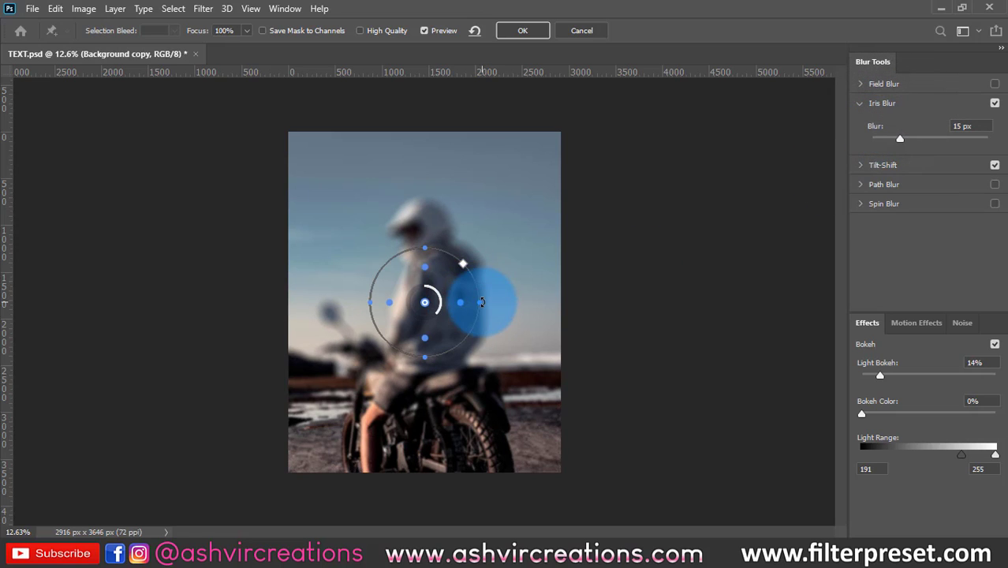
{"action": "left_click_drag", "start_coordinate": [439, 298], "coordinate": [472, 268]}
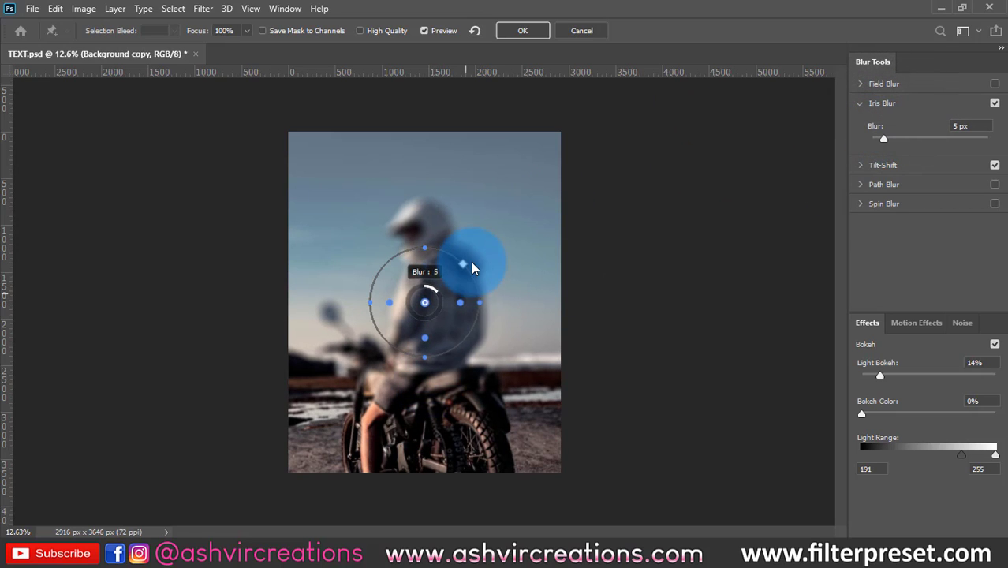
{"action": "left_click", "coordinate": [581, 32]}
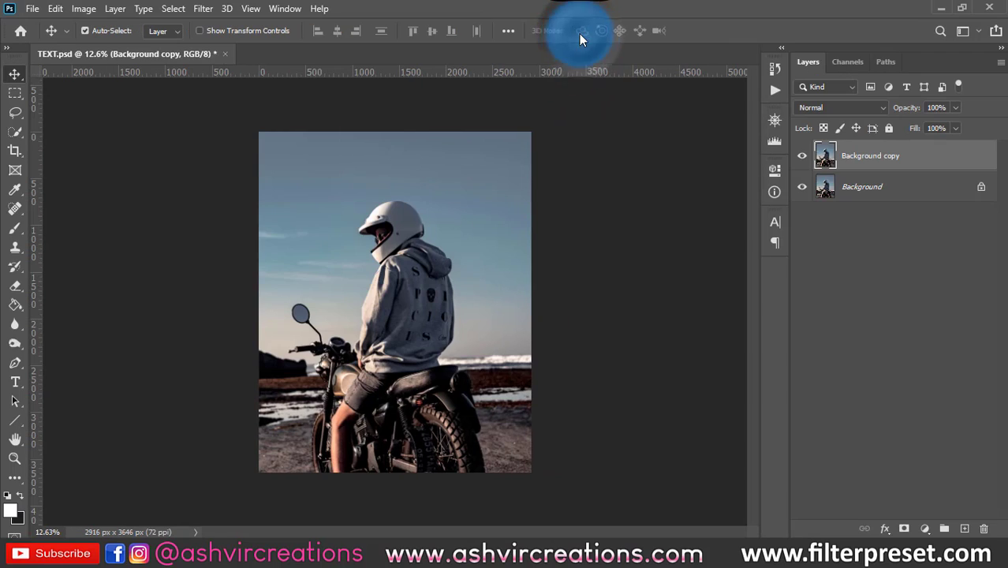
- Add an Iris Blur to the Background copy layer, centre it on the rider's face and set Blur to 79 px
{"action": "left_click", "coordinate": [203, 8]}
{"action": "left_click", "coordinate": [214, 190]}
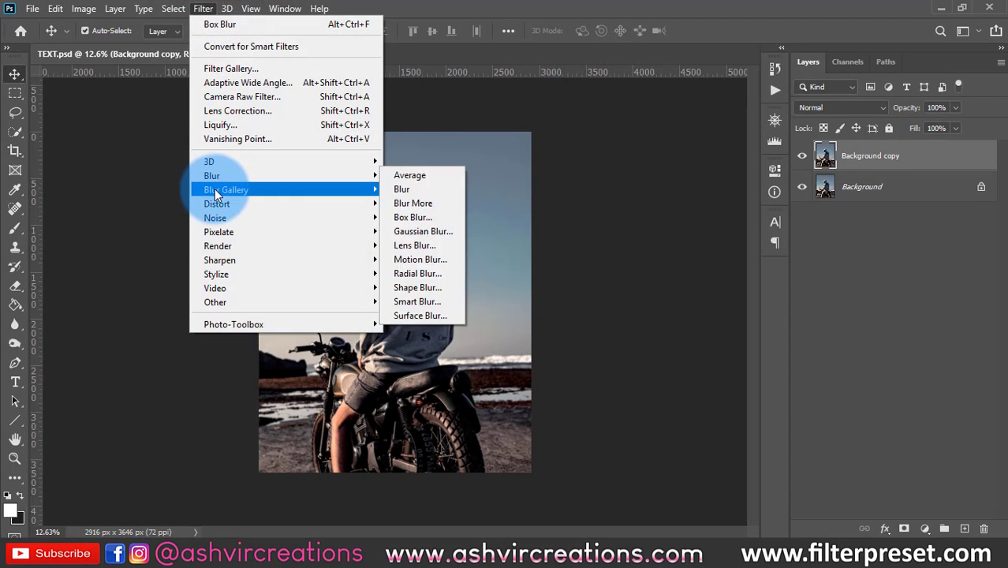
{"action": "left_click", "coordinate": [414, 190]}
{"action": "left_click", "coordinate": [423, 202]}
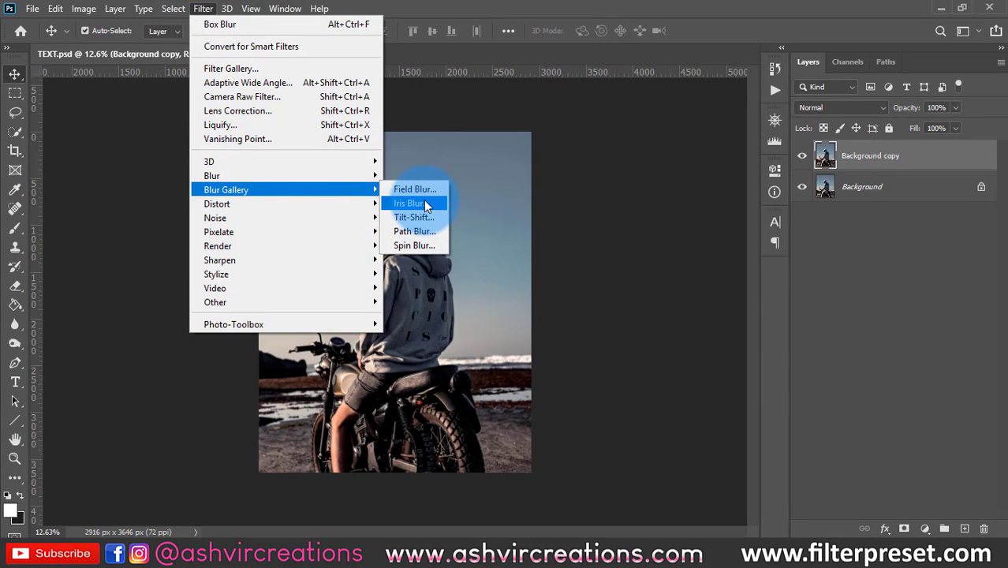
{"action": "left_click", "coordinate": [426, 302]}
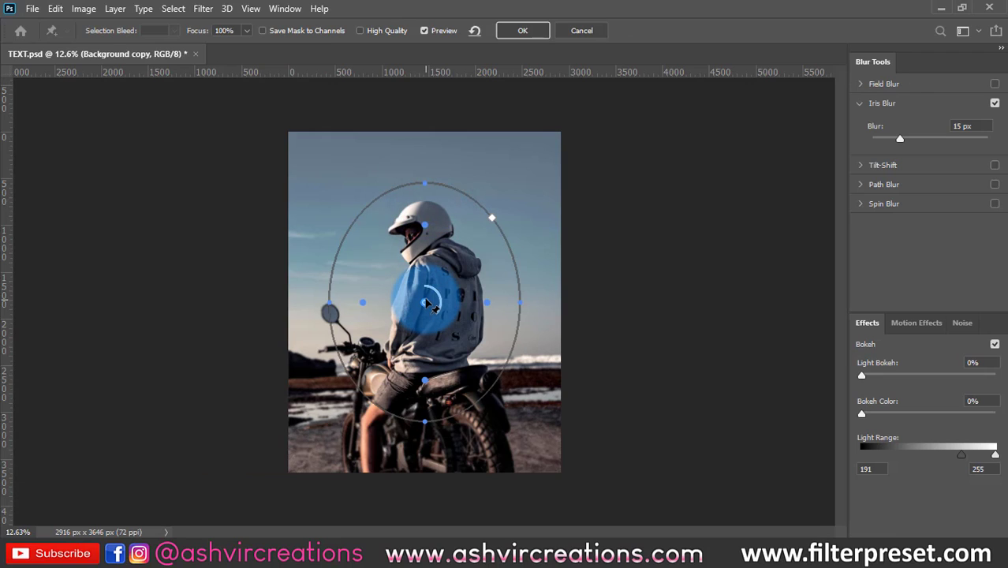
{"action": "scroll", "coordinate": [428, 306], "scroll_direction": "up", "scroll_amount": 1}
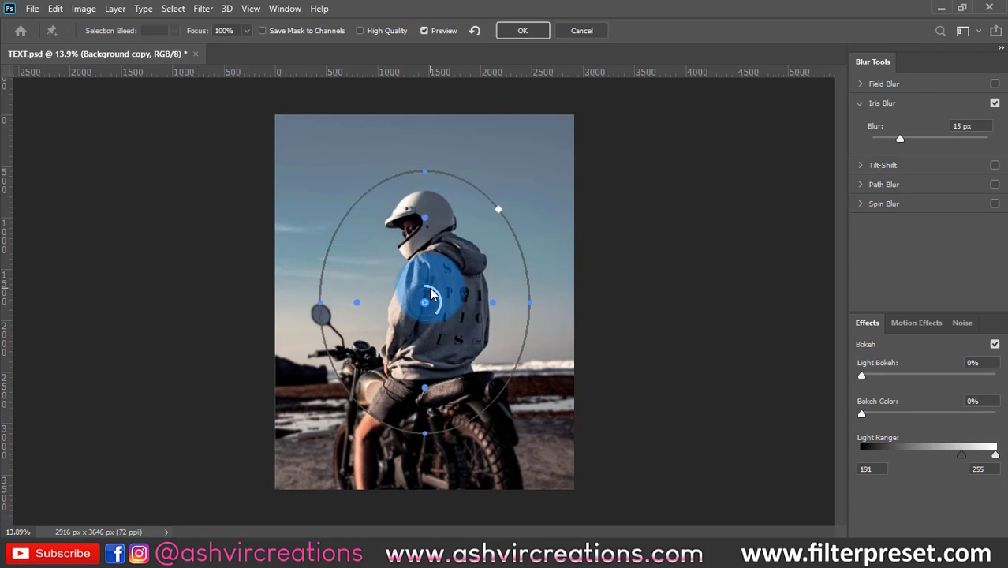
{"action": "scroll", "coordinate": [431, 296], "scroll_direction": "up", "scroll_amount": 7}
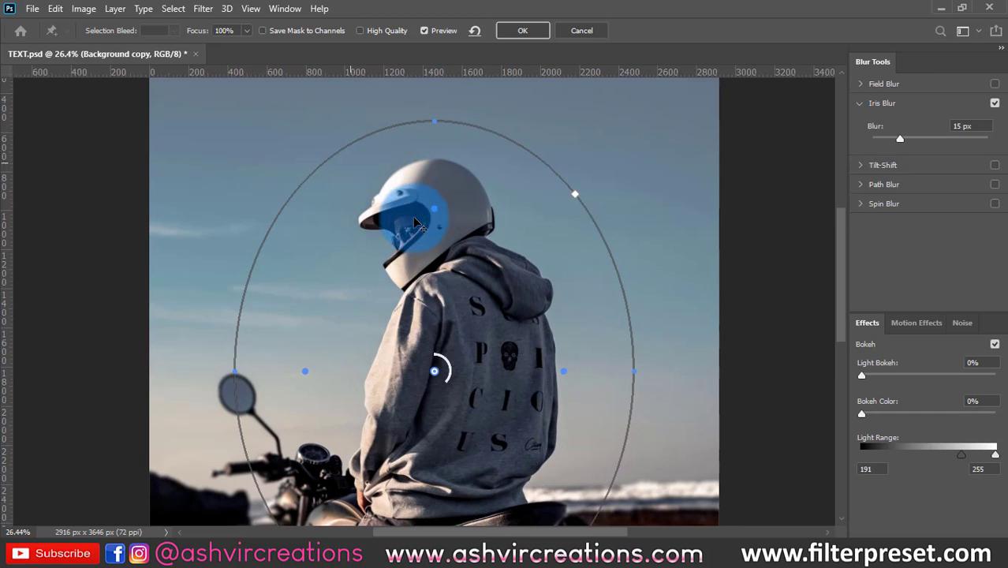
{"action": "left_click_drag", "start_coordinate": [434, 376], "coordinate": [404, 233]}
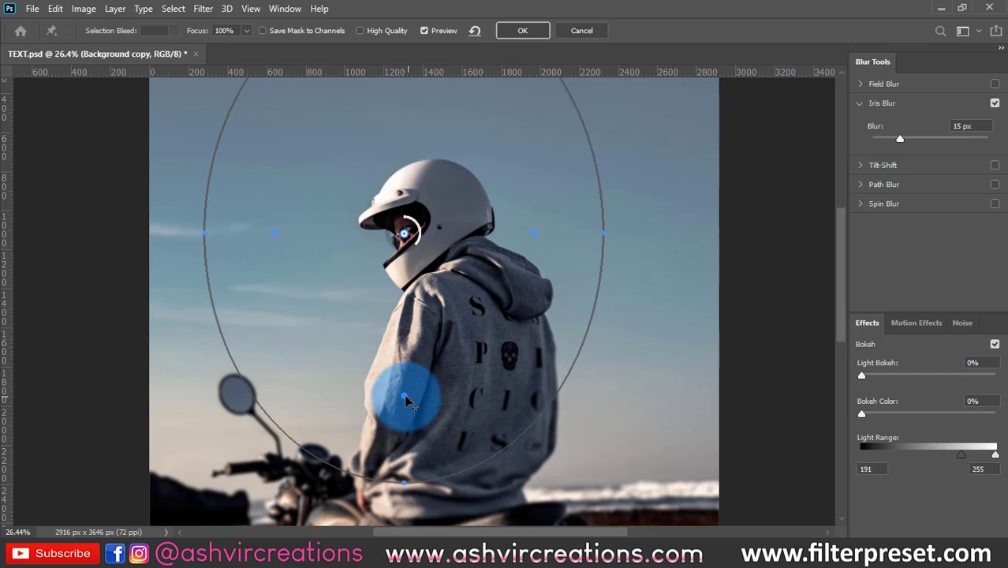
{"action": "mouse_move", "coordinate": [403, 383]}
{"action": "left_mouse_down"}
{"action": "mouse_move", "coordinate": [400, 346]}
{"action": "mouse_move", "coordinate": [406, 394]}
{"action": "mouse_move", "coordinate": [406, 339]}
{"action": "mouse_move", "coordinate": [410, 401]}
{"action": "left_mouse_up"}
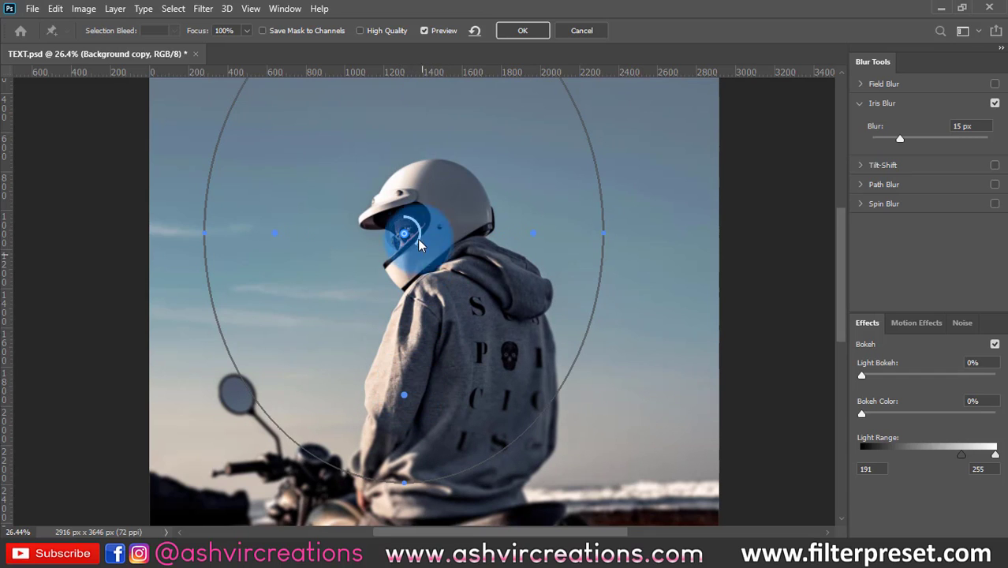
{"action": "left_click_drag", "start_coordinate": [409, 260], "coordinate": [374, 242]}
{"action": "scroll", "coordinate": [439, 299], "scroll_direction": "down", "scroll_amount": 7}
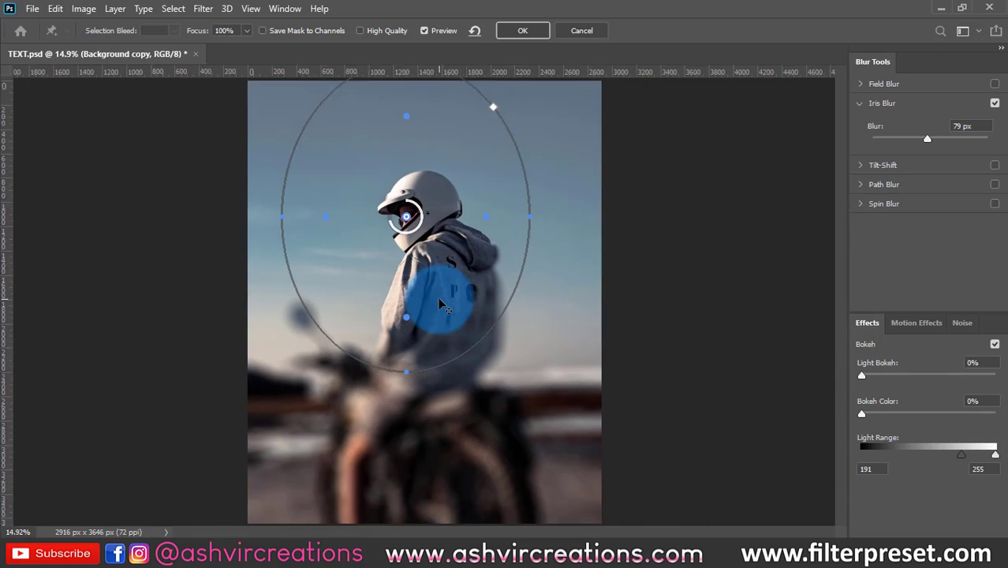
- Shrink the iris blur's sharp zone to the area around the helmet, set Blur to 73 px and apply the effect
{"action": "scroll", "coordinate": [439, 302], "scroll_direction": "up", "scroll_amount": 2}
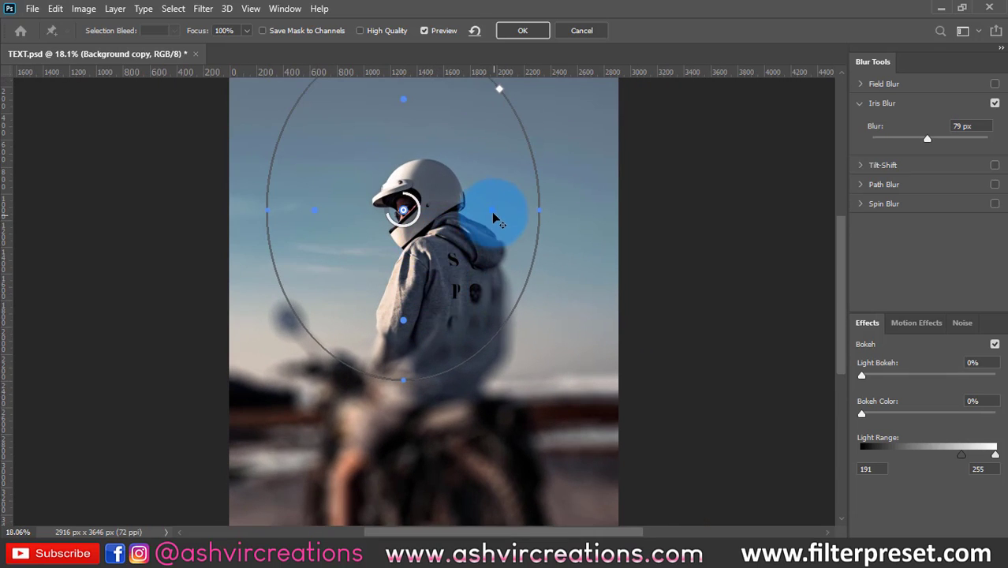
{"action": "left_click_drag", "start_coordinate": [469, 213], "coordinate": [409, 213]}
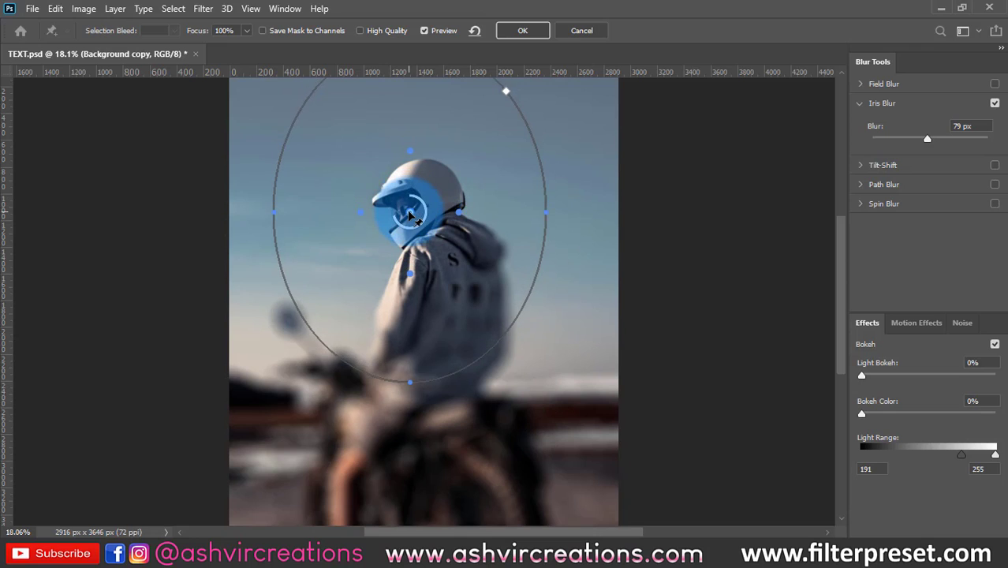
{"action": "scroll", "coordinate": [411, 215], "scroll_direction": "down", "scroll_amount": 2}
{"action": "scroll", "coordinate": [410, 218], "scroll_direction": "up", "scroll_amount": 1}
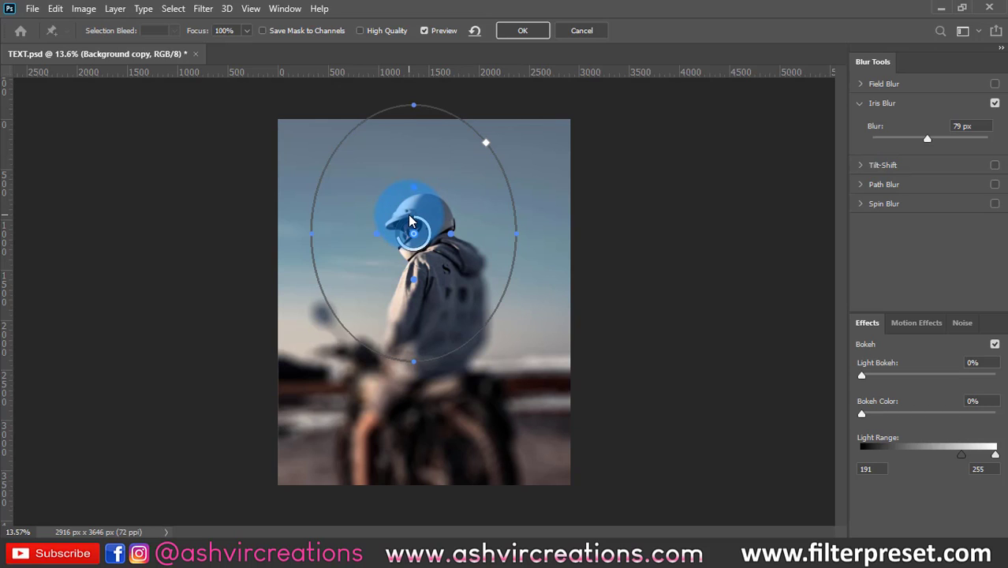
{"action": "scroll", "coordinate": [431, 248], "scroll_direction": "up", "scroll_amount": 1}
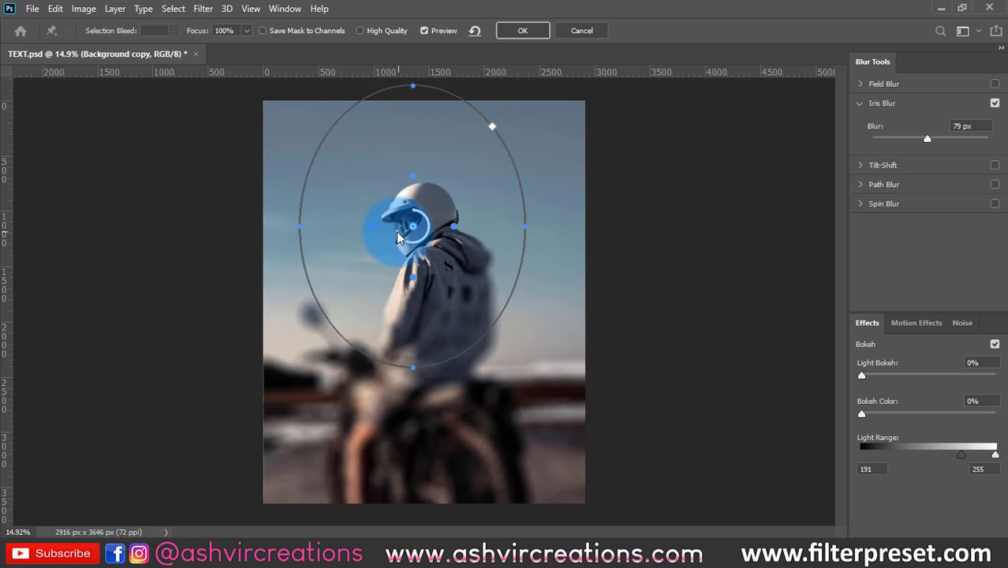
{"action": "mouse_move", "coordinate": [399, 238]}
{"action": "left_mouse_down"}
{"action": "mouse_move", "coordinate": [401, 229]}
{"action": "mouse_move", "coordinate": [418, 254]}
{"action": "mouse_move", "coordinate": [399, 239]}
{"action": "left_mouse_up"}
{"action": "left_click", "coordinate": [545, 34]}
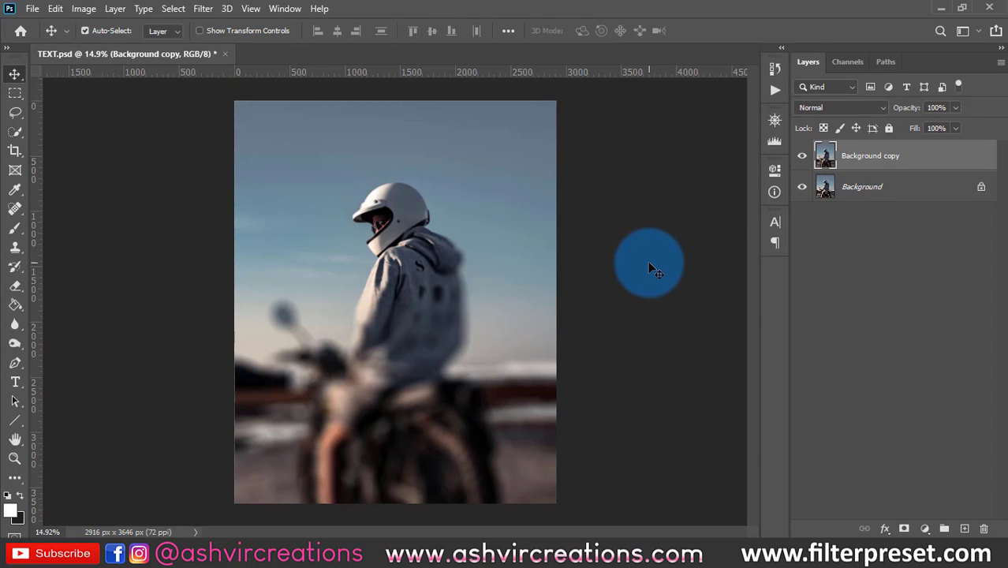
- Hide the blurred Background copy layer and duplicate the original Background layer
{"action": "left_click", "coordinate": [802, 156]}
{"action": "left_click", "coordinate": [848, 186]}
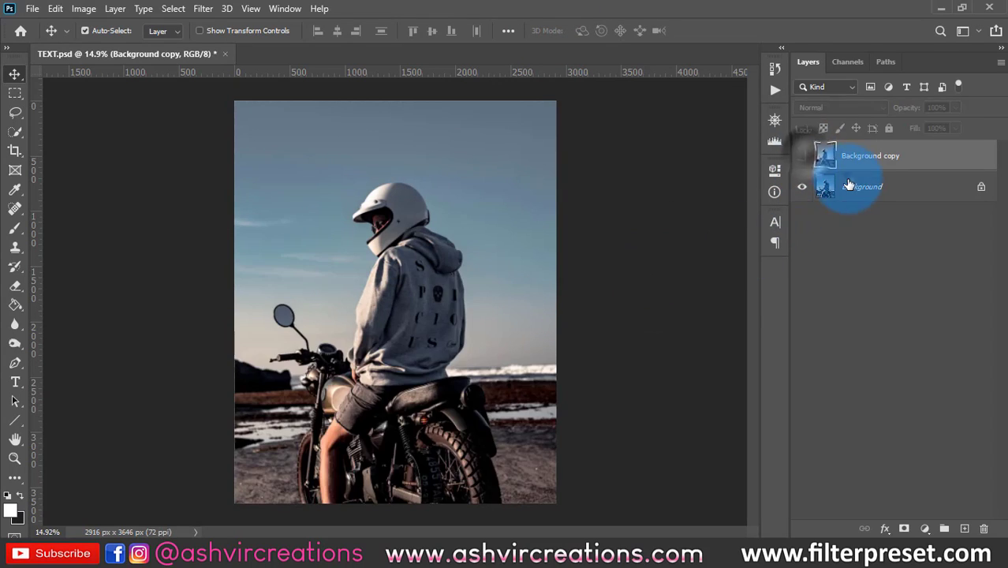
{"action": "left_click", "coordinate": [880, 181]}
{"action": "left_click", "coordinate": [849, 161]}
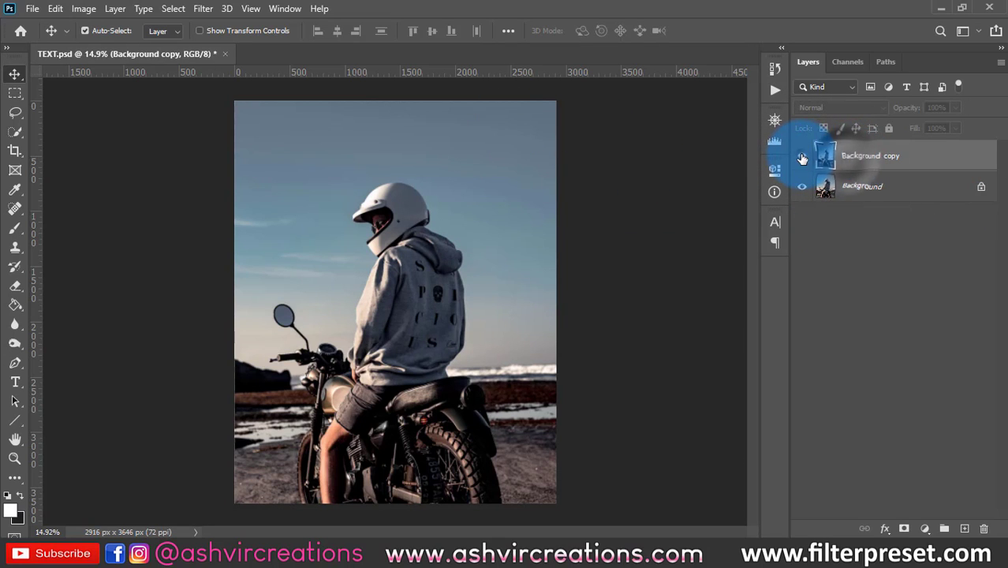
{"action": "left_click", "coordinate": [803, 158]}
{"action": "left_click", "coordinate": [861, 189]}
{"action": "left_click", "coordinate": [803, 160]}
{"action": "key", "text": "ctrl+j"}
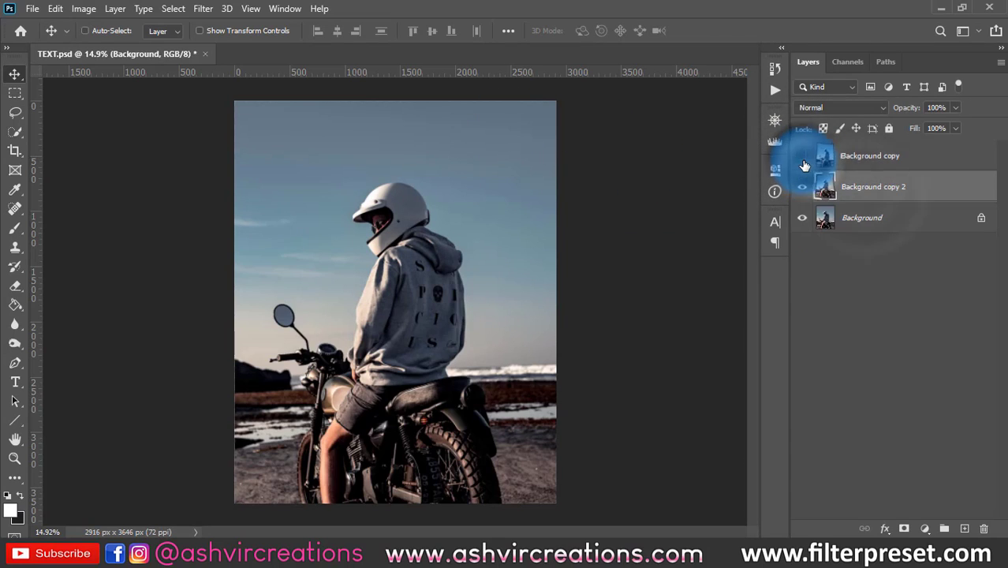
- Try a Pinch distortion with an amount of 81% on the Background copy 2 layer, and undo it
{"action": "left_click", "coordinate": [203, 10]}
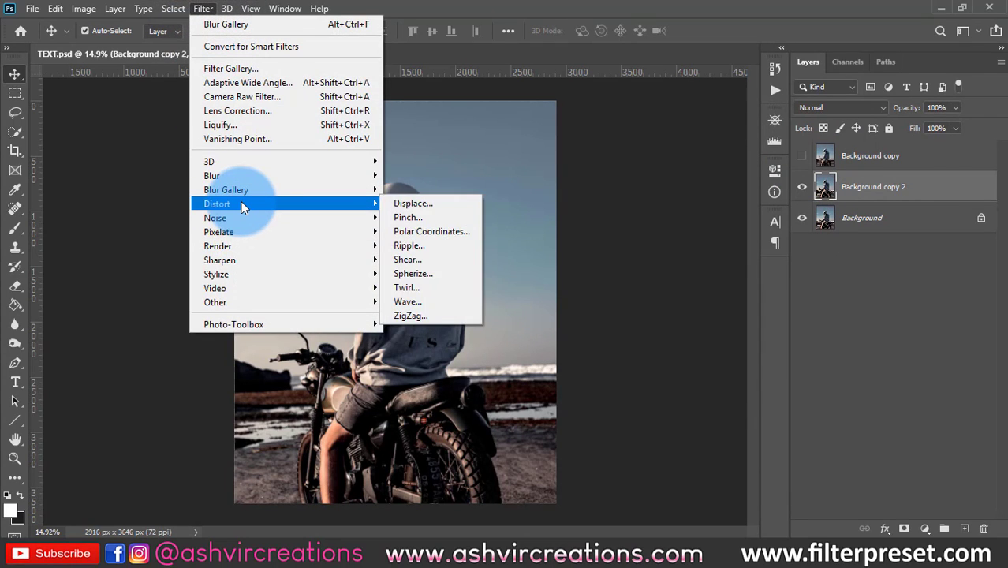
{"action": "mouse_move", "coordinate": [243, 192]}
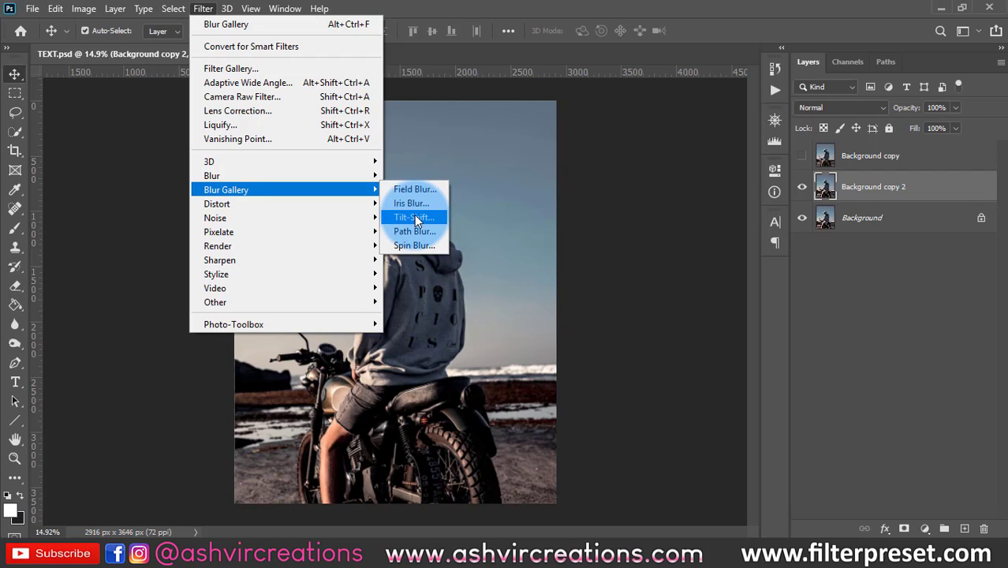
{"action": "mouse_move", "coordinate": [313, 203]}
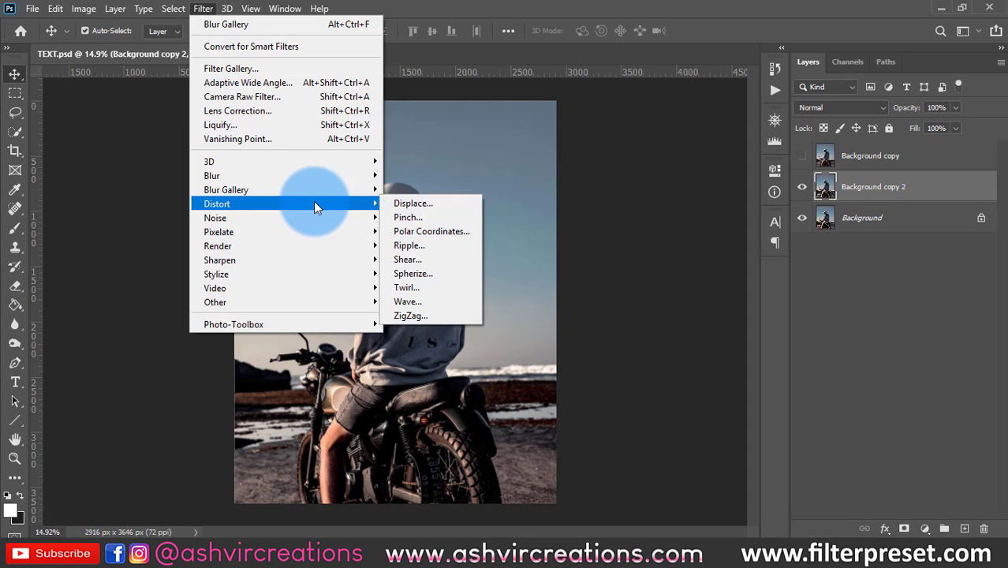
{"action": "left_click", "coordinate": [438, 218]}
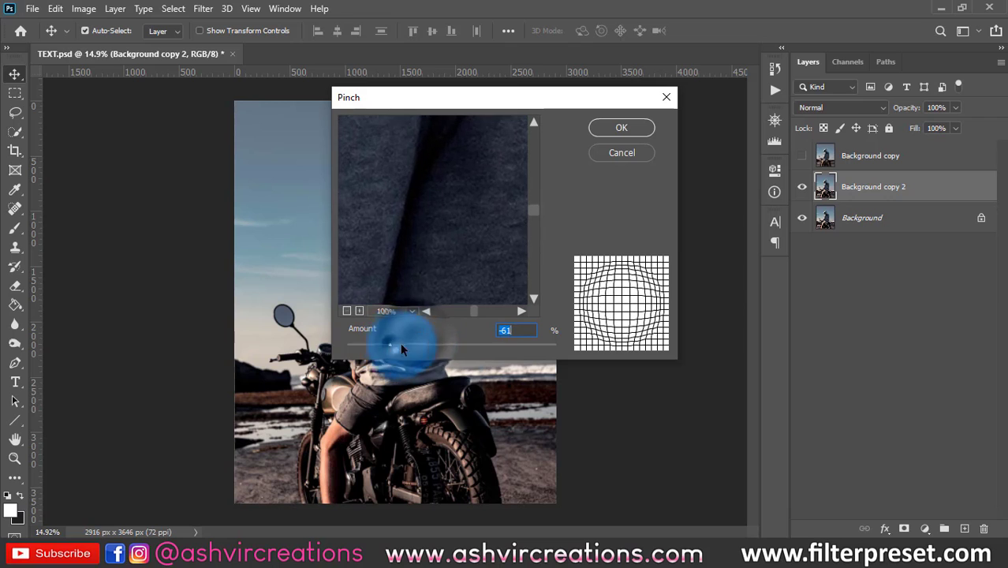
{"action": "left_click_drag", "start_coordinate": [502, 345], "coordinate": [535, 345]}
{"action": "left_click", "coordinate": [616, 127]}
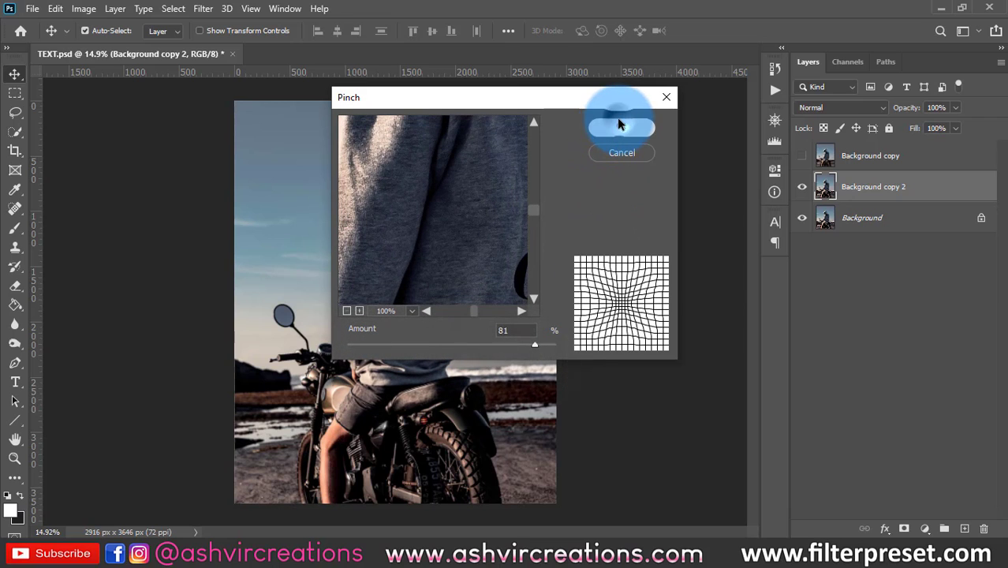
{"action": "scroll", "coordinate": [430, 340], "scroll_direction": "up", "scroll_amount": 3}
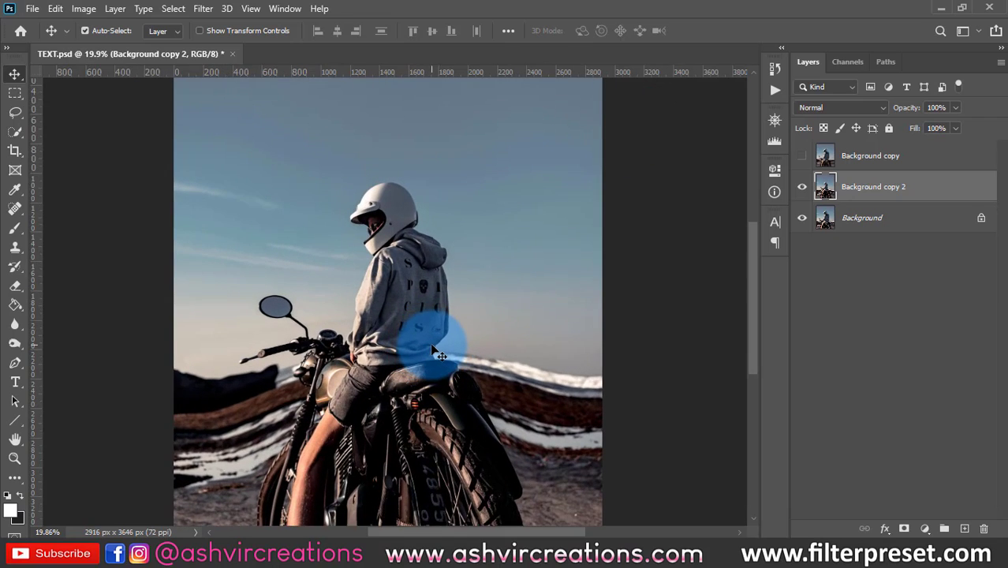
{"action": "scroll", "coordinate": [433, 346], "scroll_direction": "down", "scroll_amount": 4}
{"action": "key", "text": "ctrl+z"}
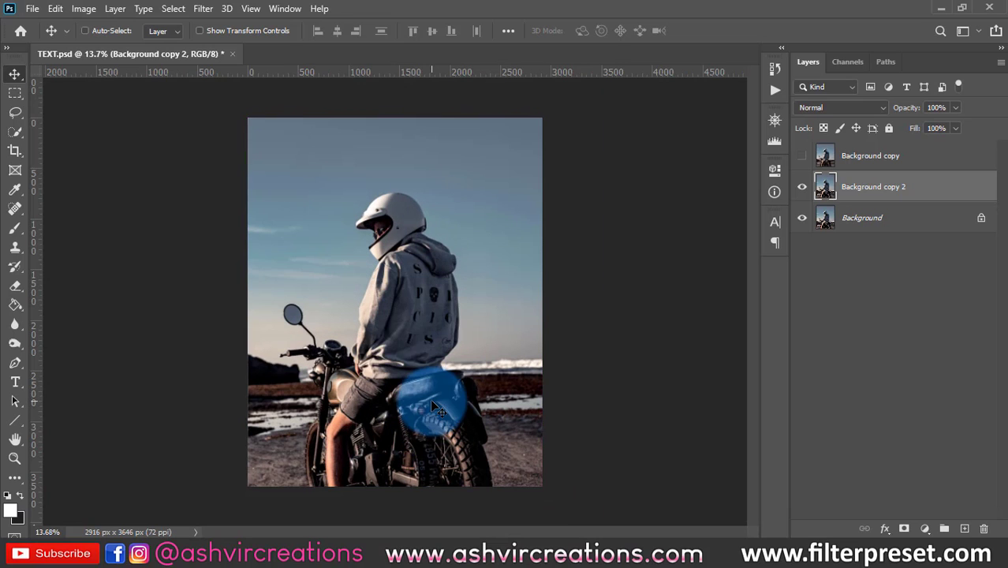
- Try a Wave distortion of Sine type with 5 generators on the Background copy 2 layer, and undo it
{"action": "left_click", "coordinate": [203, 8]}
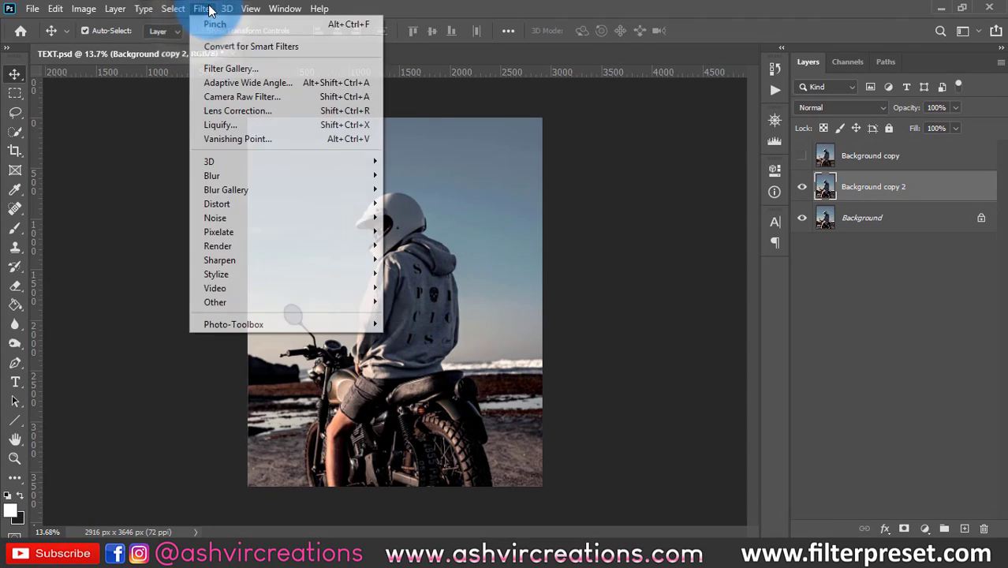
{"action": "mouse_move", "coordinate": [234, 228]}
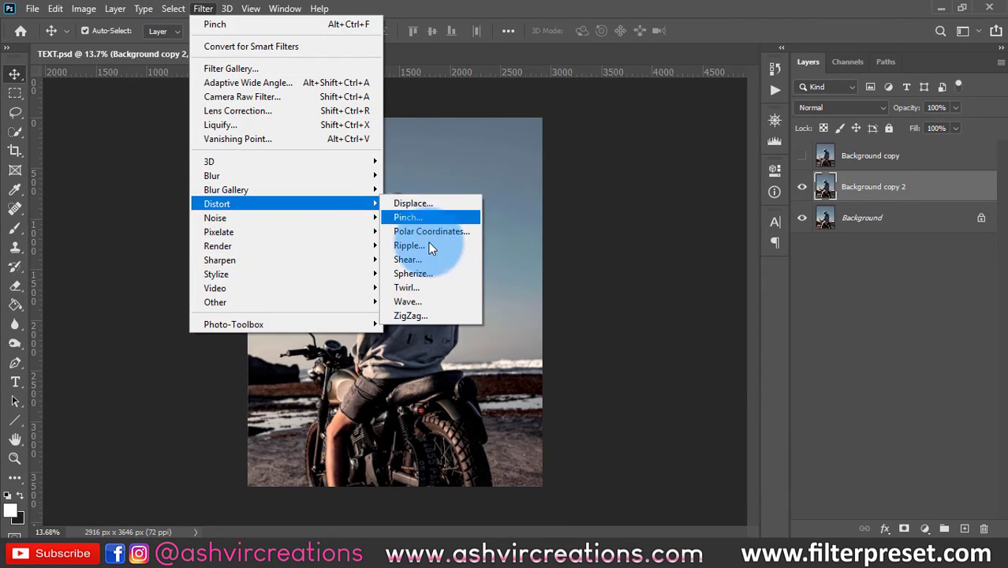
{"action": "left_click", "coordinate": [418, 312]}
{"action": "left_click_drag", "start_coordinate": [530, 91], "coordinate": [811, 82]}
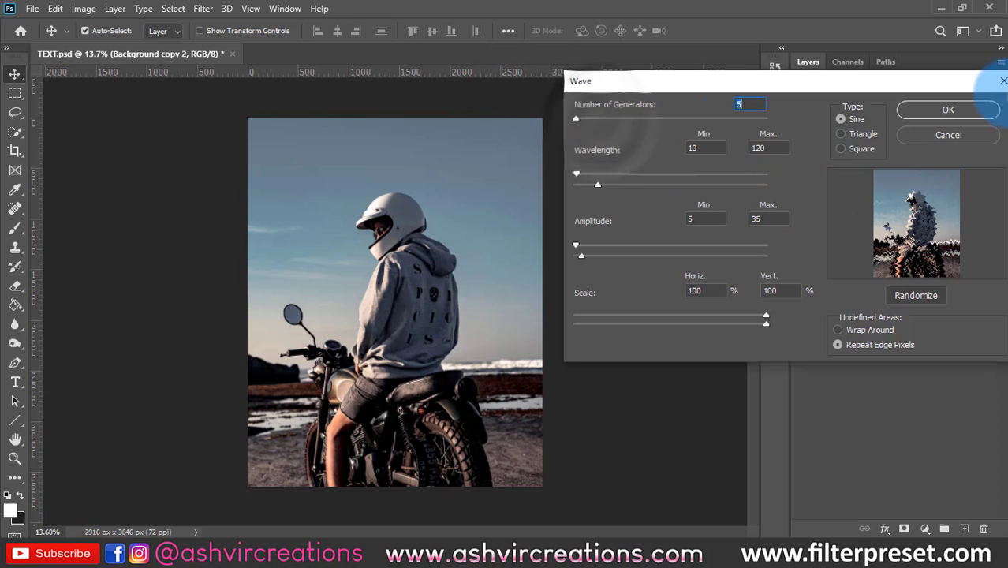
{"action": "left_click", "coordinate": [966, 107]}
{"action": "scroll", "coordinate": [431, 324], "scroll_direction": "up", "scroll_amount": 2}
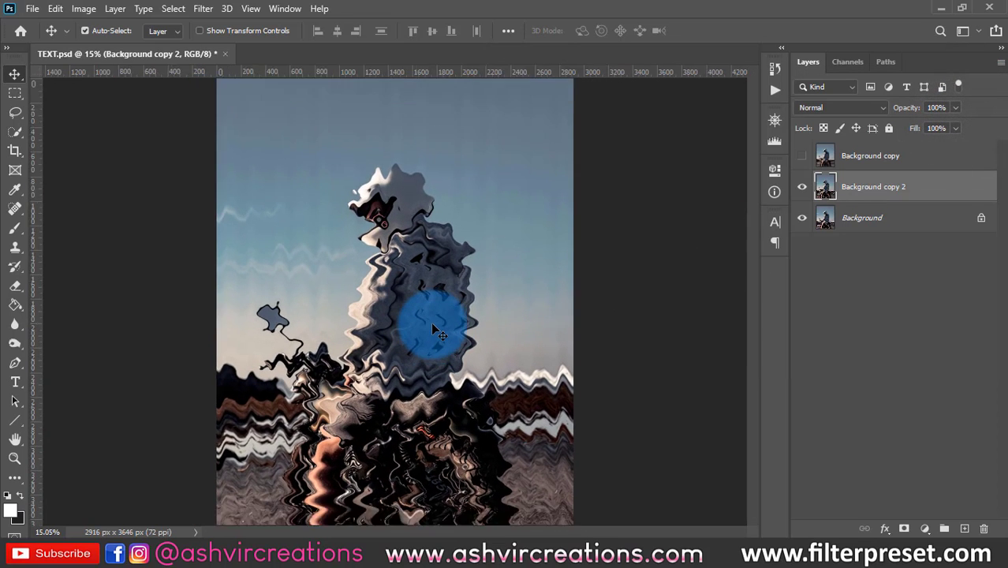
{"action": "scroll", "coordinate": [430, 322], "scroll_direction": "down", "scroll_amount": 1}
{"action": "key", "text": "ctrl+z"}
- Try a ZigZag distortion in Pond Ripples style with an increased amount on the Background copy 2 layer, and undo it
{"action": "left_click", "coordinate": [203, 9]}
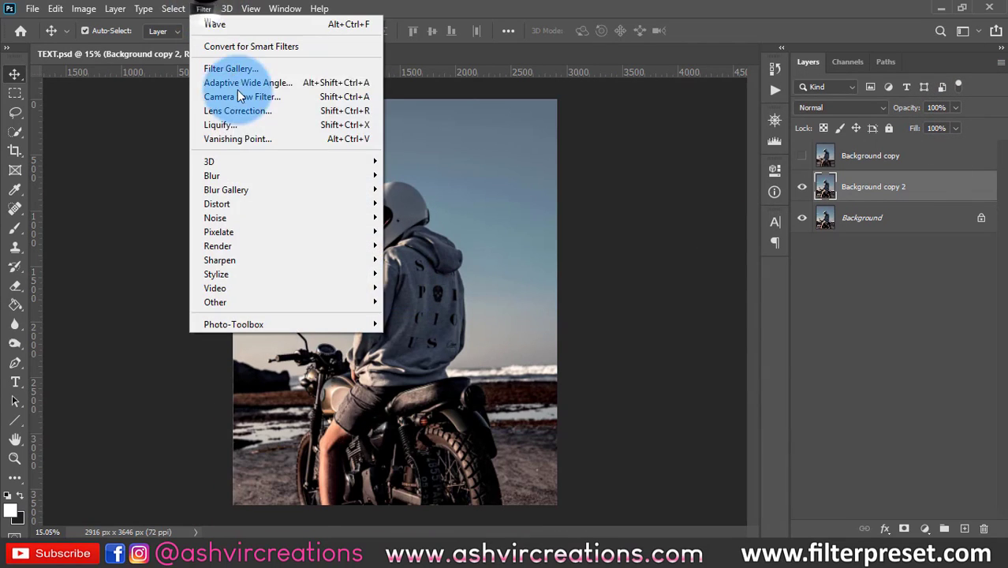
{"action": "mouse_move", "coordinate": [315, 204]}
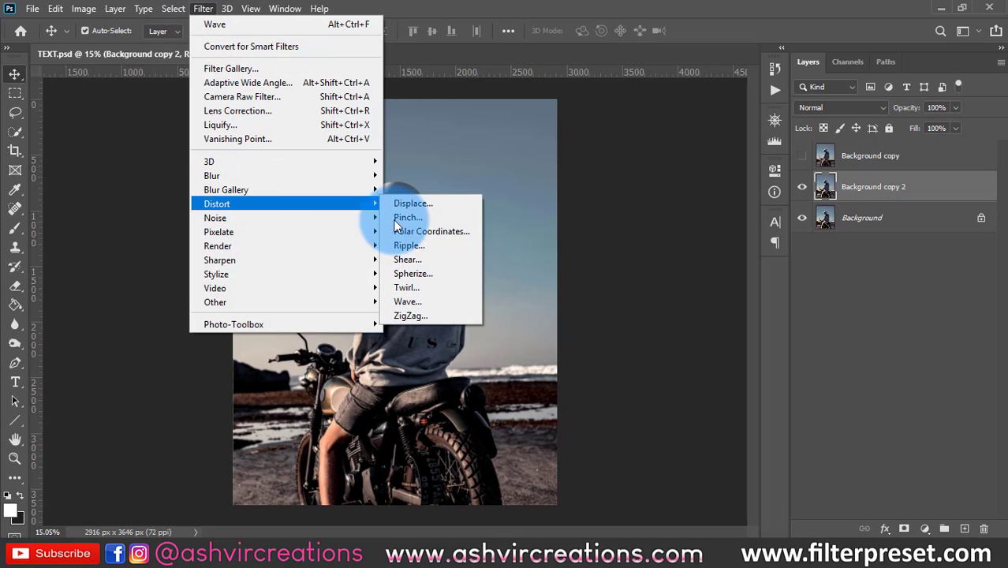
{"action": "left_click", "coordinate": [444, 315]}
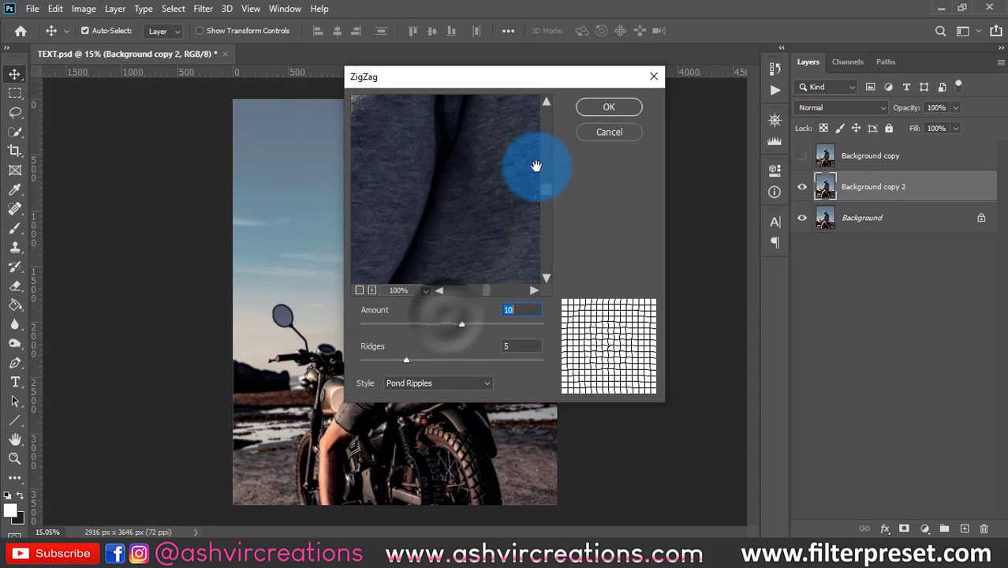
{"action": "left_click_drag", "start_coordinate": [531, 84], "coordinate": [747, 112]}
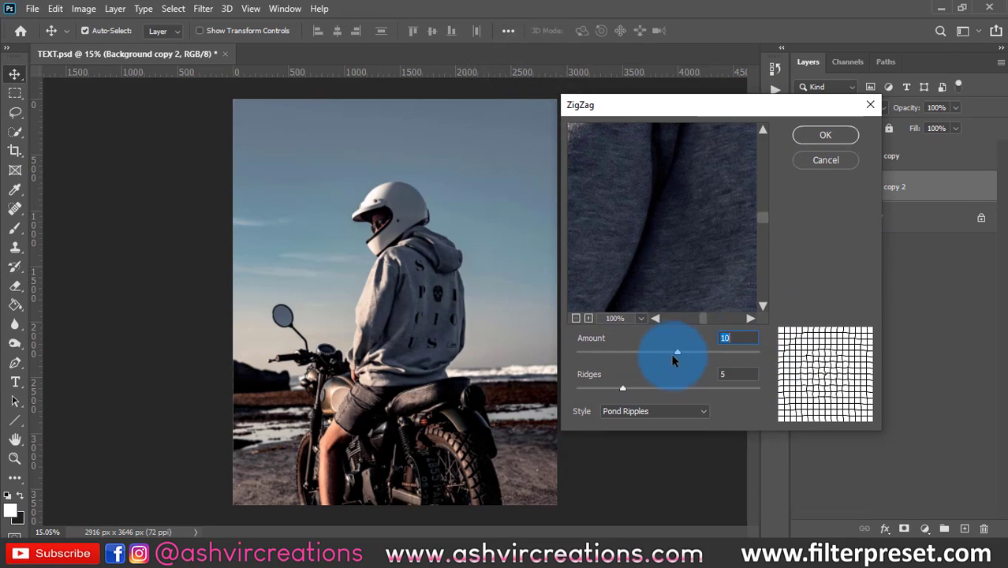
{"action": "left_click_drag", "start_coordinate": [674, 360], "coordinate": [725, 354]}
{"action": "left_click", "coordinate": [825, 135]}
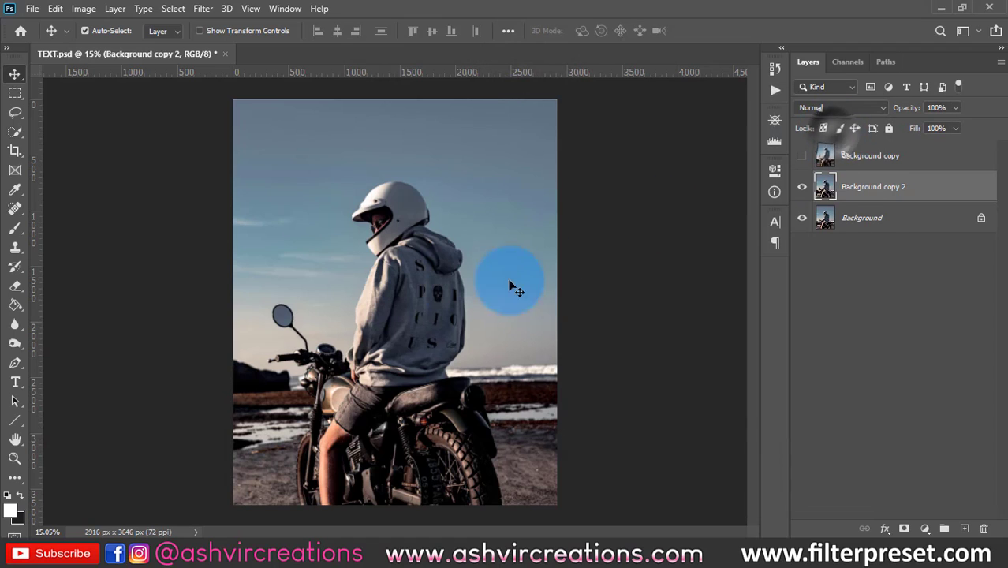
{"action": "scroll", "coordinate": [461, 295], "scroll_direction": "down", "scroll_amount": 3}
{"action": "scroll", "coordinate": [460, 294], "scroll_direction": "up", "scroll_amount": 2}
{"action": "key", "text": "ctrl+z"}
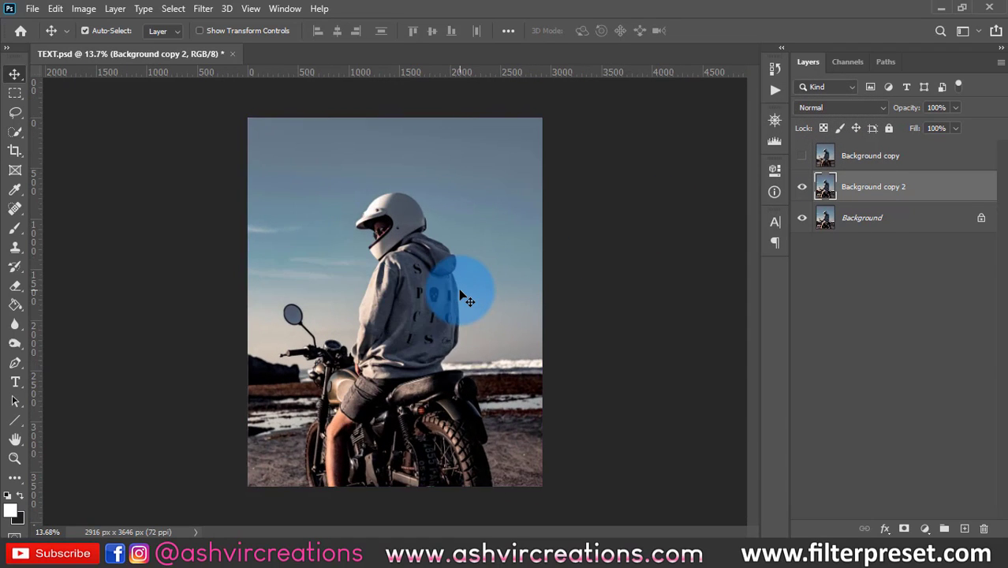
{"action": "scroll", "coordinate": [442, 290], "scroll_direction": "up", "scroll_amount": 3}
{"action": "scroll", "coordinate": [228, 95], "scroll_direction": "down", "scroll_amount": 1}
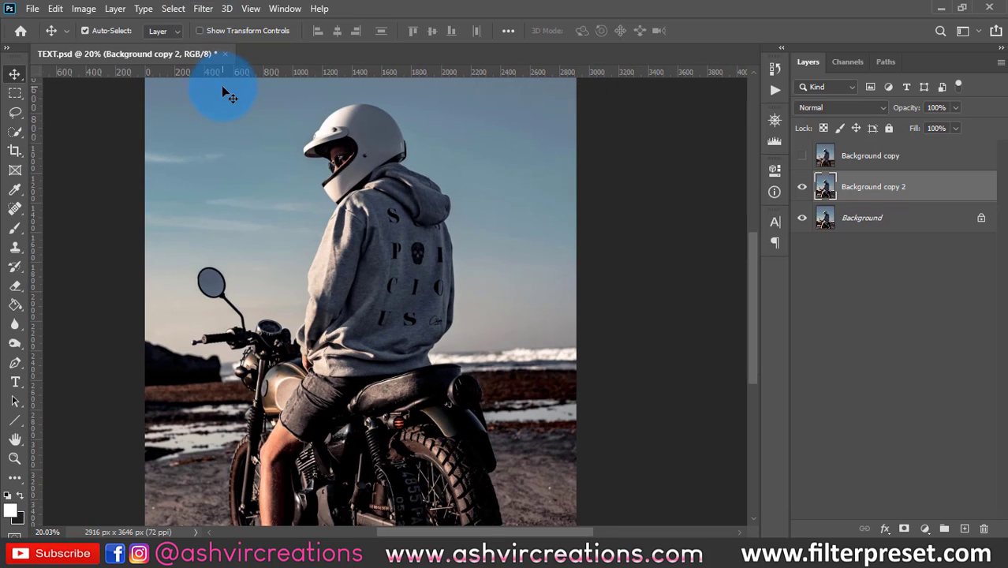
- Start a Lens Flare on the Background copy 2 layer and place its centre at the photo's left edge beside the mirror
{"action": "left_click", "coordinate": [204, 10]}
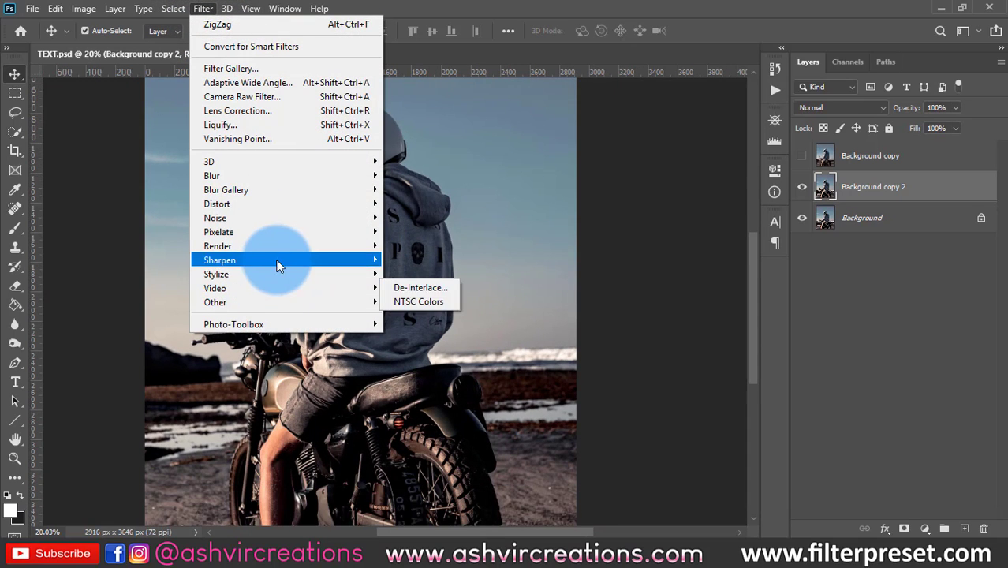
{"action": "mouse_move", "coordinate": [293, 230]}
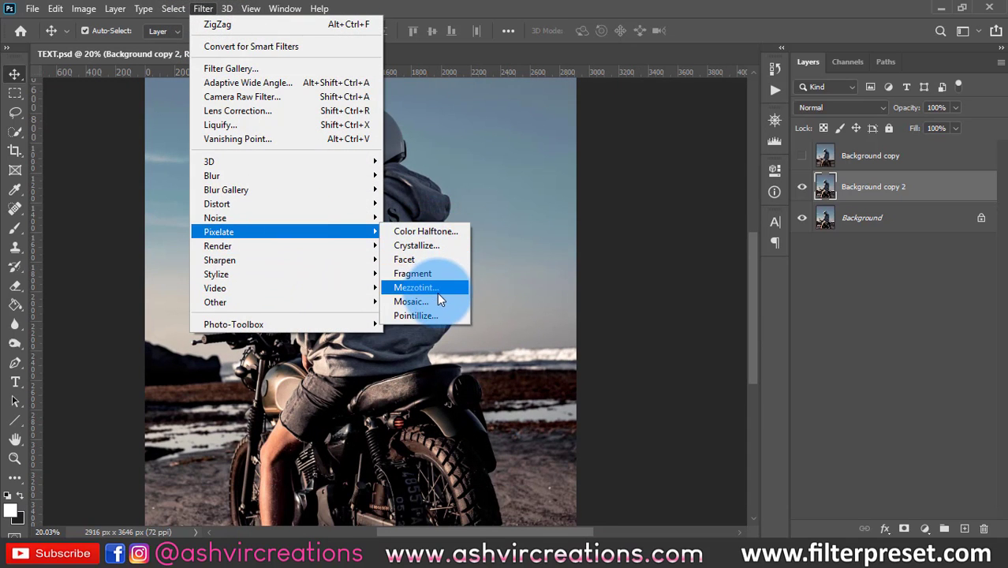
{"action": "mouse_move", "coordinate": [357, 243]}
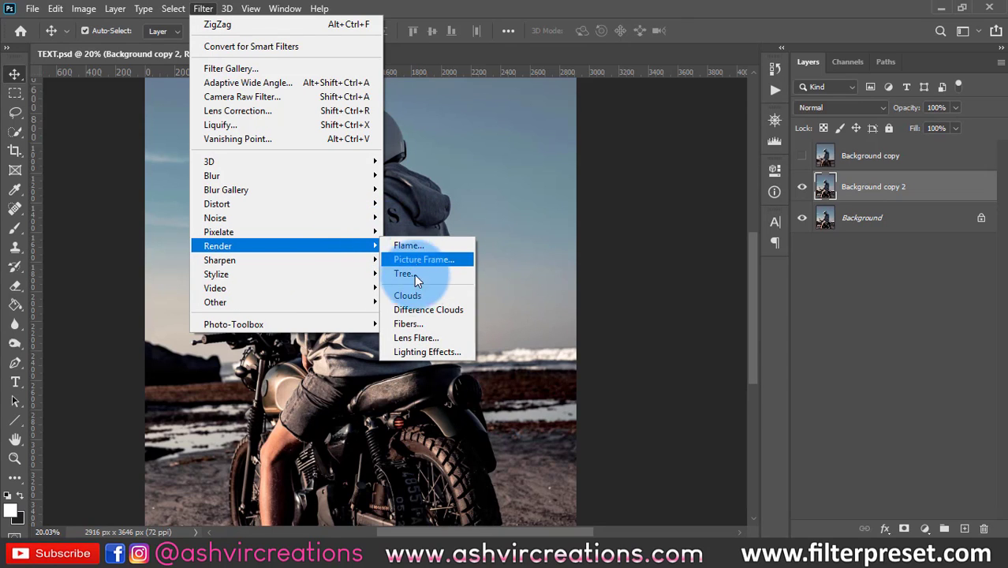
{"action": "left_click", "coordinate": [422, 310]}
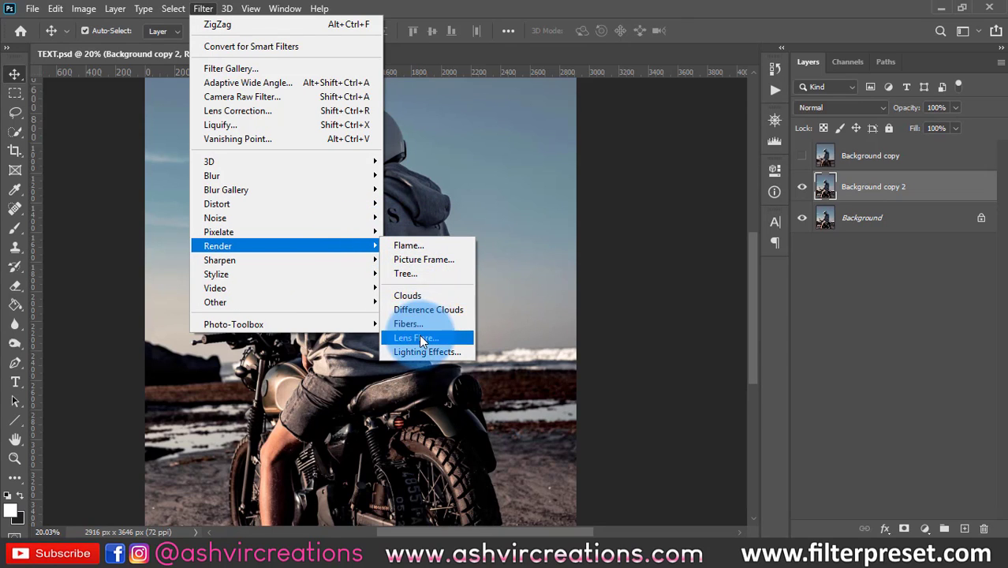
{"action": "left_click", "coordinate": [419, 337]}
{"action": "left_click", "coordinate": [429, 174]}
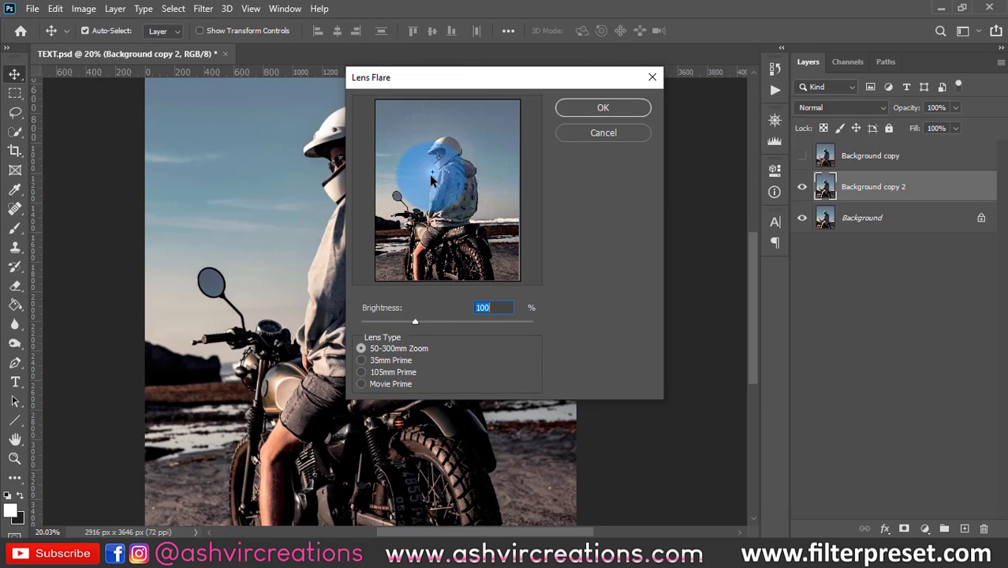
{"action": "left_click_drag", "start_coordinate": [429, 174], "coordinate": [378, 185]}
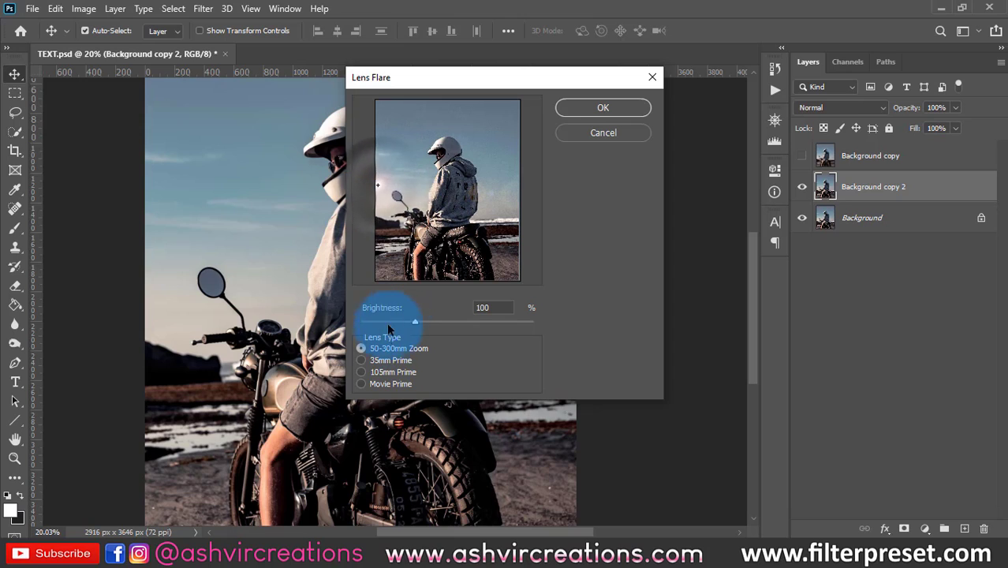
- Set the flare's lens type to Movie Prime and its brightness to 230%, and apply it
{"action": "left_click", "coordinate": [379, 373]}
{"action": "left_click", "coordinate": [385, 382]}
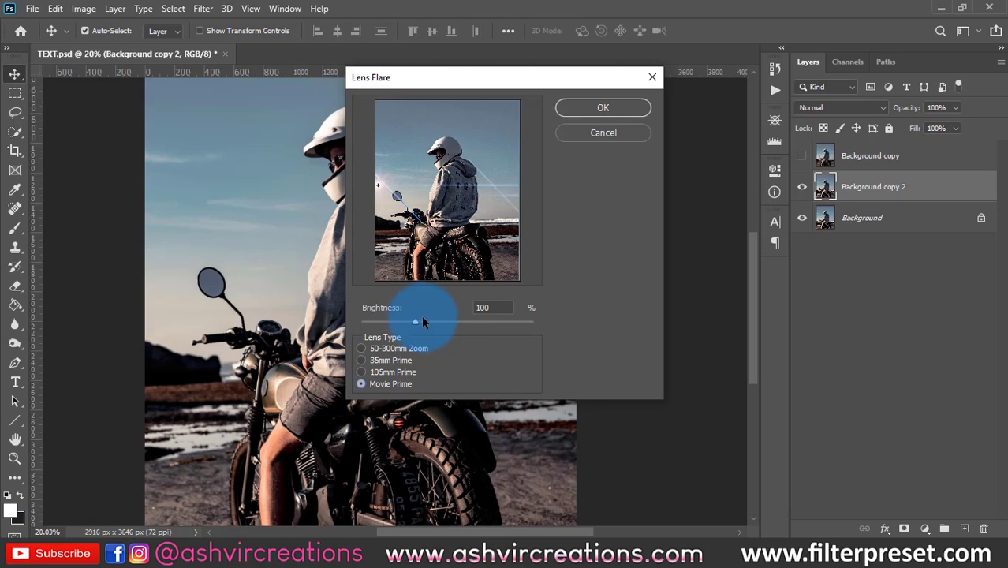
{"action": "left_click_drag", "start_coordinate": [422, 321], "coordinate": [491, 325]}
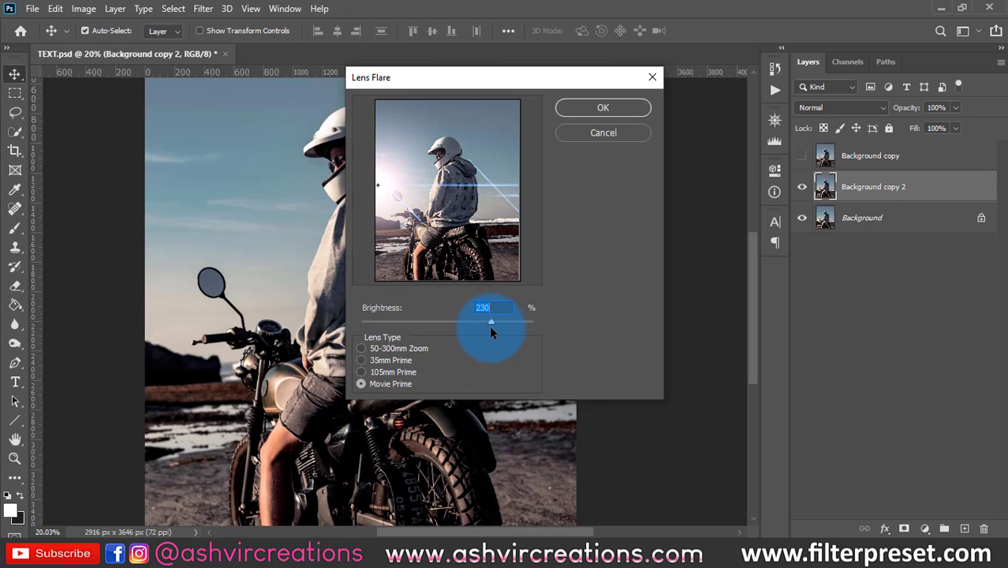
{"action": "left_click", "coordinate": [600, 110]}
{"action": "left_click", "coordinate": [606, 108]}
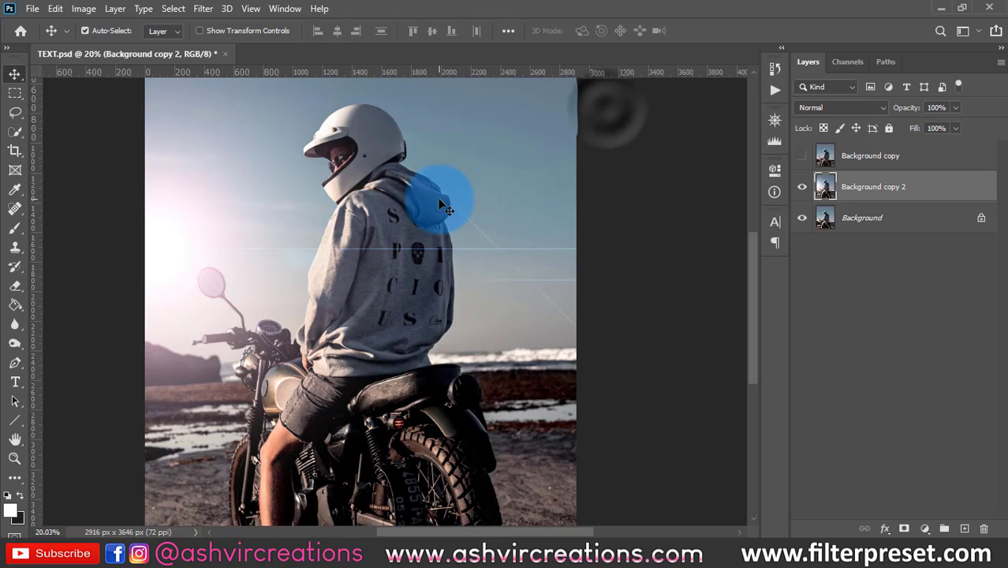
- Try Lighting Effects on the Background copy 2 layer with a spot light at an intensity of 67
{"action": "scroll", "coordinate": [438, 202], "scroll_direction": "down", "scroll_amount": 4}
{"action": "scroll", "coordinate": [314, 165], "scroll_direction": "up", "scroll_amount": 2}
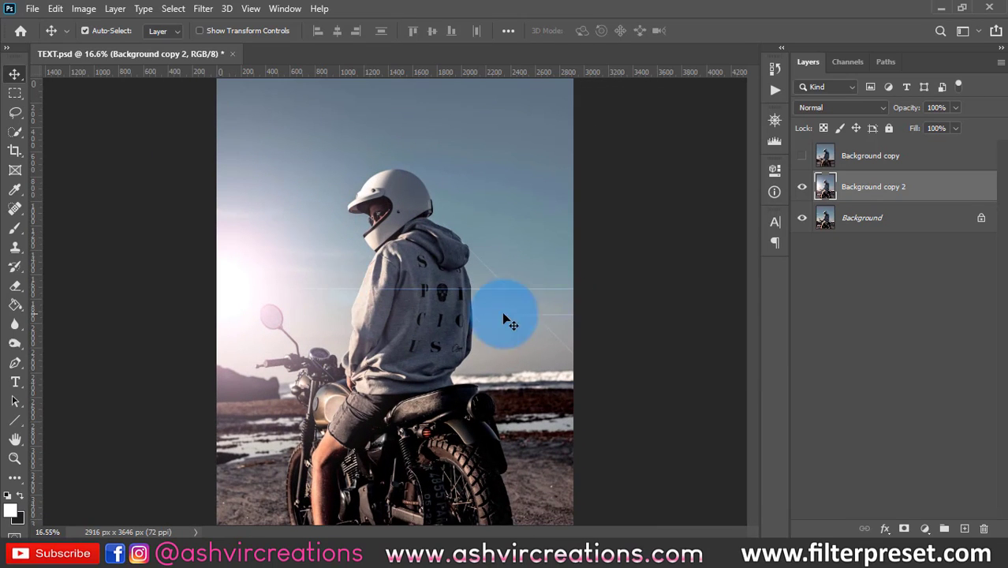
{"action": "scroll", "coordinate": [353, 295], "scroll_direction": "up", "scroll_amount": 1}
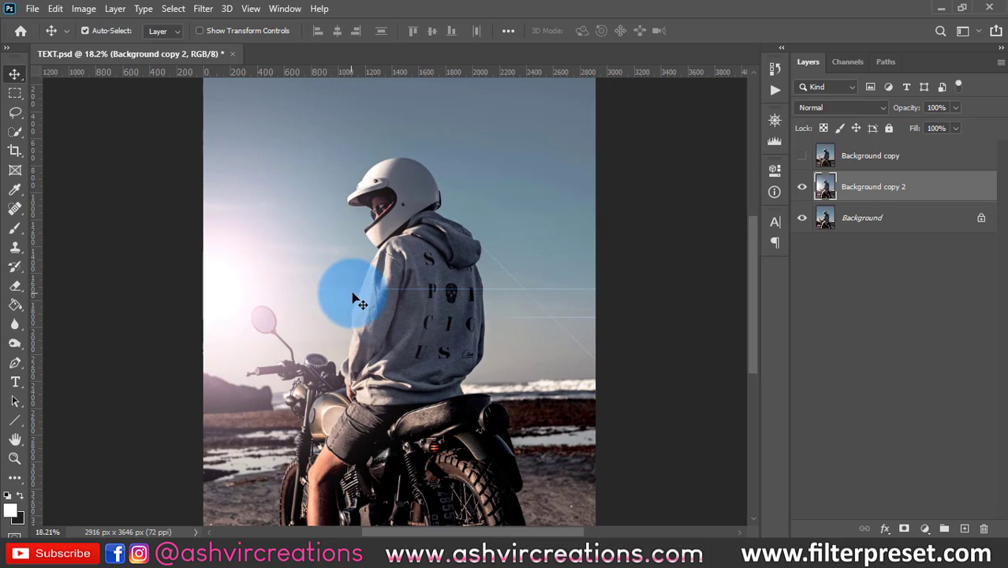
{"action": "scroll", "coordinate": [352, 300], "scroll_direction": "down", "scroll_amount": 3}
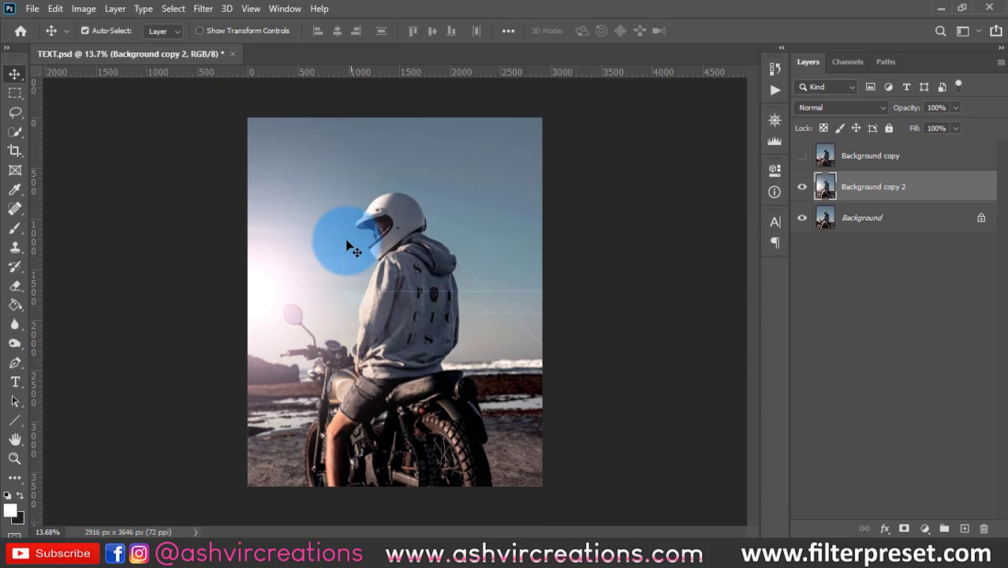
{"action": "left_click", "coordinate": [203, 9]}
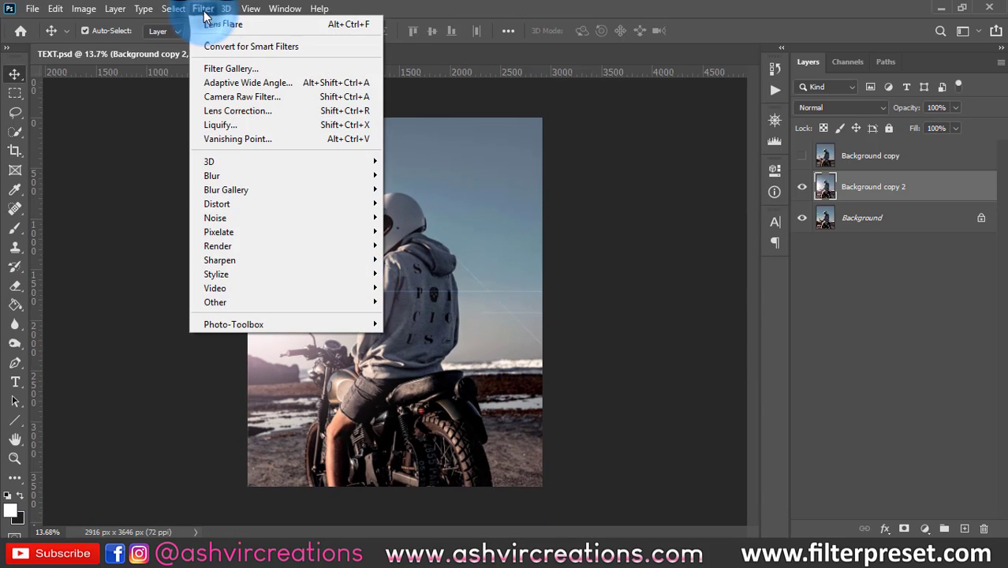
{"action": "mouse_move", "coordinate": [241, 247]}
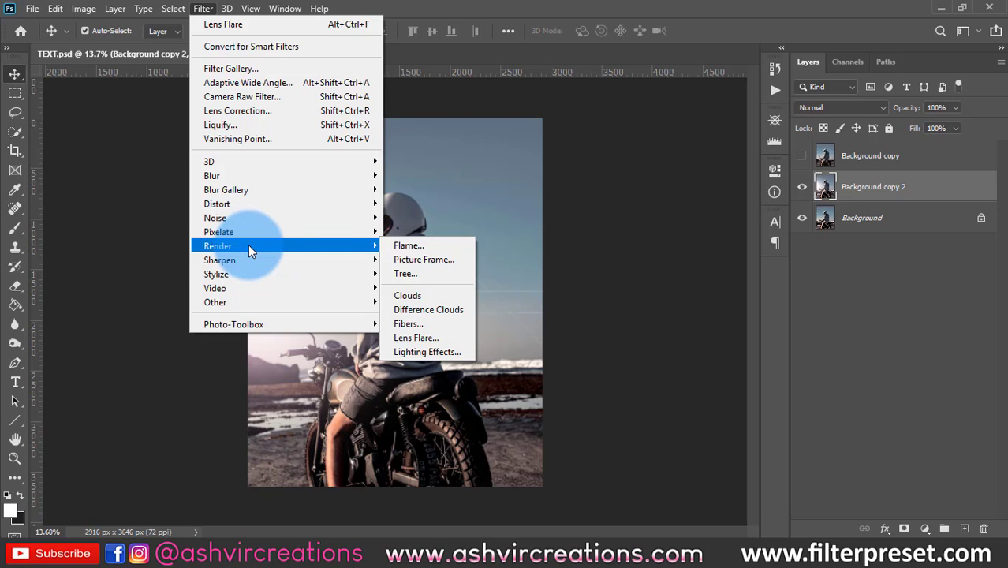
{"action": "left_click", "coordinate": [442, 352]}
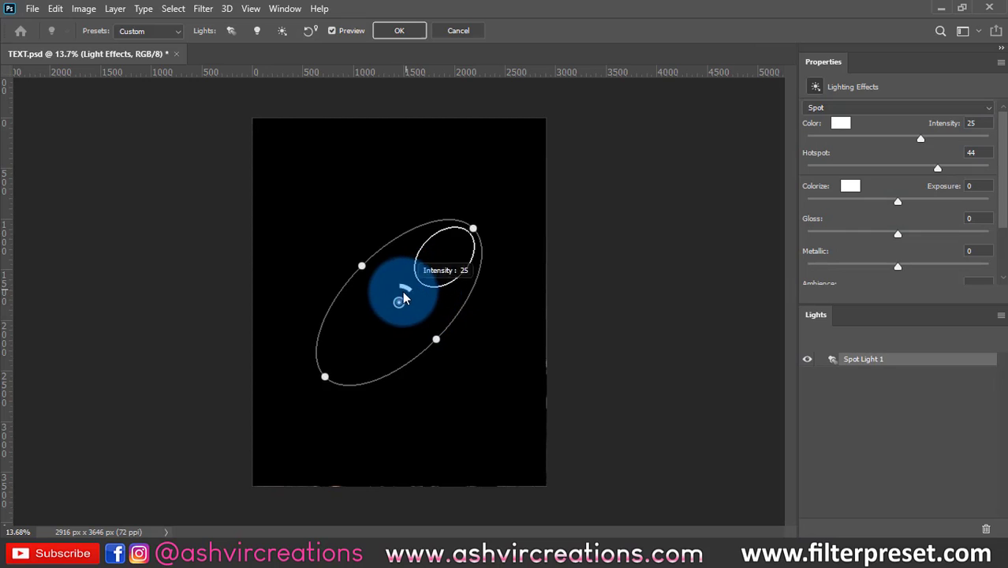
{"action": "left_click_drag", "start_coordinate": [408, 284], "coordinate": [398, 308]}
{"action": "left_click", "coordinate": [871, 137]}
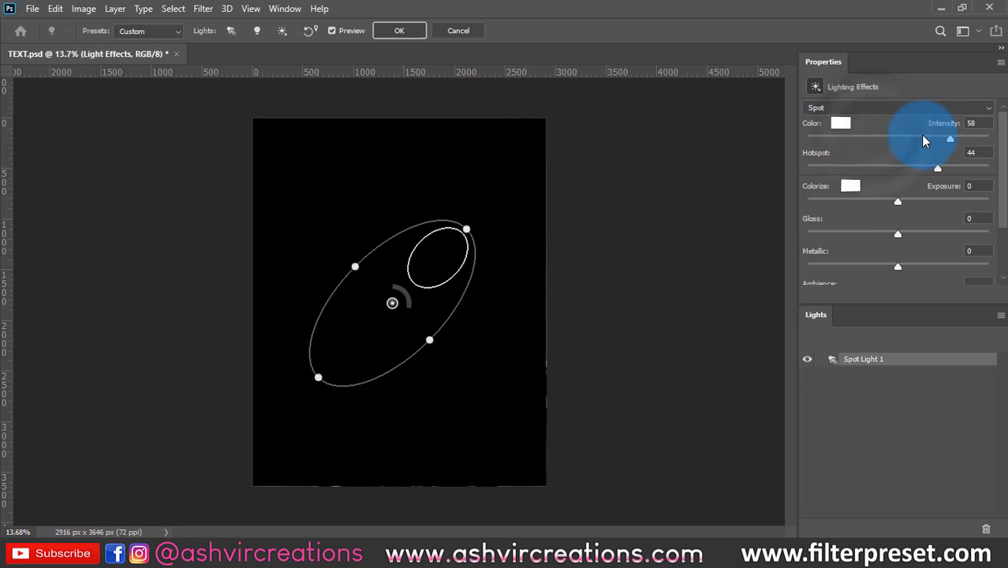
{"action": "left_click_drag", "start_coordinate": [921, 139], "coordinate": [959, 138]}
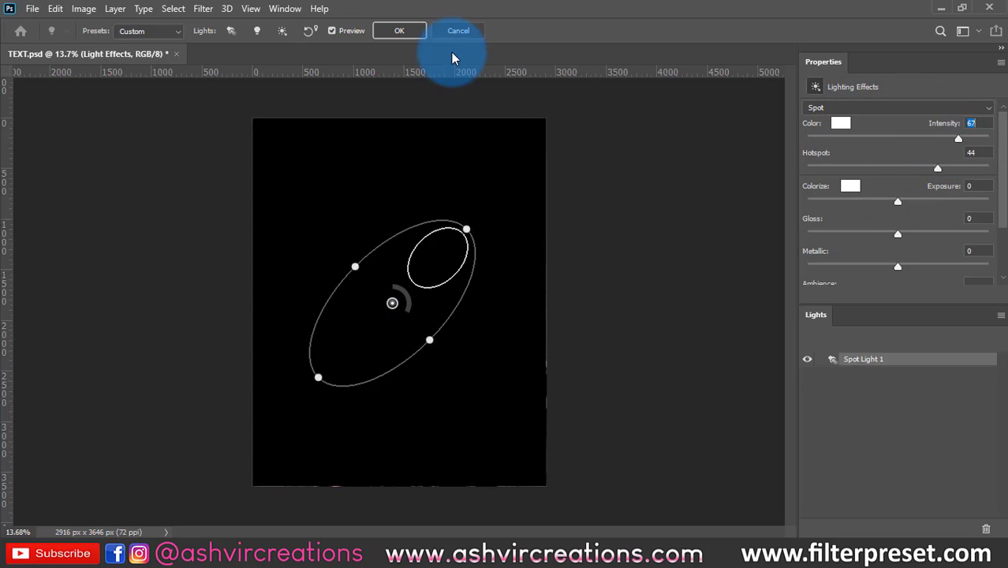
{"action": "left_click", "coordinate": [416, 32]}
{"action": "left_click", "coordinate": [502, 254]}
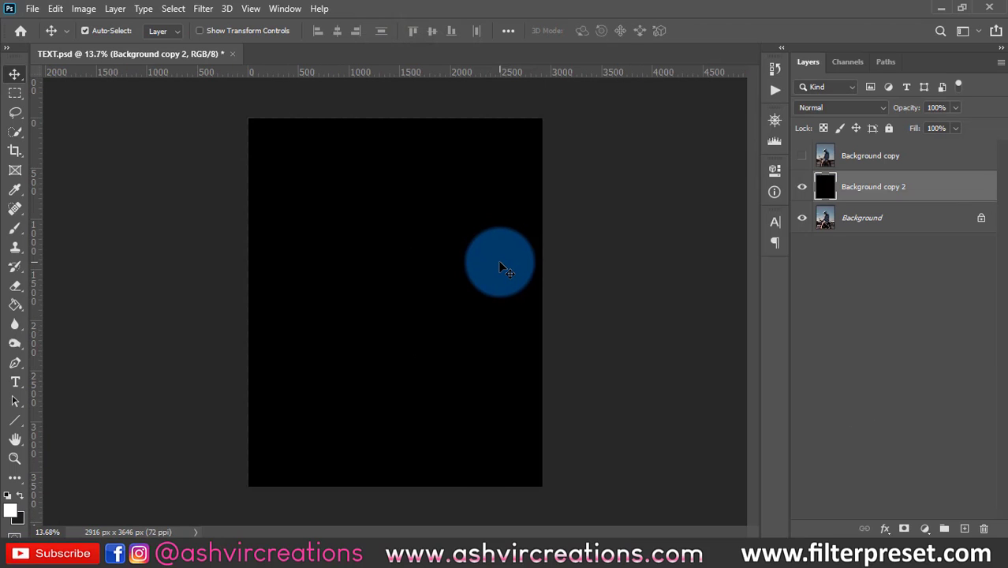
- Add a new layer above Background copy 2 and fill it with the near-black foreground colour
{"action": "left_click", "coordinate": [964, 528]}
{"action": "key", "text": "g"}
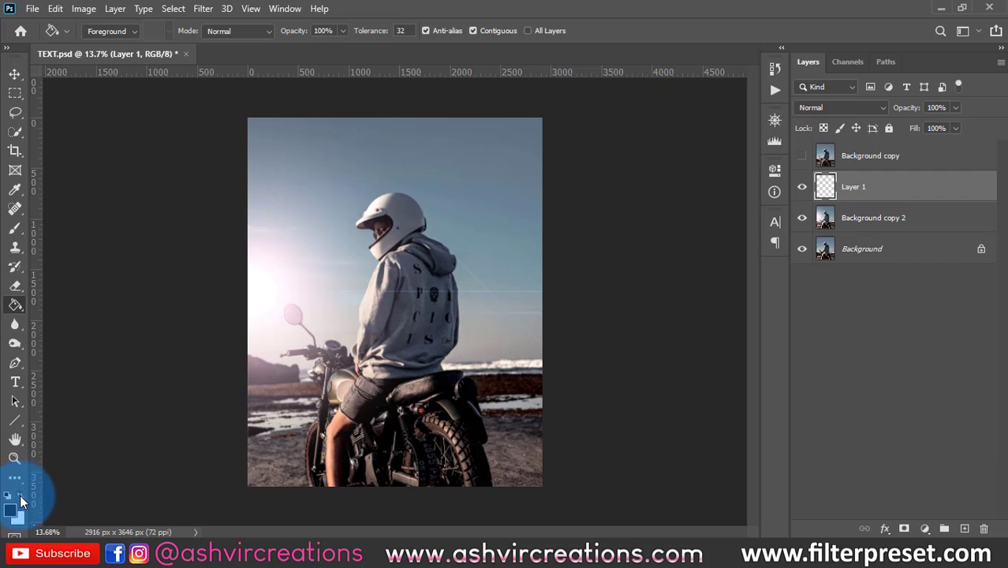
{"action": "left_click", "coordinate": [386, 245]}
{"action": "key", "text": "v"}
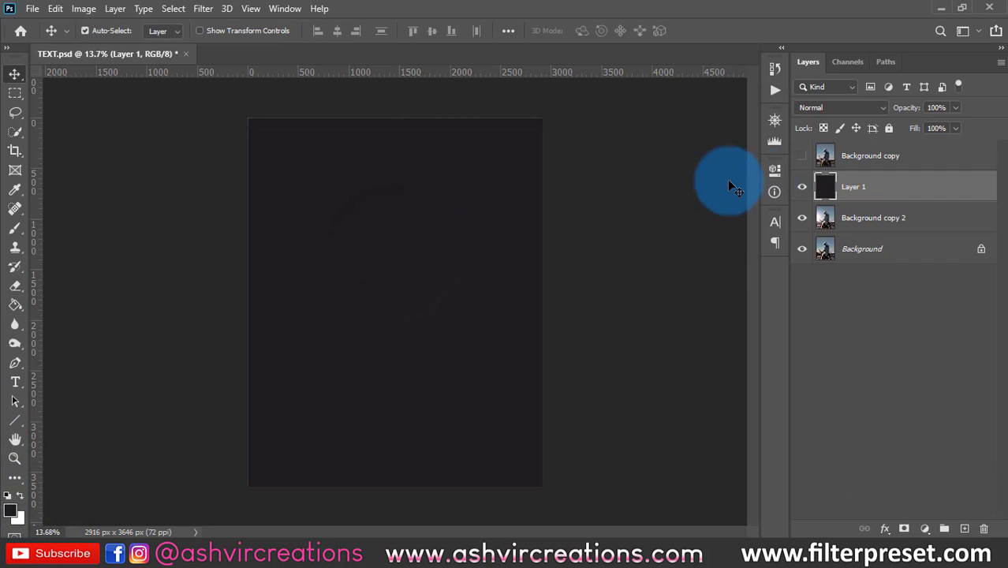
- Start Lighting Effects on the dark-filled layer and set the spot light's exposure to -17 and intensity to 92
{"action": "left_click", "coordinate": [202, 9]}
{"action": "mouse_move", "coordinate": [235, 246]}
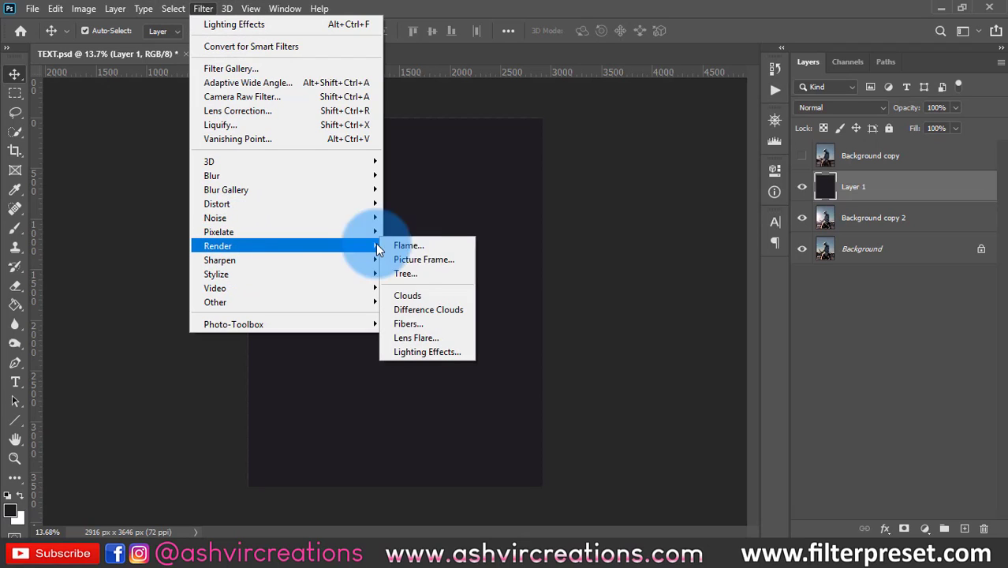
{"action": "left_click", "coordinate": [417, 355]}
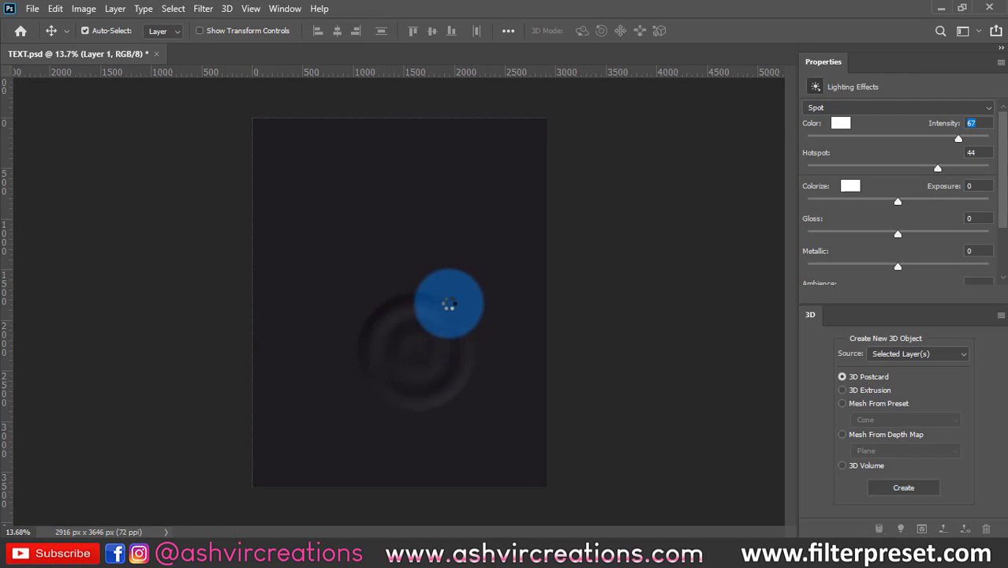
{"action": "left_click_drag", "start_coordinate": [412, 293], "coordinate": [407, 306]}
{"action": "mouse_move", "coordinate": [898, 202]}
{"action": "left_mouse_down"}
{"action": "mouse_move", "coordinate": [952, 202]}
{"action": "mouse_move", "coordinate": [882, 204]}
{"action": "left_mouse_up"}
{"action": "scroll", "coordinate": [947, 218], "scroll_direction": "down", "scroll_amount": 1}
{"action": "scroll", "coordinate": [951, 221], "scroll_direction": "down", "scroll_amount": 3}
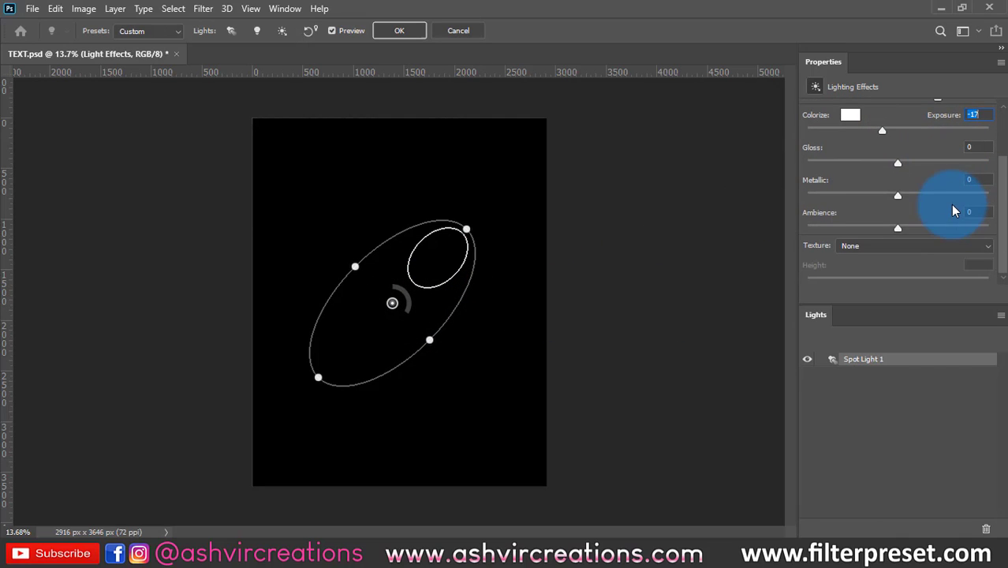
{"action": "scroll", "coordinate": [884, 245], "scroll_direction": "up", "scroll_amount": 4}
{"action": "left_click_drag", "start_coordinate": [960, 139], "coordinate": [980, 139]}
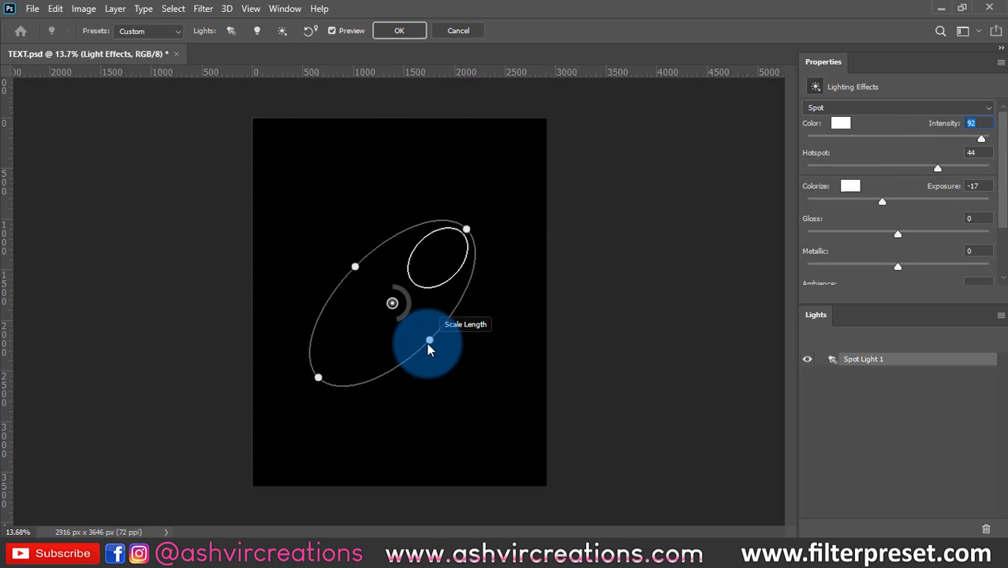
- Lengthen and widen the spot light's ellipse to cover most of the canvas, and apply the lighting effect
{"action": "left_click_drag", "start_coordinate": [319, 378], "coordinate": [300, 425]}
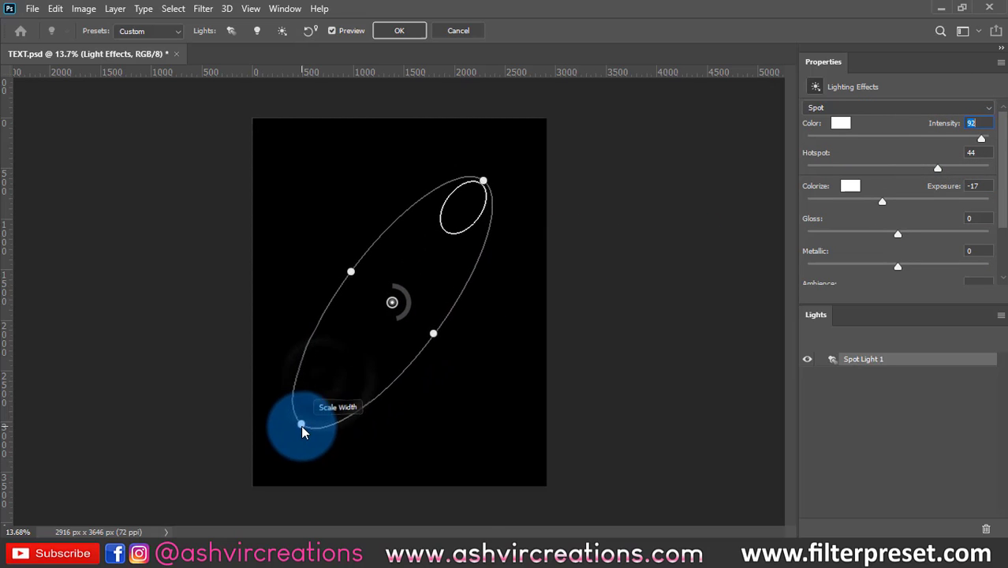
{"action": "left_click_drag", "start_coordinate": [447, 332], "coordinate": [471, 370]}
{"action": "left_click", "coordinate": [866, 359]}
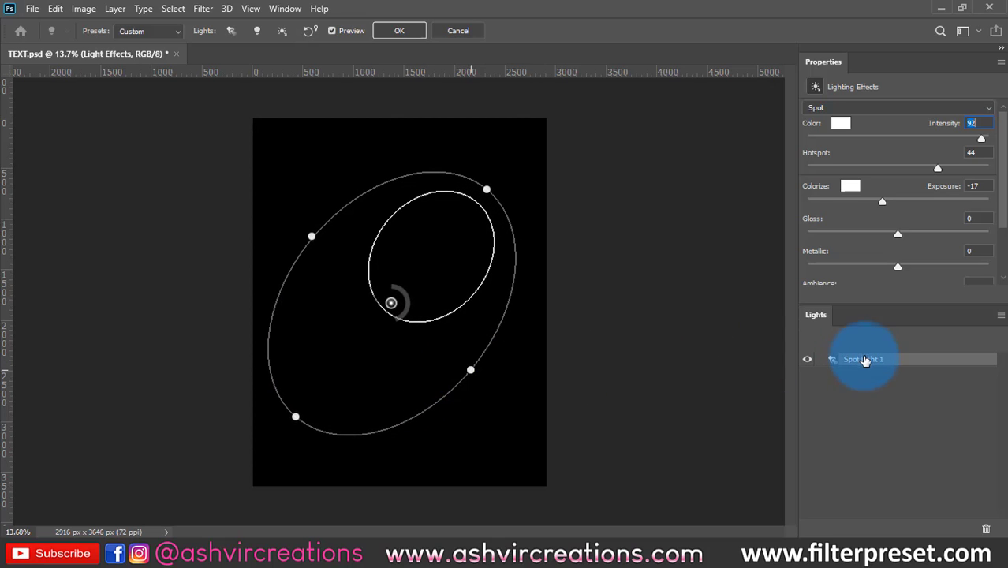
{"action": "left_click", "coordinate": [396, 30]}
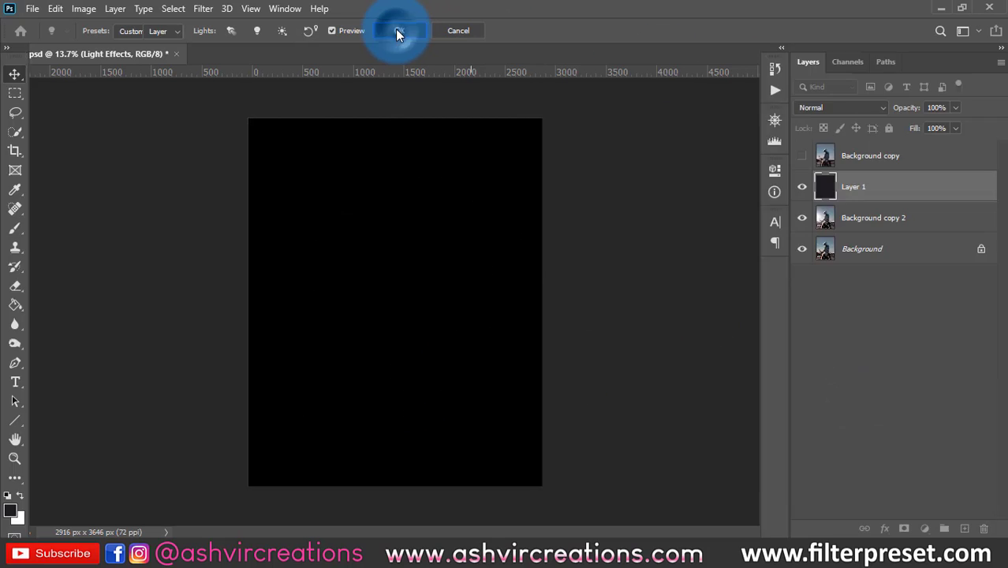
- Toggle the dark-filled layer's visibility to compare the image, and delete that layer
{"action": "left_click", "coordinate": [803, 187]}
{"action": "left_click", "coordinate": [803, 191]}
{"action": "left_click", "coordinate": [803, 191]}
{"action": "left_click", "coordinate": [803, 191]}
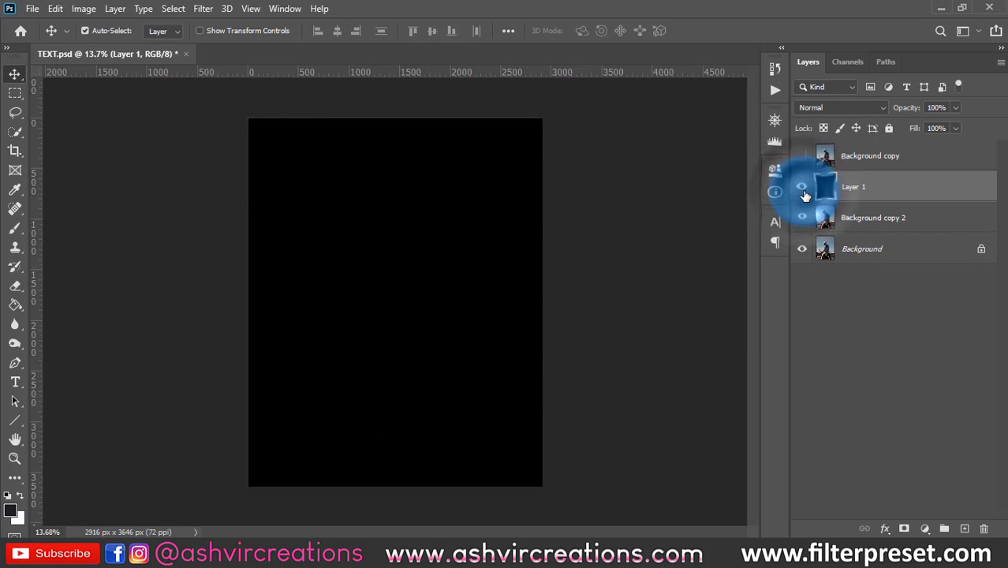
{"action": "key", "text": "Delete"}
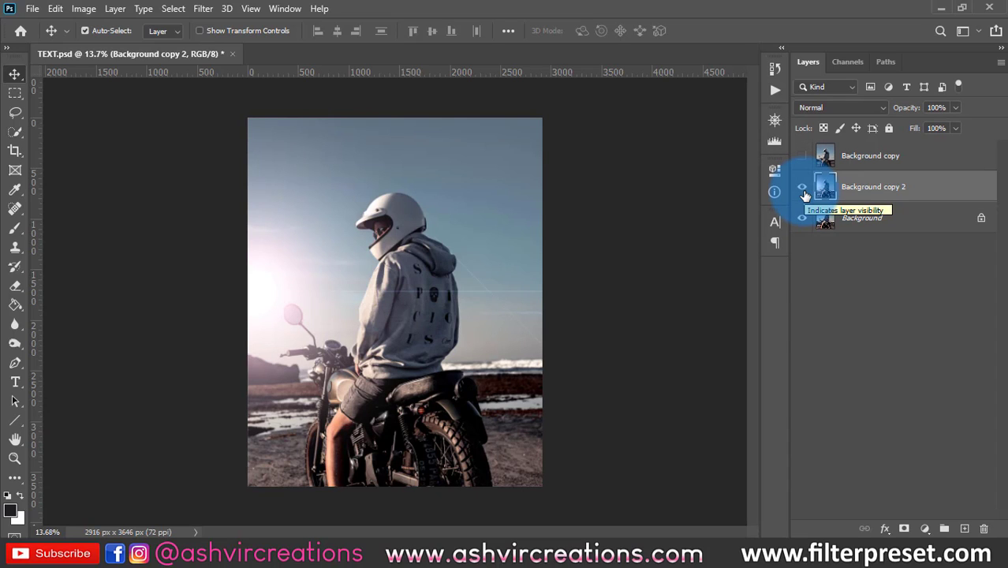
- Apply the basic Sharpen filter to the Background copy 2 layer
{"action": "scroll", "coordinate": [606, 268], "scroll_direction": "up", "scroll_amount": 1}
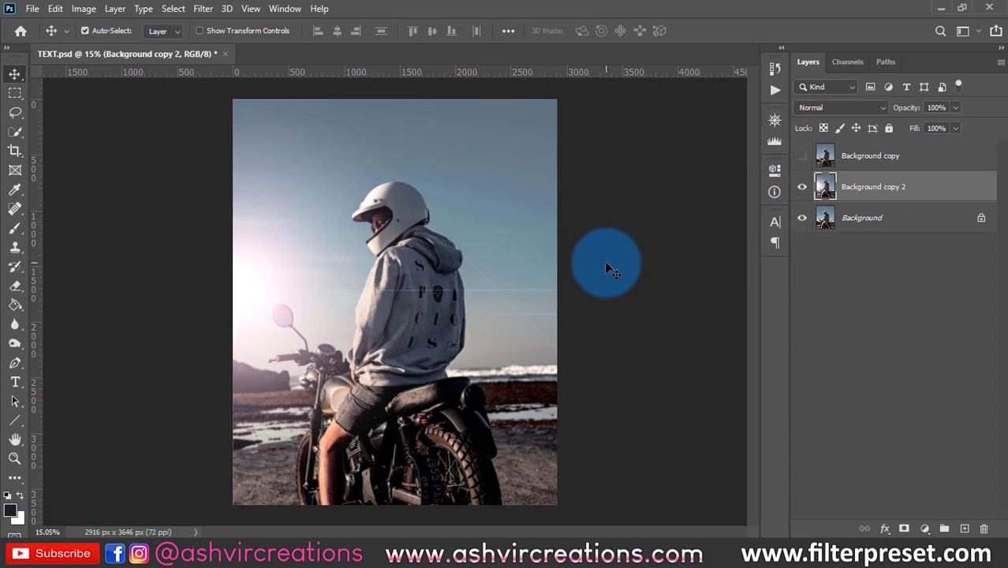
{"action": "left_click", "coordinate": [202, 9]}
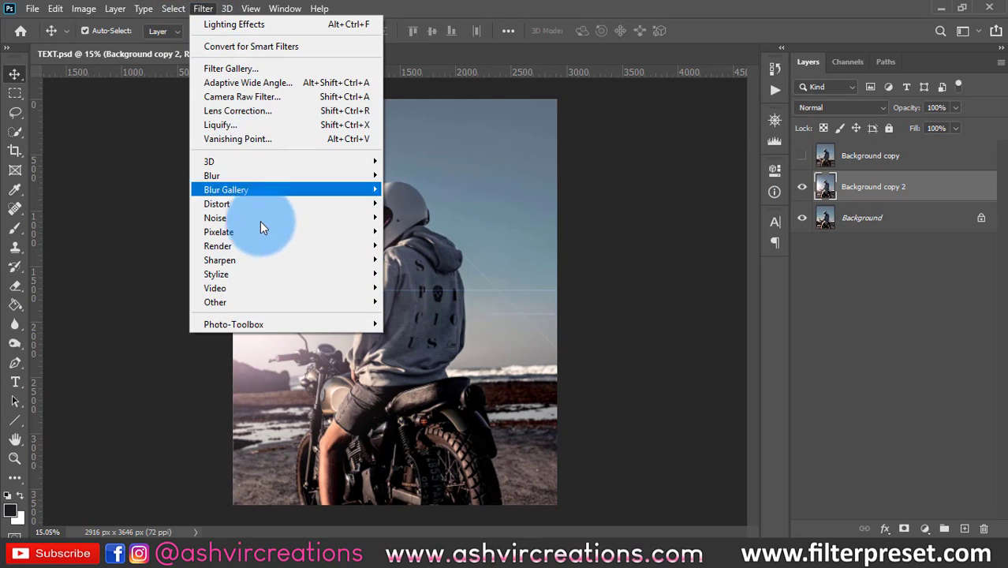
{"action": "left_click", "coordinate": [267, 251]}
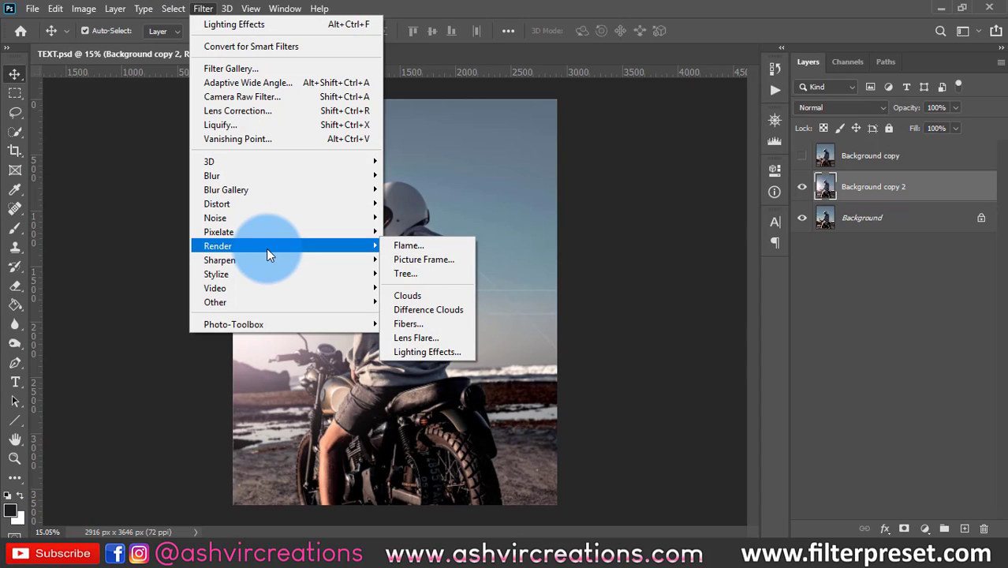
{"action": "mouse_move", "coordinate": [266, 259]}
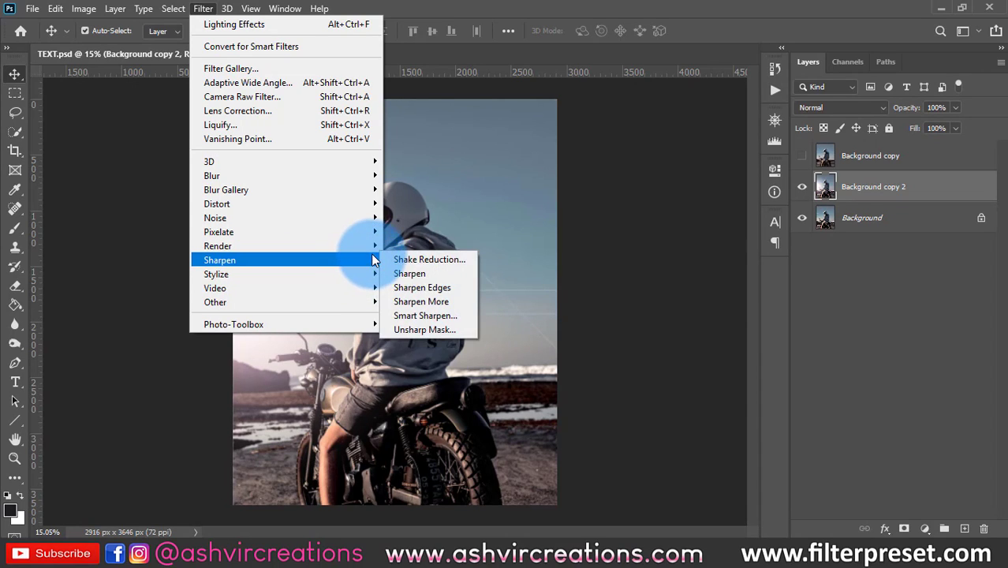
{"action": "mouse_move", "coordinate": [375, 250]}
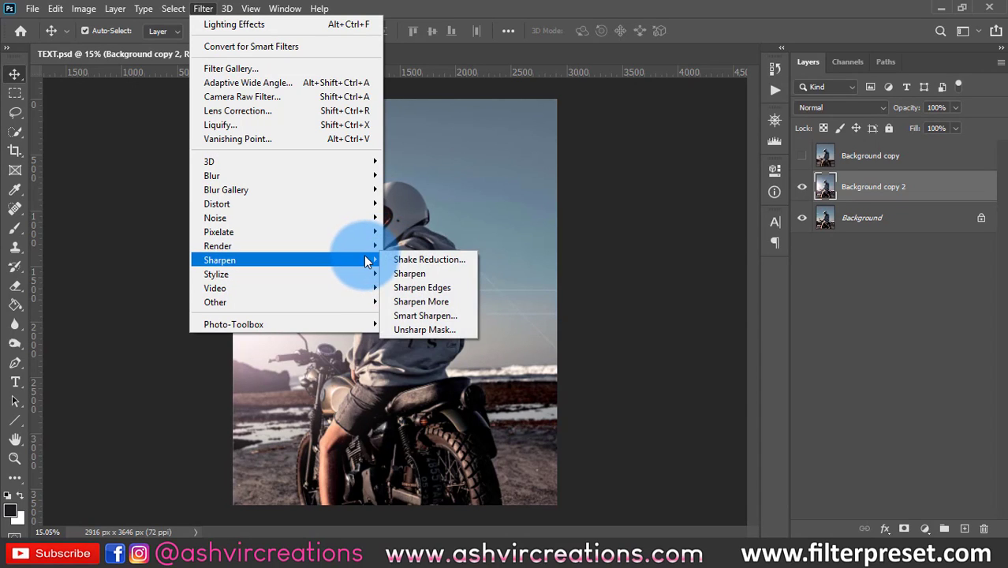
{"action": "left_click", "coordinate": [410, 274]}
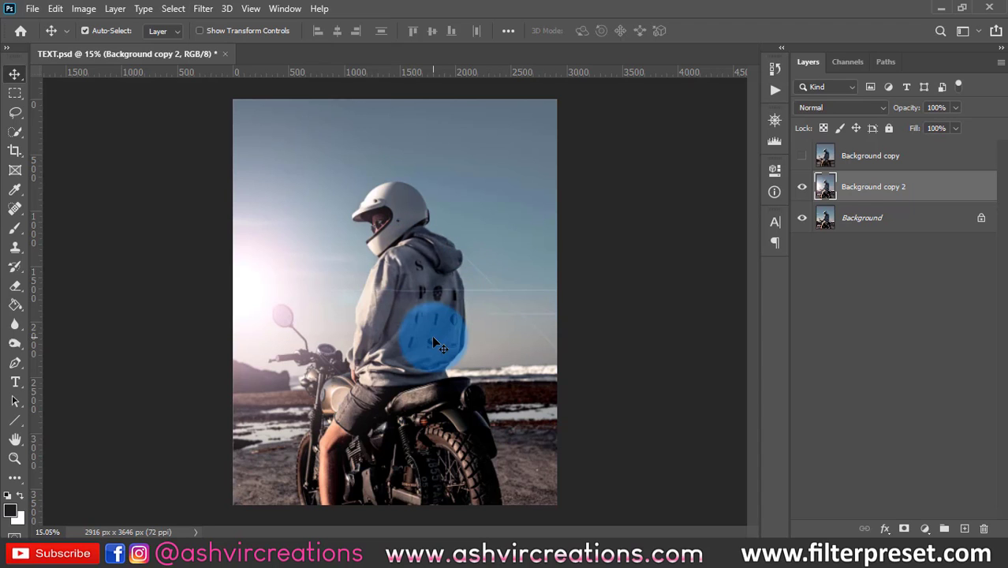
- Start Unsharp Mask on the Background copy 2 layer with an amount of 148% and a radius of 4.4 pixels
{"action": "scroll", "coordinate": [432, 336], "scroll_direction": "up", "scroll_amount": 5}
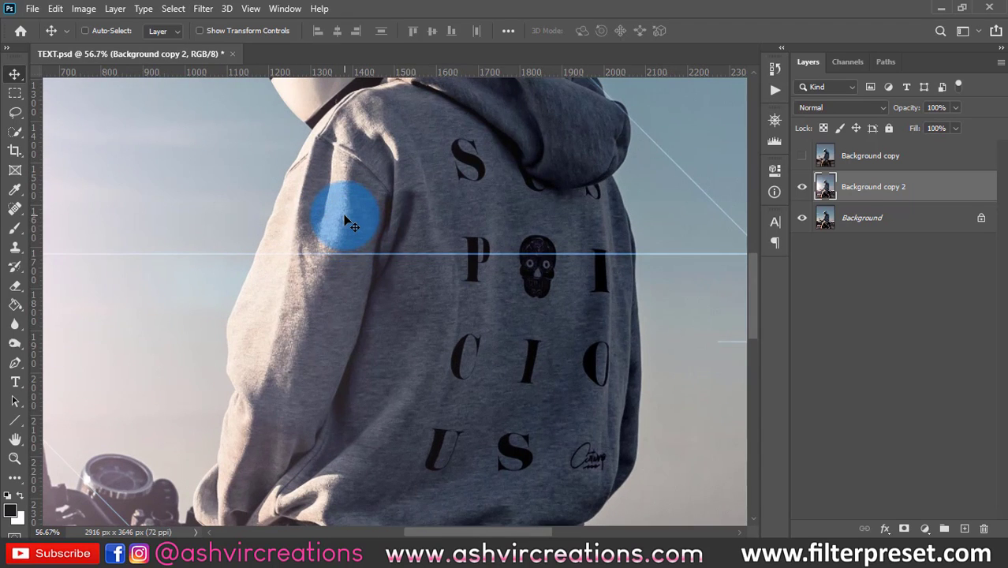
{"action": "left_click", "coordinate": [202, 8]}
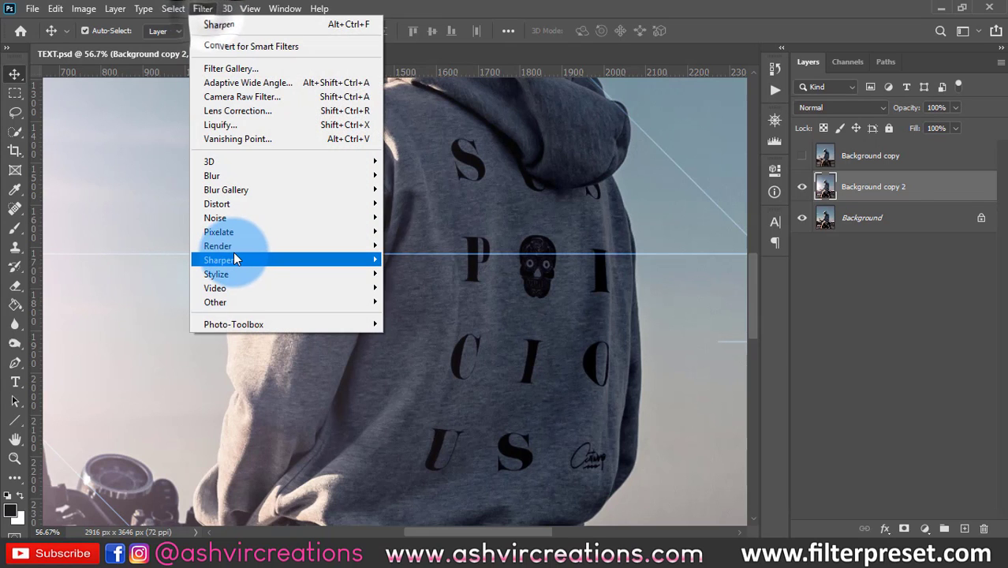
{"action": "mouse_move", "coordinate": [234, 260]}
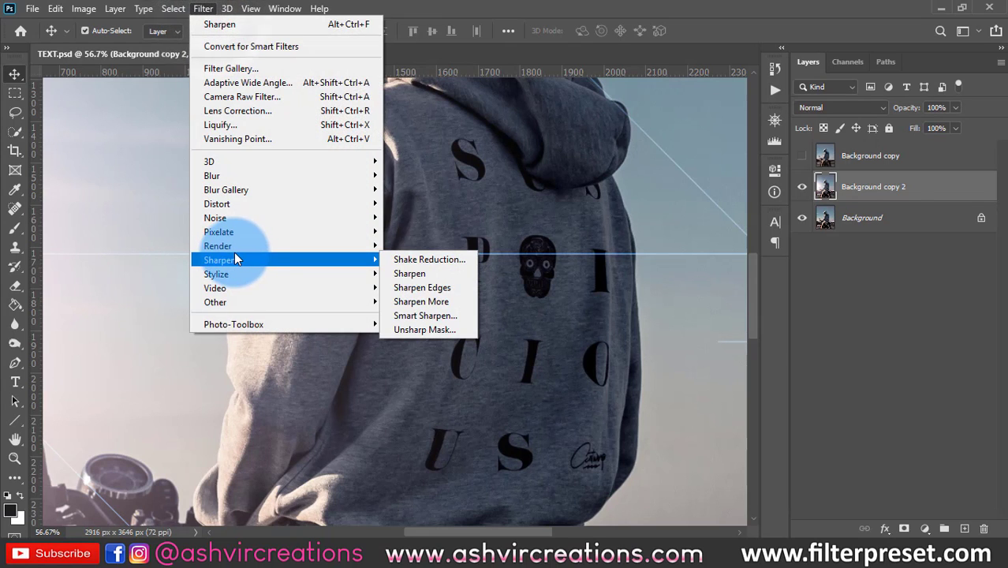
{"action": "left_click", "coordinate": [427, 329]}
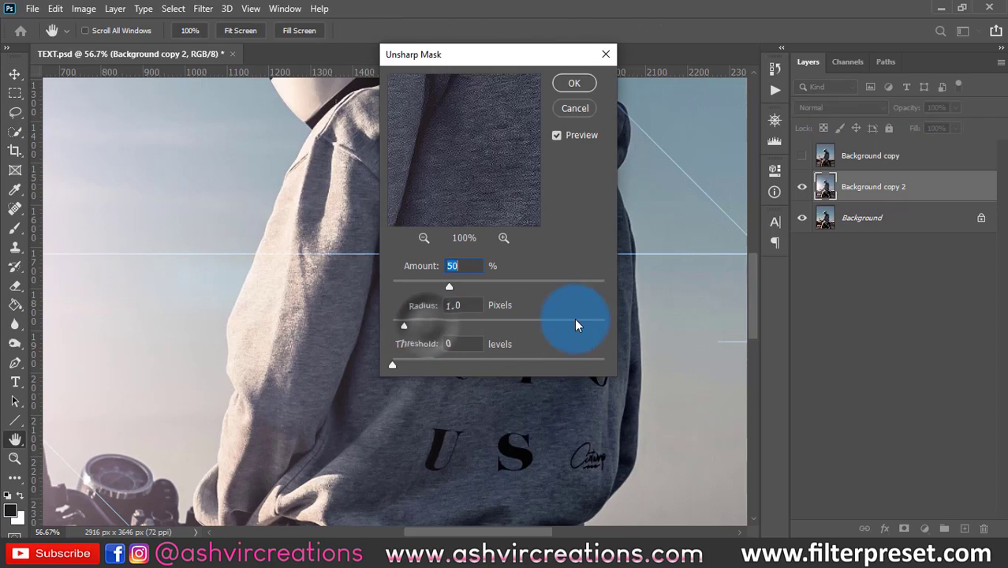
{"action": "left_click_drag", "start_coordinate": [479, 63], "coordinate": [802, 59]}
{"action": "left_click_drag", "start_coordinate": [785, 284], "coordinate": [857, 289]}
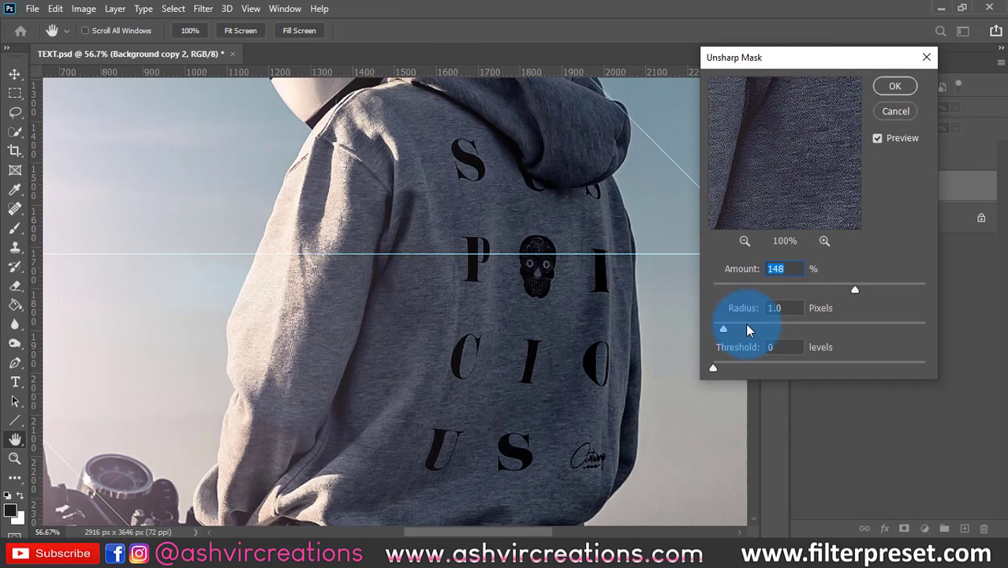
{"action": "left_click_drag", "start_coordinate": [723, 329], "coordinate": [764, 325]}
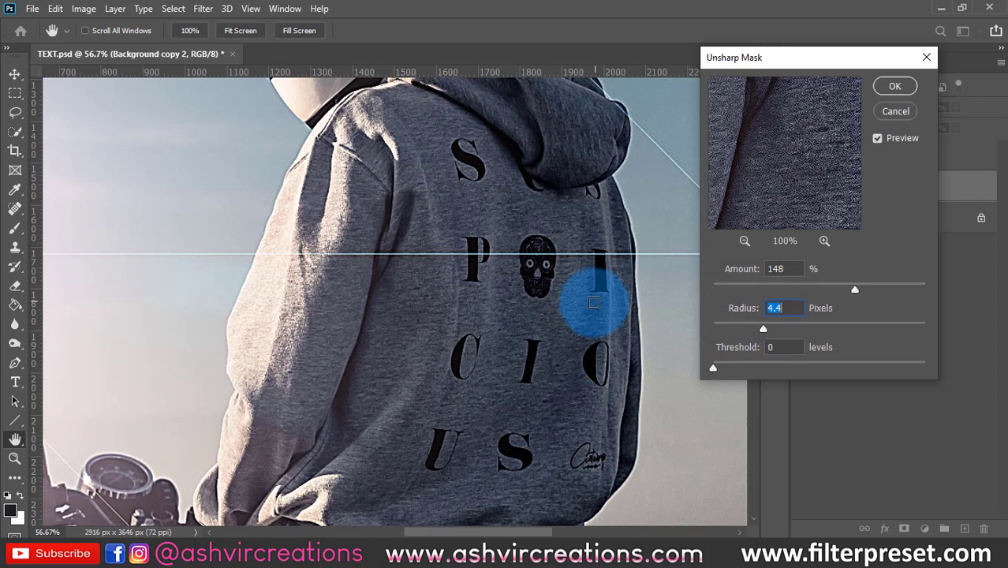
- Compare the rider and motorcycle with and without the Unsharp Mask preview at different magnifications
{"action": "key", "text": "ctrl+minus"}
{"action": "key", "text": "ctrl+minus"}
{"action": "key", "text": "ctrl+minus"}
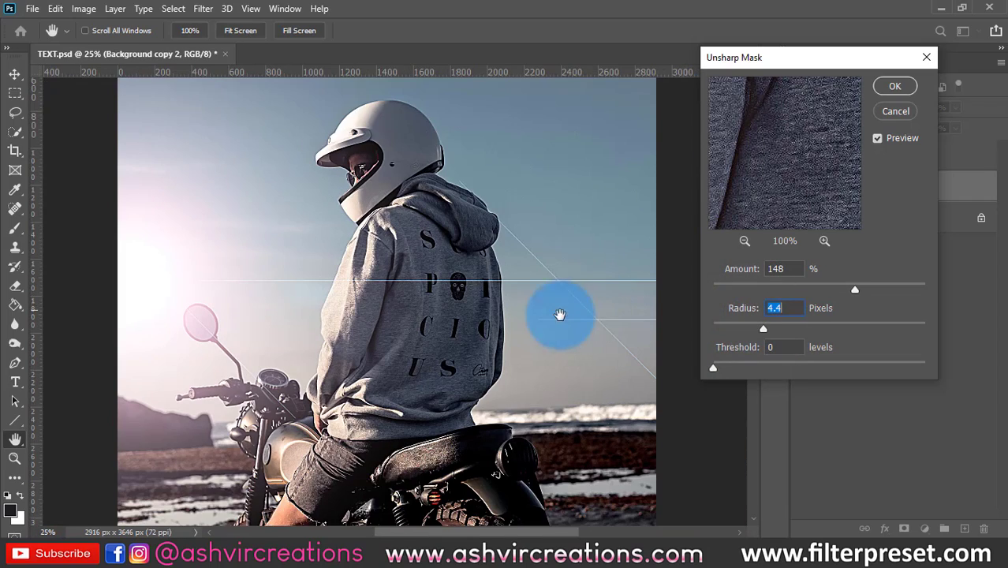
{"action": "scroll", "coordinate": [552, 299], "scroll_direction": "down", "scroll_amount": 5}
{"action": "left_click", "coordinate": [877, 139]}
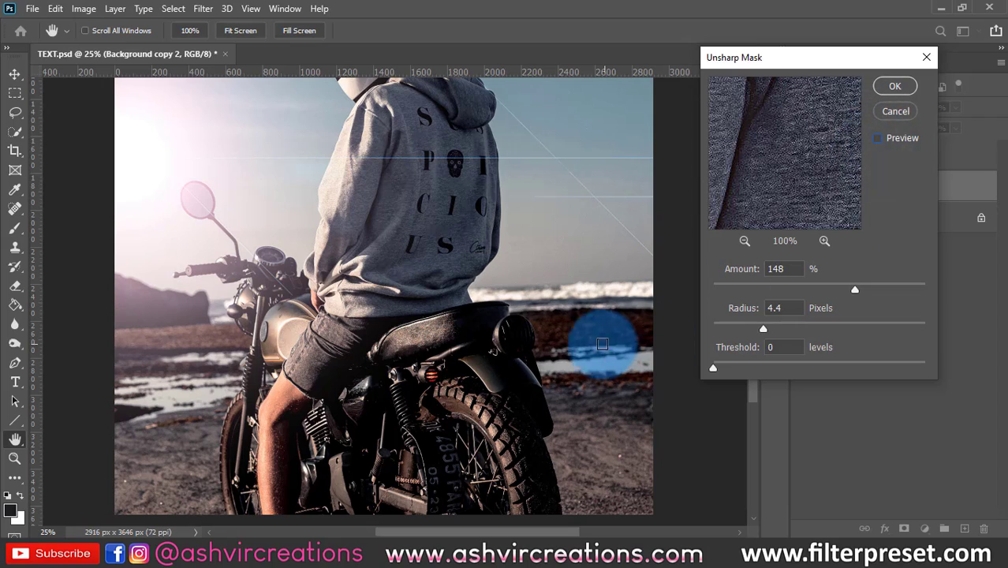
{"action": "left_click", "coordinate": [880, 140]}
{"action": "key", "text": "ctrl+plus"}
{"action": "left_click", "coordinate": [878, 139]}
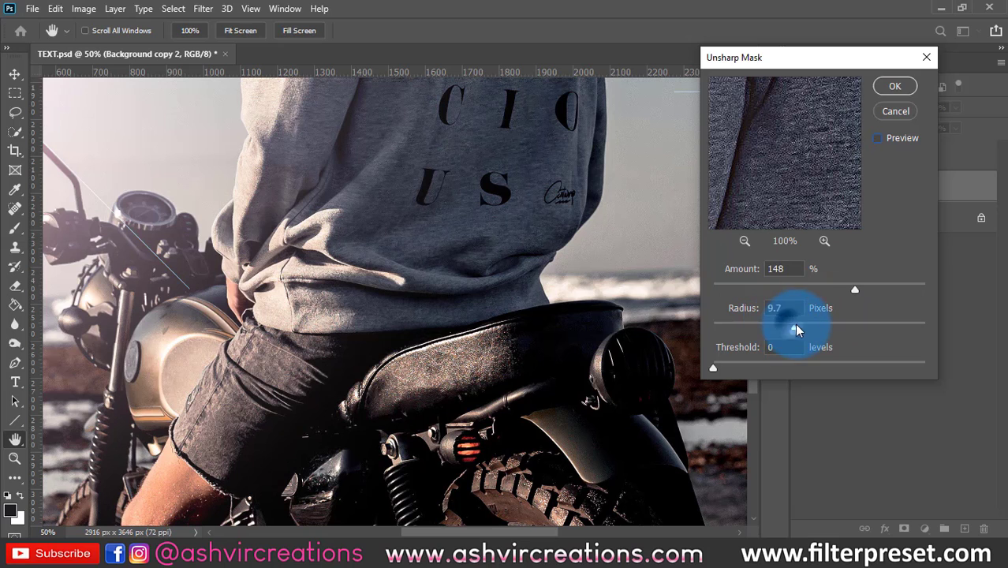
- Set the Unsharp Mask amount to 351% and the radius to 18 pixels, and apply the filter
{"action": "left_click_drag", "start_coordinate": [866, 298], "coordinate": [911, 283]}
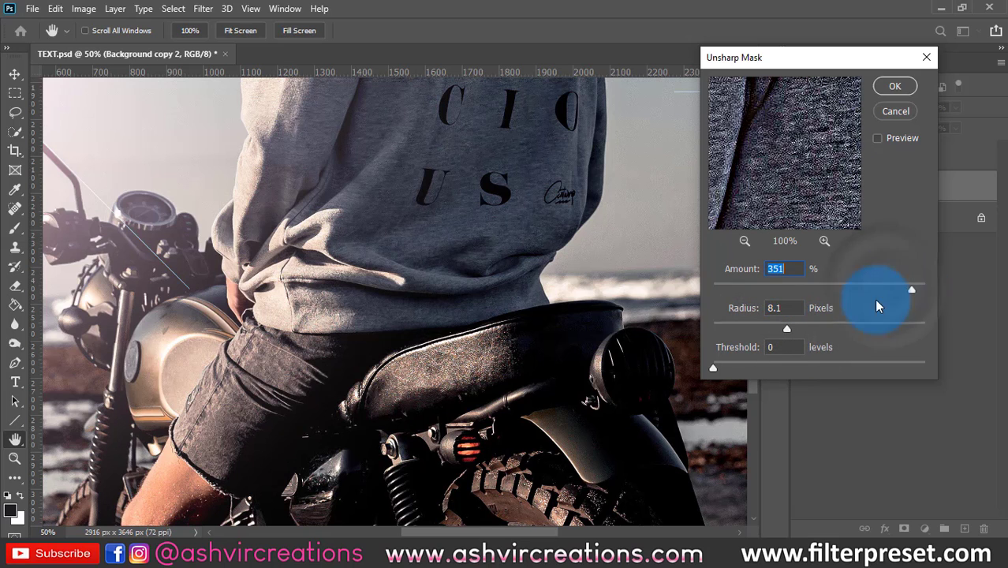
{"action": "left_click_drag", "start_coordinate": [797, 320], "coordinate": [804, 327]}
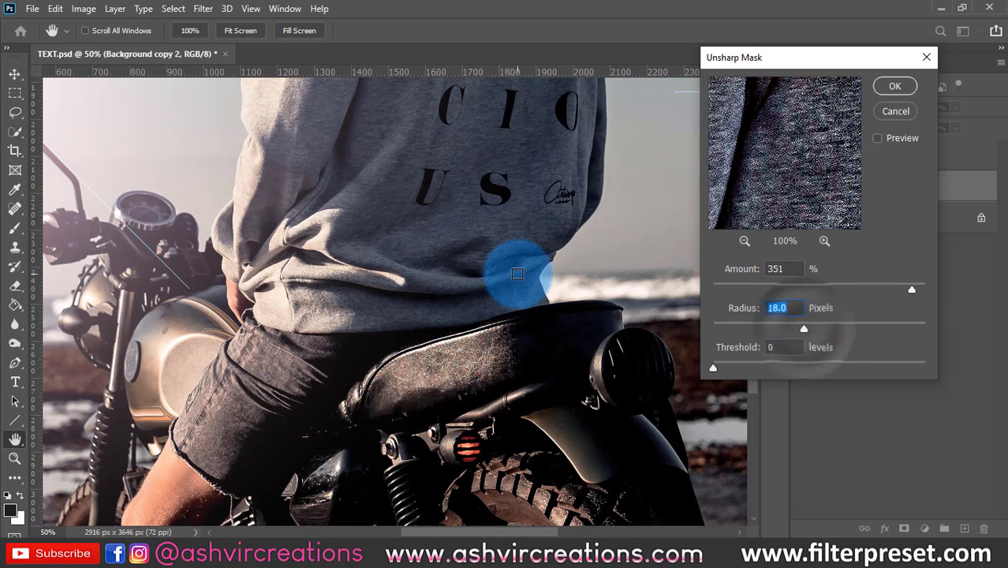
{"action": "left_click_drag", "start_coordinate": [522, 270], "coordinate": [552, 271]}
{"action": "left_click", "coordinate": [765, 153]}
{"action": "left_click", "coordinate": [895, 86]}
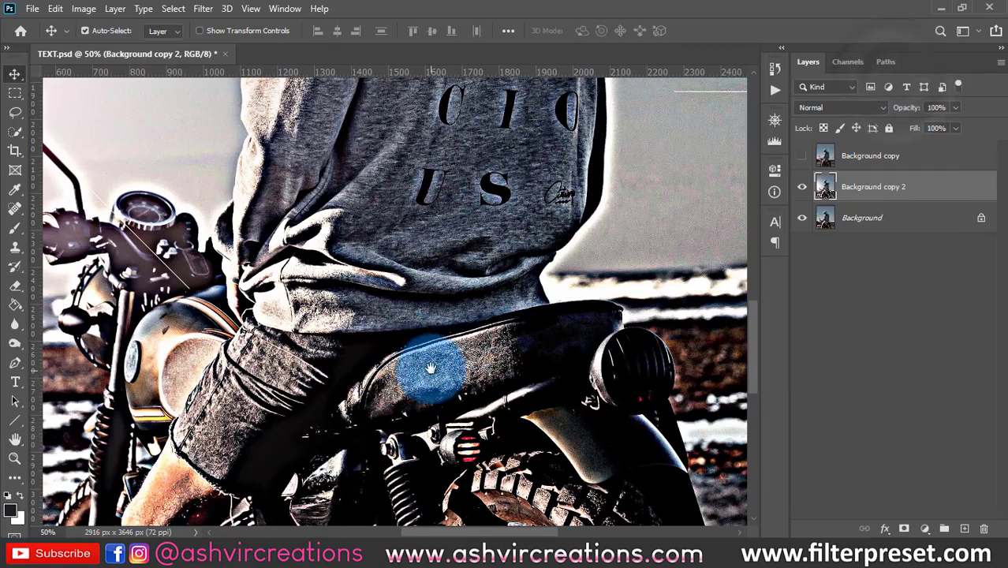
{"action": "left_click_drag", "start_coordinate": [430, 367], "coordinate": [467, 203]}
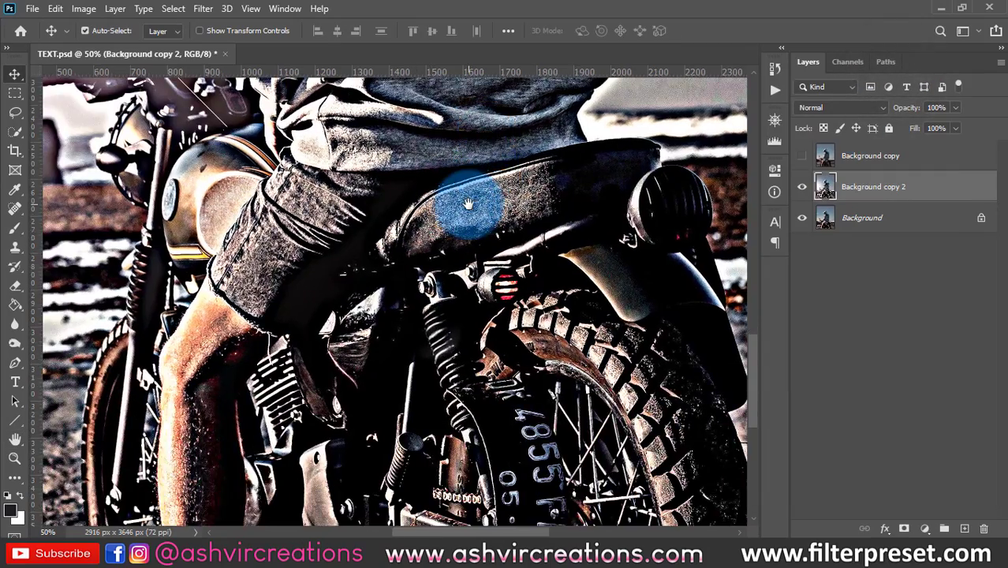
{"action": "scroll", "coordinate": [467, 203], "scroll_direction": "down", "scroll_amount": 4}
{"action": "scroll", "coordinate": [469, 206], "scroll_direction": "down", "scroll_amount": 2}
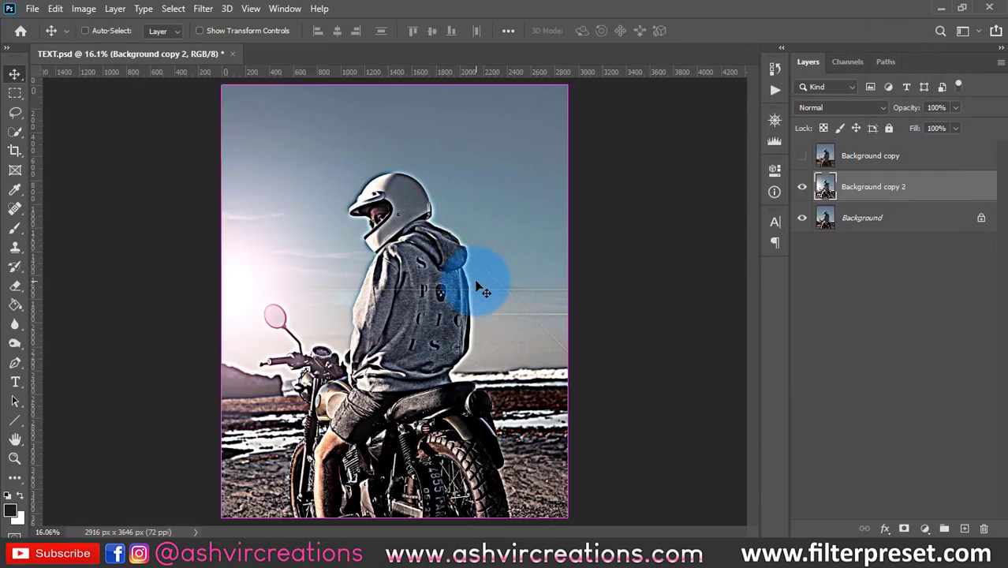
- Undo and redo the Unsharp Mask several times to compare the image, and leave the filter undone
{"action": "key", "text": "ctrl+z"}
{"action": "key", "text": "ctrl+shift+z"}
{"action": "key", "text": "ctrl+z"}
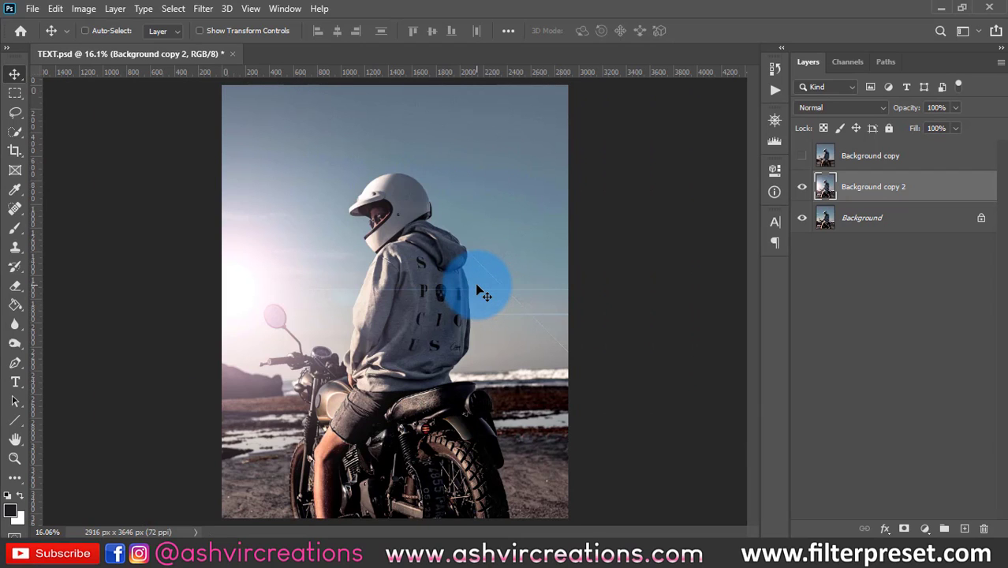
{"action": "key", "text": "ctrl+shift+z"}
{"action": "key", "text": "ctrl+z"}
{"action": "key", "text": "ctrl+shift+z"}
{"action": "key", "text": "ctrl+z"}
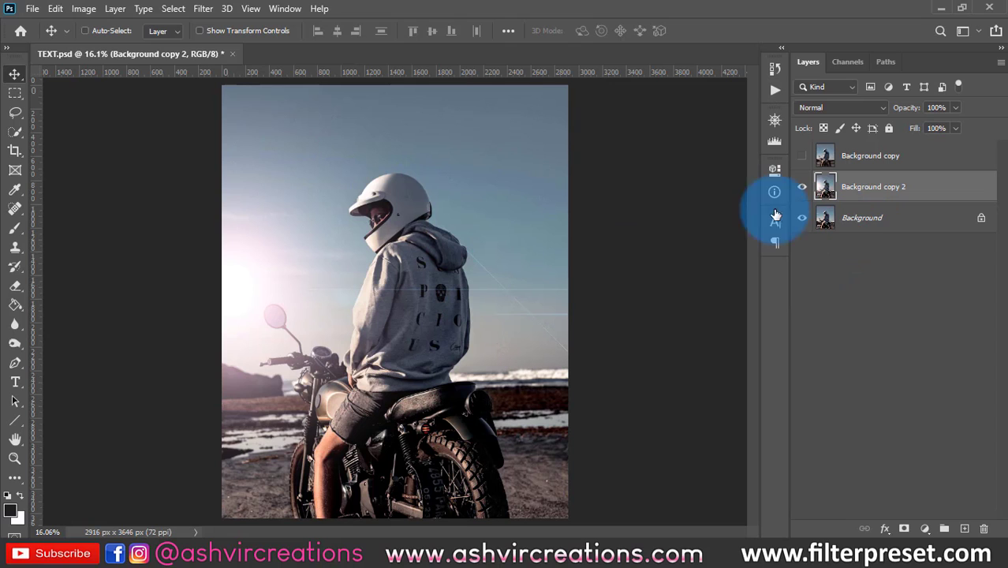
- Apply the Oil Paint filter to the Background copy 2 layer with stylization 4.5 and cleanliness 3.8
{"action": "left_click", "coordinate": [202, 9]}
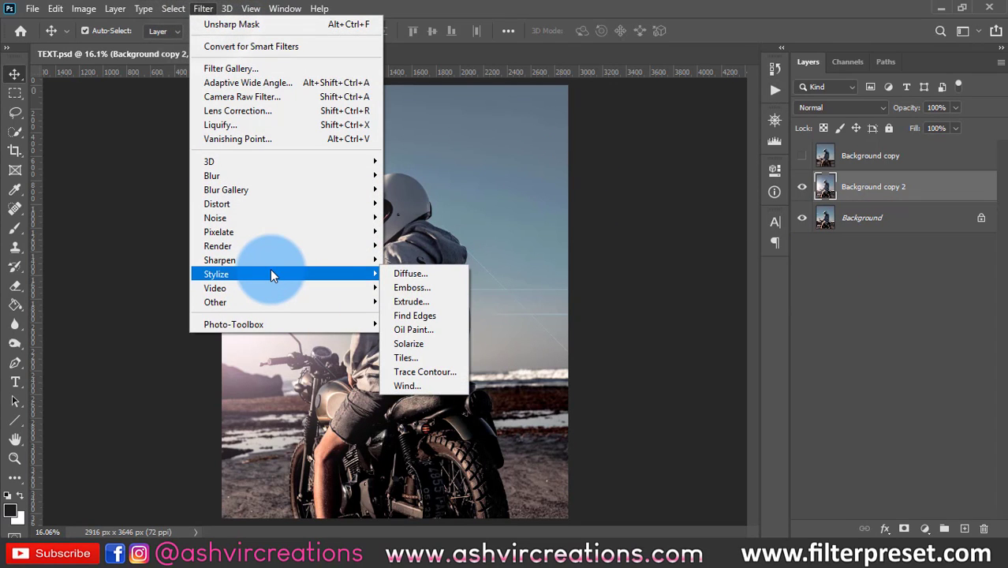
{"action": "mouse_move", "coordinate": [371, 260]}
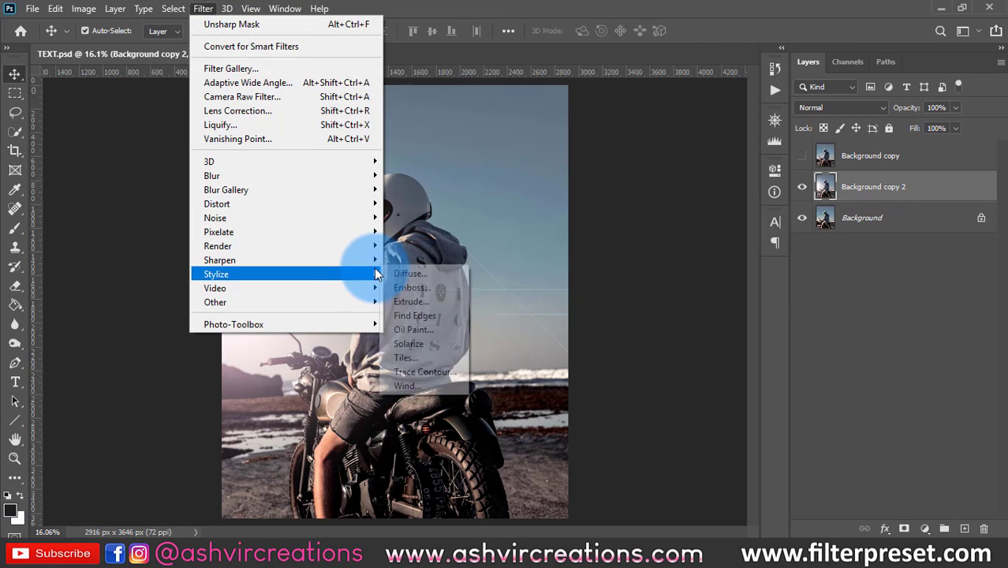
{"action": "left_click", "coordinate": [428, 333]}
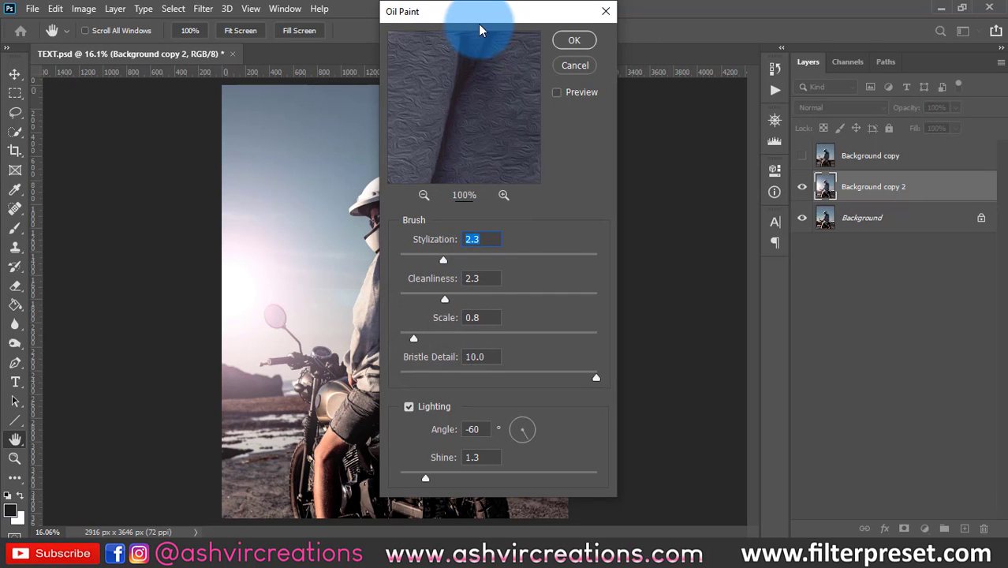
{"action": "left_click_drag", "start_coordinate": [494, 12], "coordinate": [723, 37]}
{"action": "left_click_drag", "start_coordinate": [689, 111], "coordinate": [705, 188]}
{"action": "left_click_drag", "start_coordinate": [708, 94], "coordinate": [681, 169]}
{"action": "left_click_drag", "start_coordinate": [673, 284], "coordinate": [717, 286]}
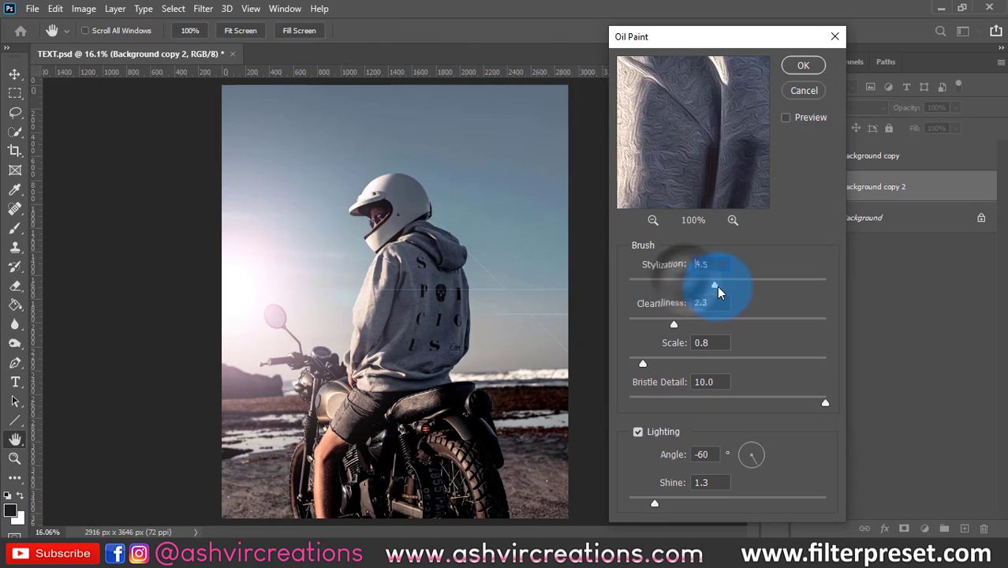
{"action": "left_click", "coordinate": [686, 325]}
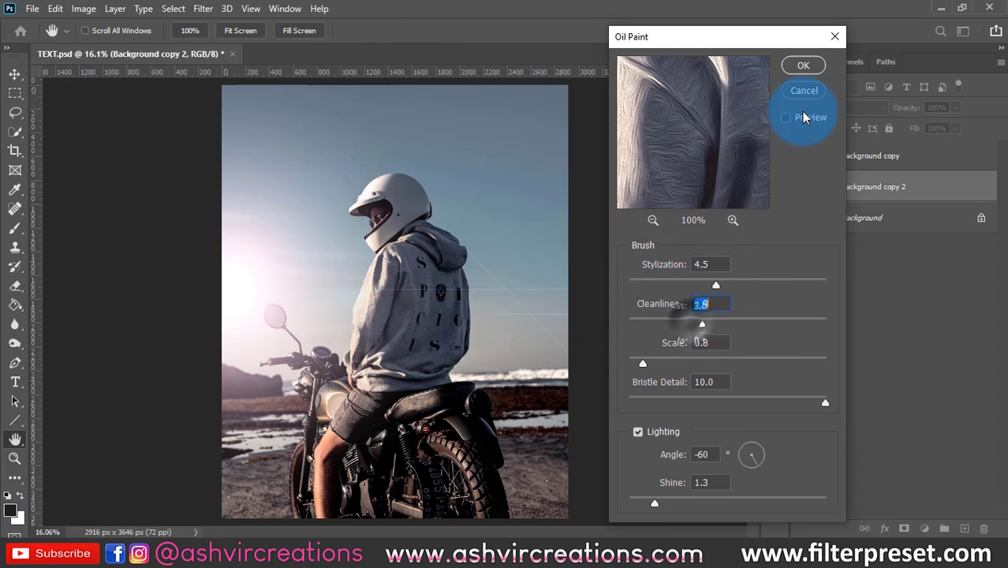
{"action": "left_click", "coordinate": [803, 66]}
{"action": "key", "text": "v"}
- Switch to the "creative portraits - 1" folder in File Explorer and browse its photos for a suitable portrait
{"action": "left_click", "coordinate": [365, 482]}
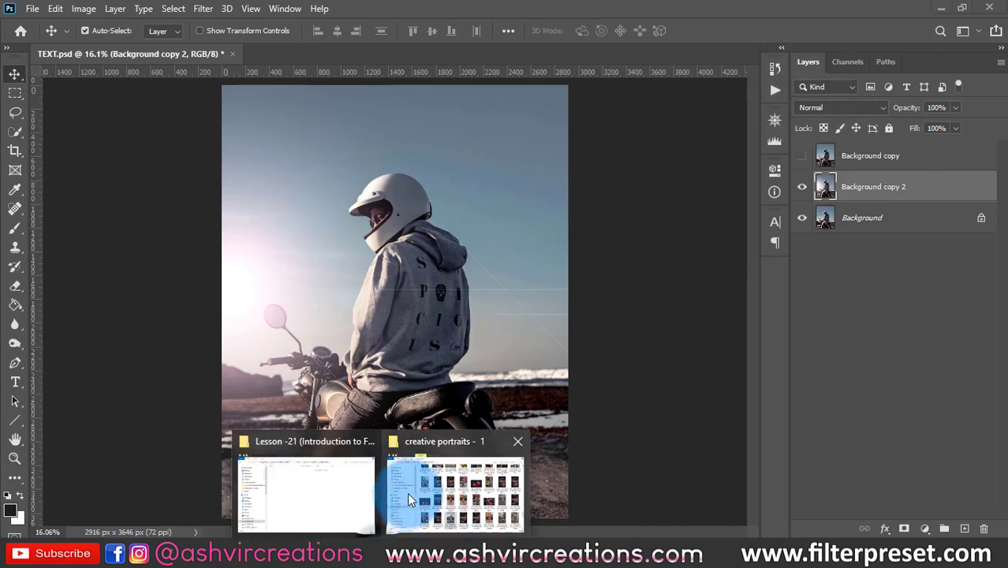
{"action": "left_click", "coordinate": [451, 489]}
{"action": "left_click", "coordinate": [614, 202]}
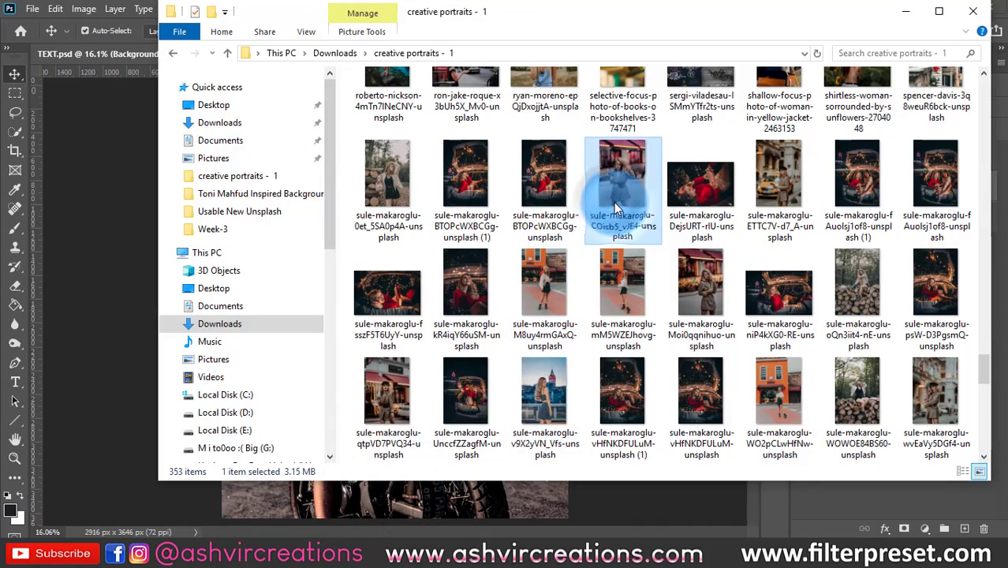
{"action": "scroll", "coordinate": [614, 202], "scroll_direction": "down", "scroll_amount": 2}
{"action": "left_click", "coordinate": [815, 305]}
{"action": "scroll", "coordinate": [814, 303], "scroll_direction": "down", "scroll_amount": 2}
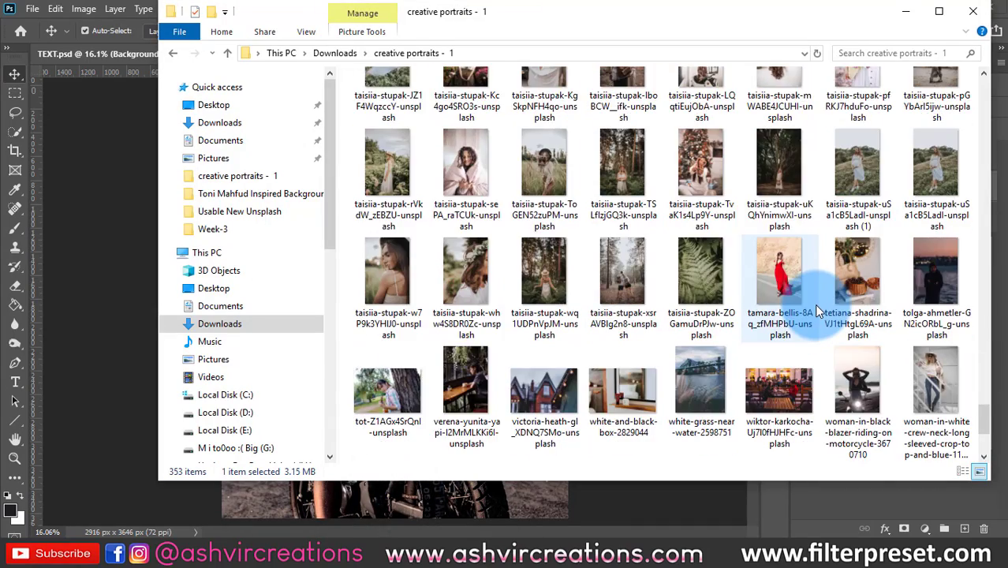
{"action": "scroll", "coordinate": [814, 303], "scroll_direction": "up", "scroll_amount": 10}
{"action": "left_click", "coordinate": [844, 233]}
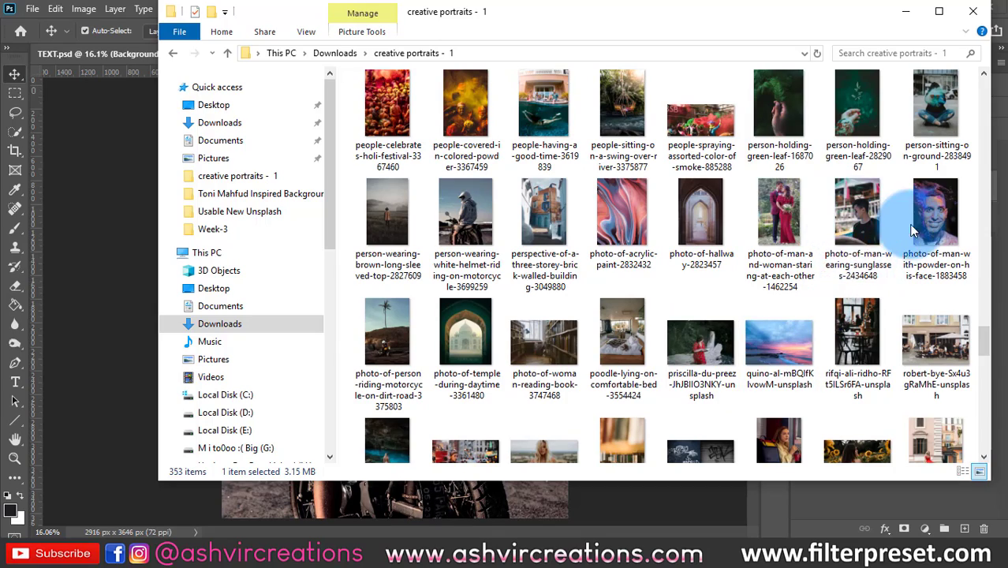
{"action": "left_click", "coordinate": [506, 240]}
{"action": "scroll", "coordinate": [482, 231], "scroll_direction": "up", "scroll_amount": 10}
{"action": "left_click", "coordinate": [481, 231]}
{"action": "scroll", "coordinate": [481, 231], "scroll_direction": "up", "scroll_amount": 5}
{"action": "left_click", "coordinate": [482, 231]}
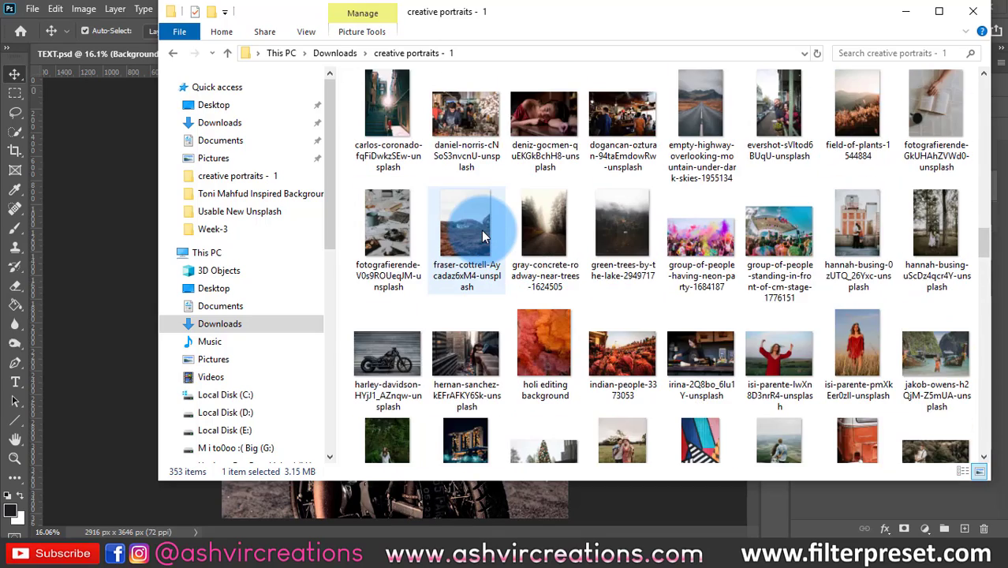
{"action": "scroll", "coordinate": [481, 231], "scroll_direction": "down", "scroll_amount": 4}
{"action": "left_click", "coordinate": [481, 230]}
{"action": "left_click", "coordinate": [798, 289]}
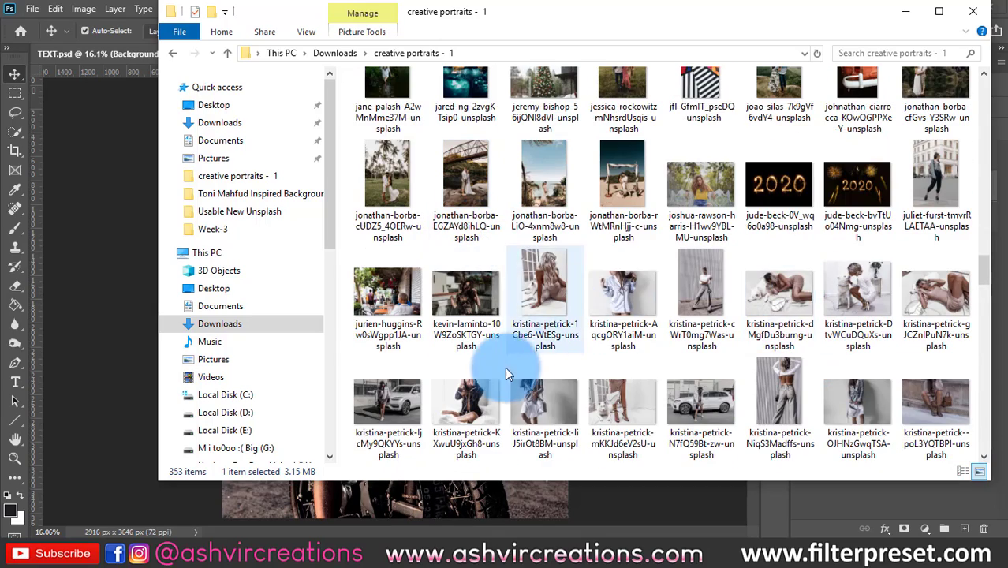
- Preview the photos of the woman in dark pyjamas and the woman in a yellow T-shirt, closing each preview
{"action": "double_click", "coordinate": [465, 403]}
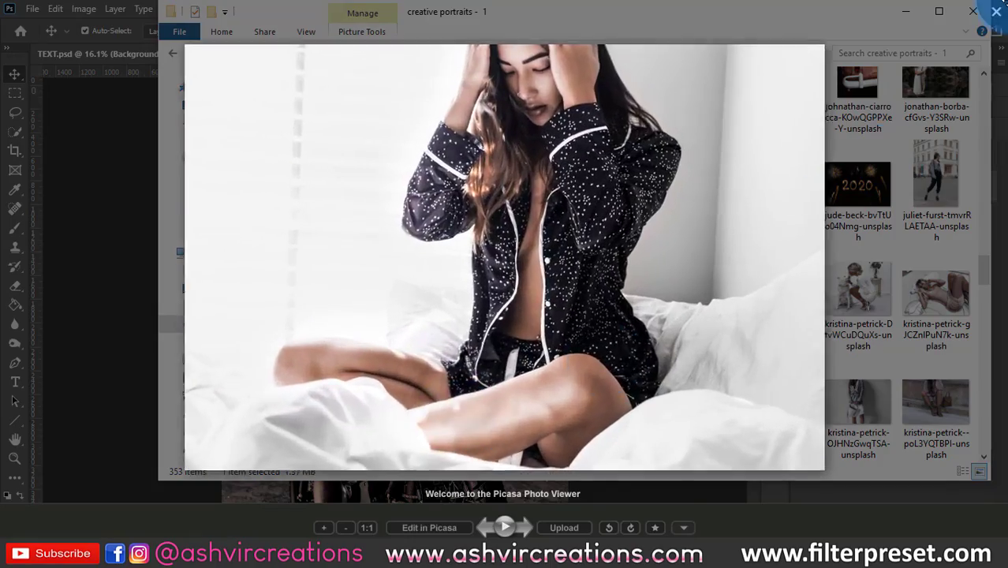
{"action": "left_click", "coordinate": [997, 12]}
{"action": "left_click", "coordinate": [812, 30]}
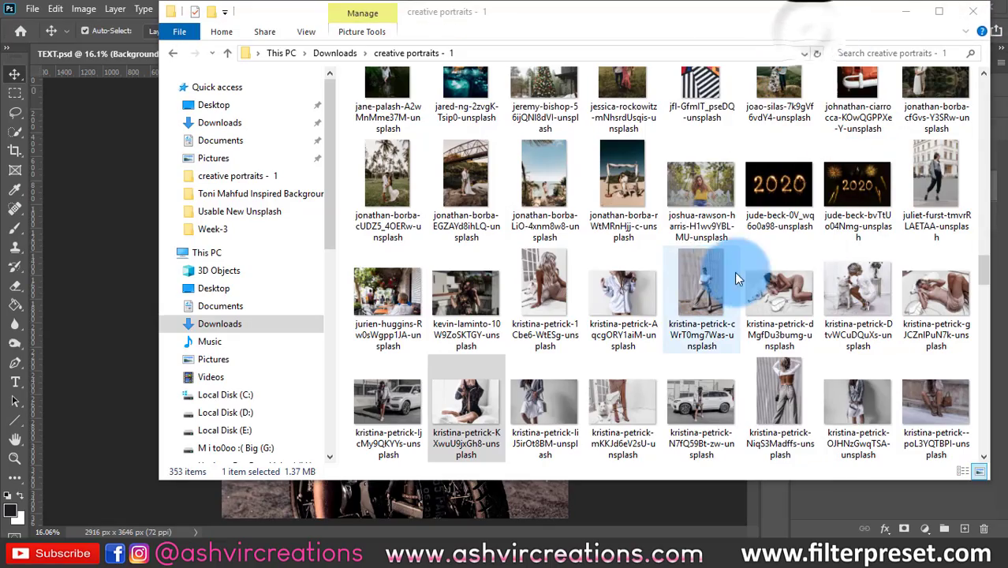
{"action": "double_click", "coordinate": [704, 194]}
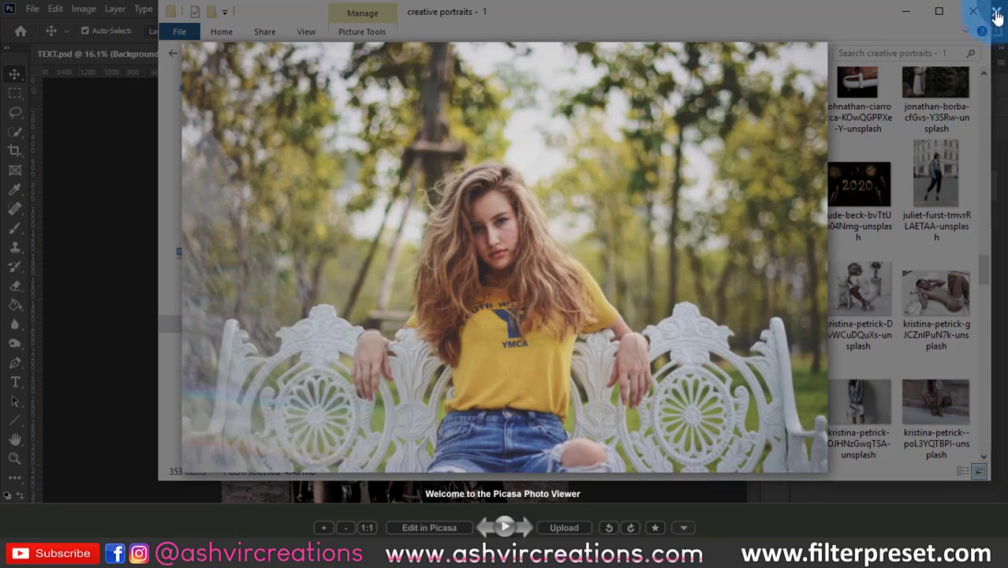
{"action": "scroll", "coordinate": [556, 213], "scroll_direction": "up", "scroll_amount": 3}
{"action": "left_click", "coordinate": [996, 11]}
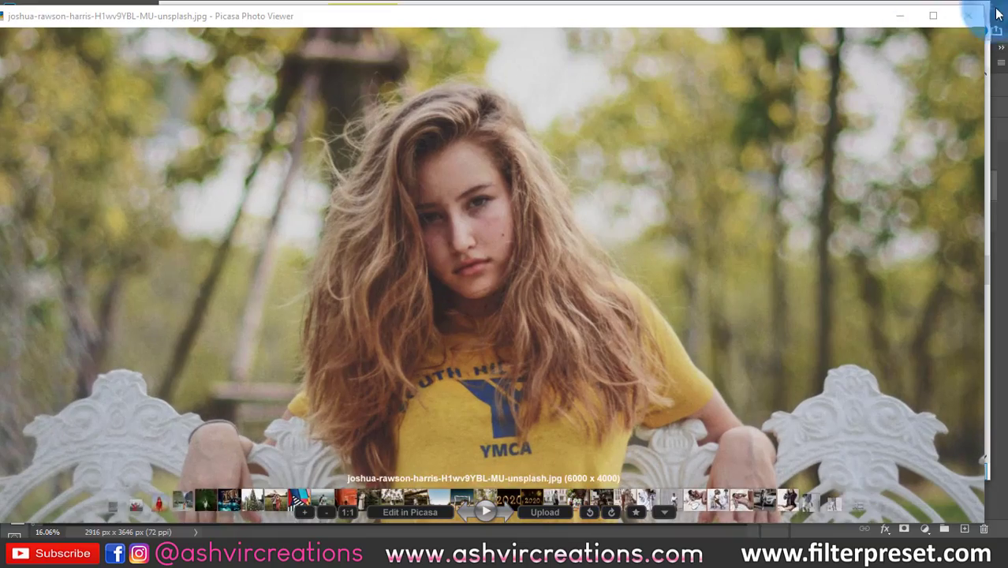
{"action": "left_click", "coordinate": [971, 15]}
- Preview the photo of the woman in a grey hat and blue top, and open it in Photoshop
{"action": "scroll", "coordinate": [442, 204], "scroll_direction": "down", "scroll_amount": 5}
{"action": "scroll", "coordinate": [442, 206], "scroll_direction": "down", "scroll_amount": 2}
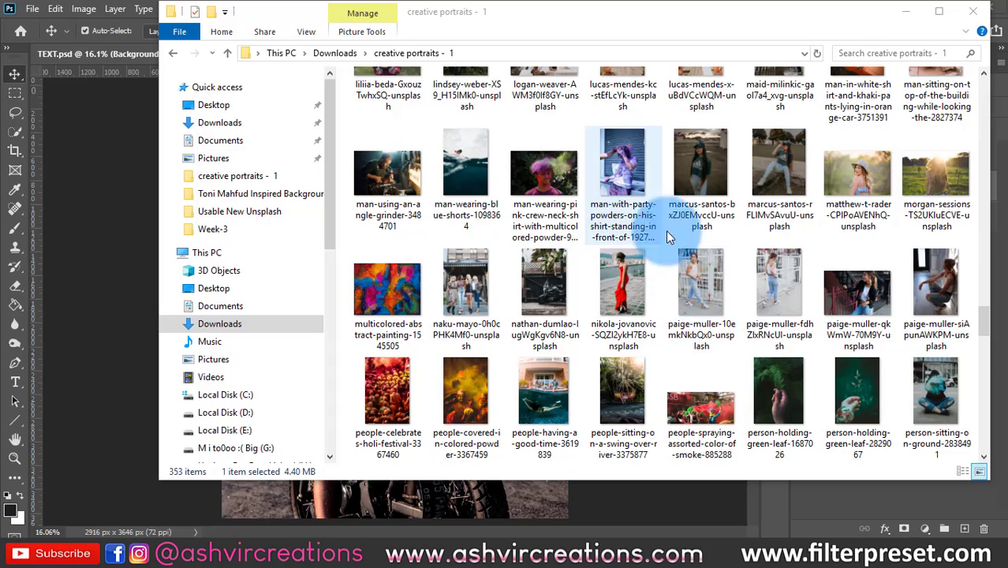
{"action": "double_click", "coordinate": [837, 188]}
{"action": "left_click", "coordinate": [998, 14]}
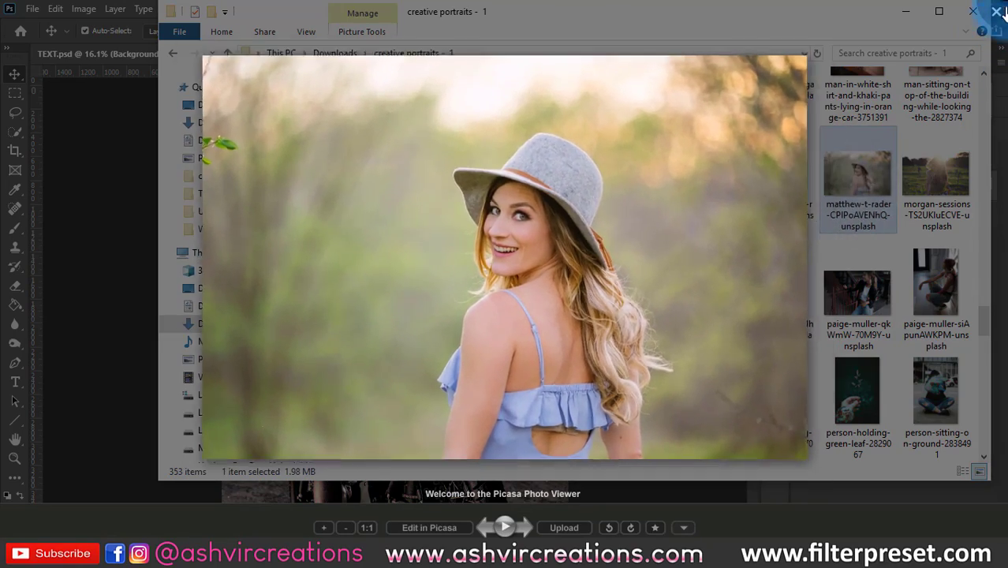
{"action": "left_click", "coordinate": [857, 173]}
{"action": "right_click", "coordinate": [856, 173]}
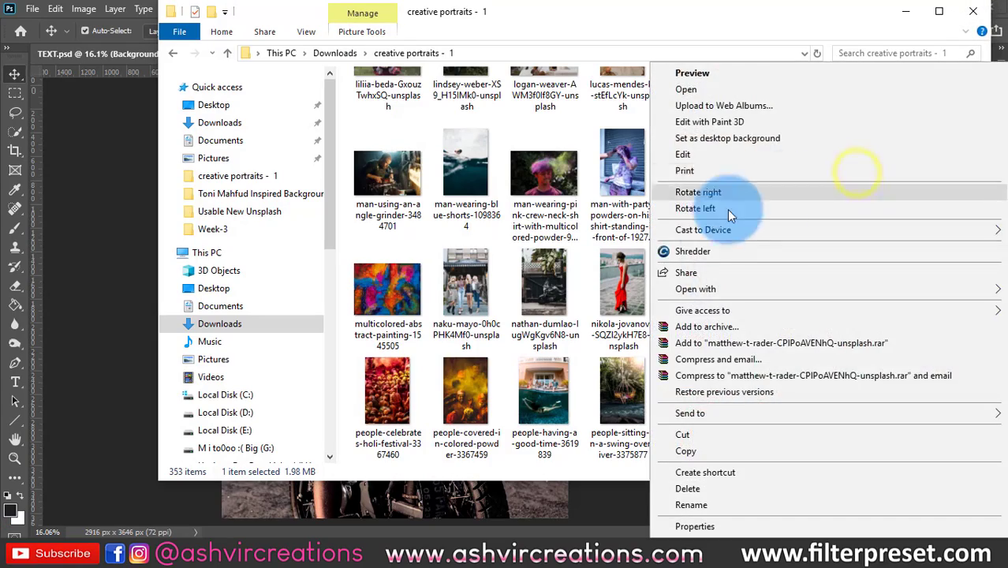
{"action": "left_click", "coordinate": [596, 290]}
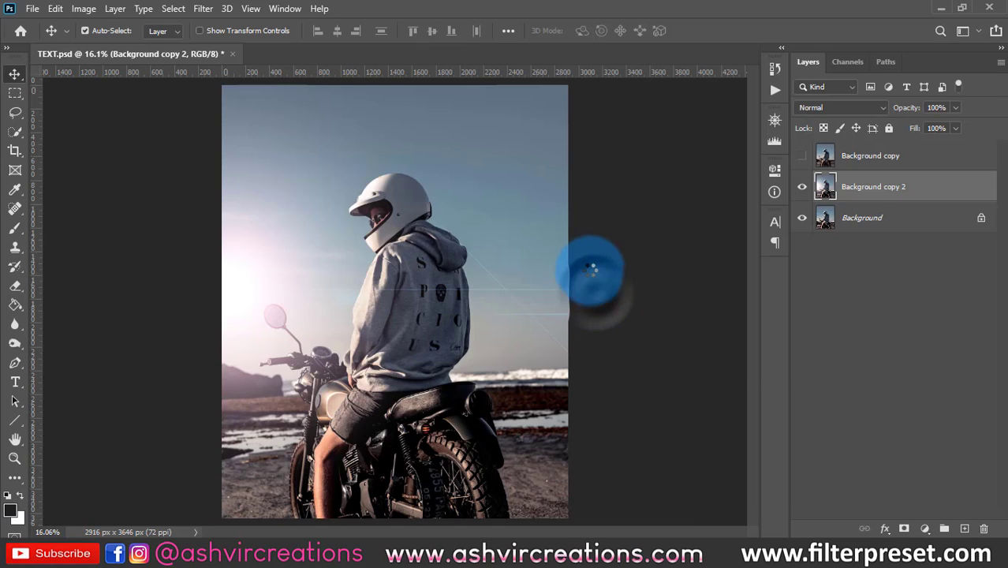
- Duplicate the portrait's Background layer and open the Oil Paint filter on the copy
{"action": "scroll", "coordinate": [499, 390], "scroll_direction": "up", "scroll_amount": 4}
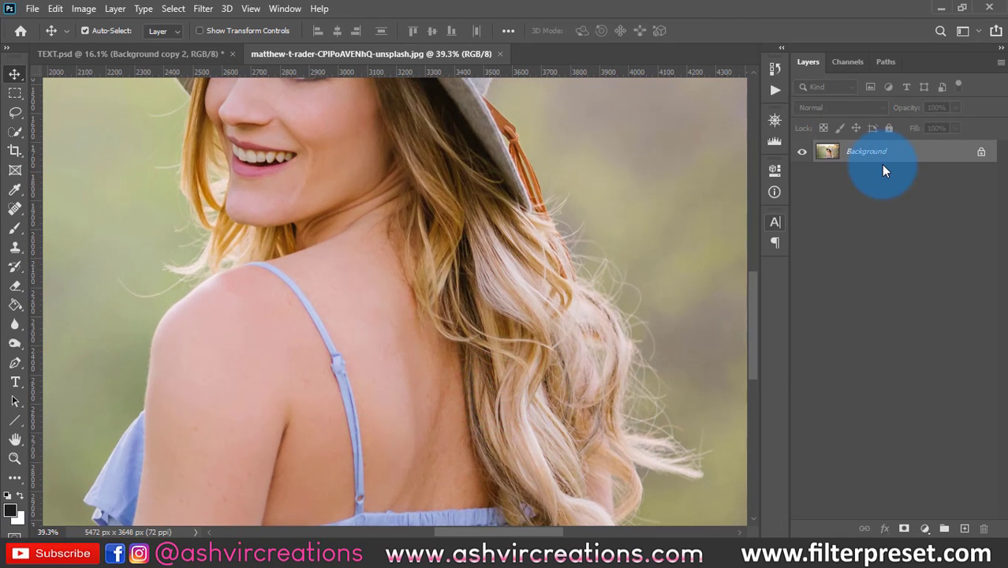
{"action": "key", "text": "ctrl+j"}
{"action": "left_click", "coordinate": [202, 9]}
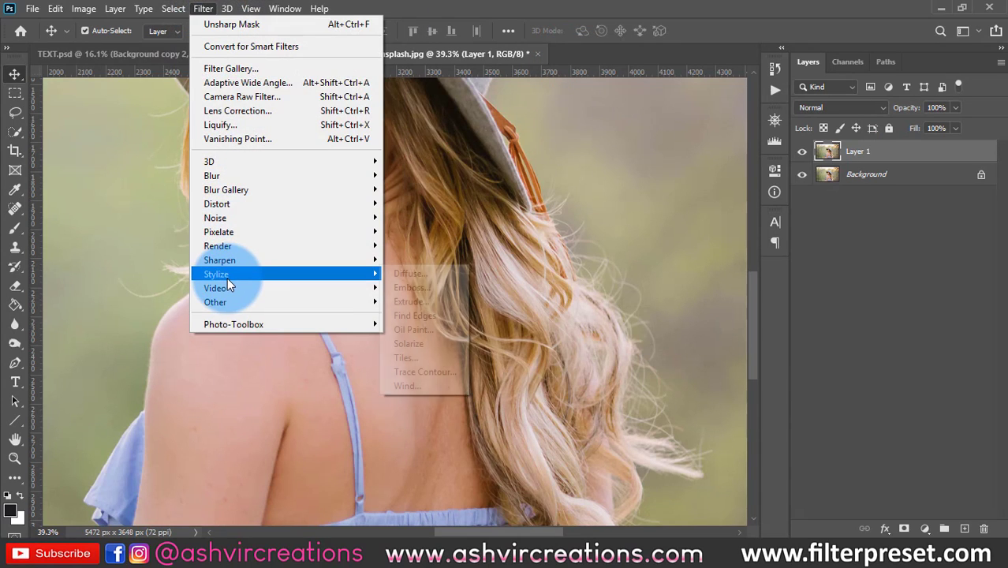
{"action": "mouse_move", "coordinate": [227, 278]}
{"action": "left_click", "coordinate": [476, 329]}
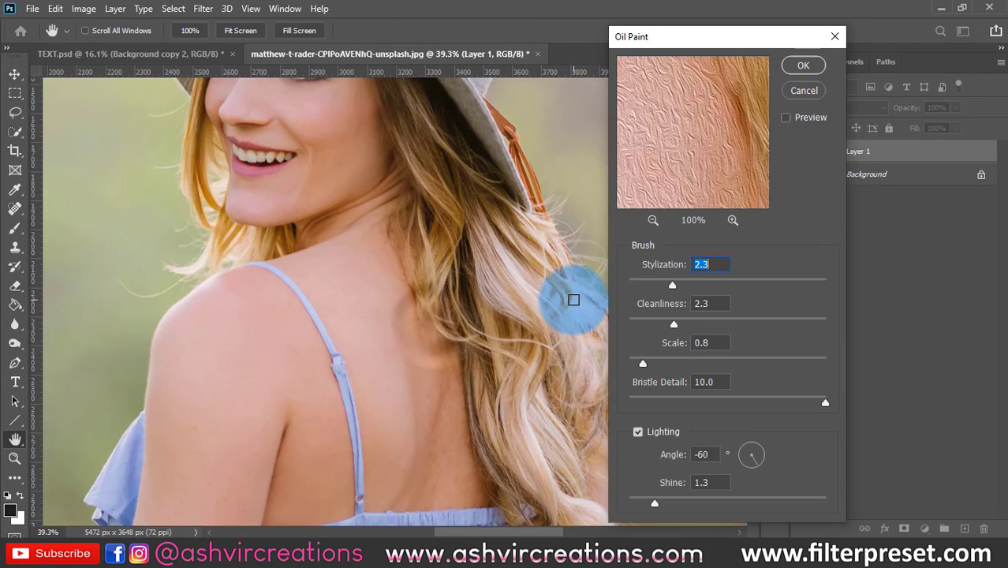
- Apply Oil Paint to Layer 1 with stylization 6.5, cleanliness 3.3, scale 5.6 and a higher shine
{"action": "left_click_drag", "start_coordinate": [705, 285], "coordinate": [713, 277]}
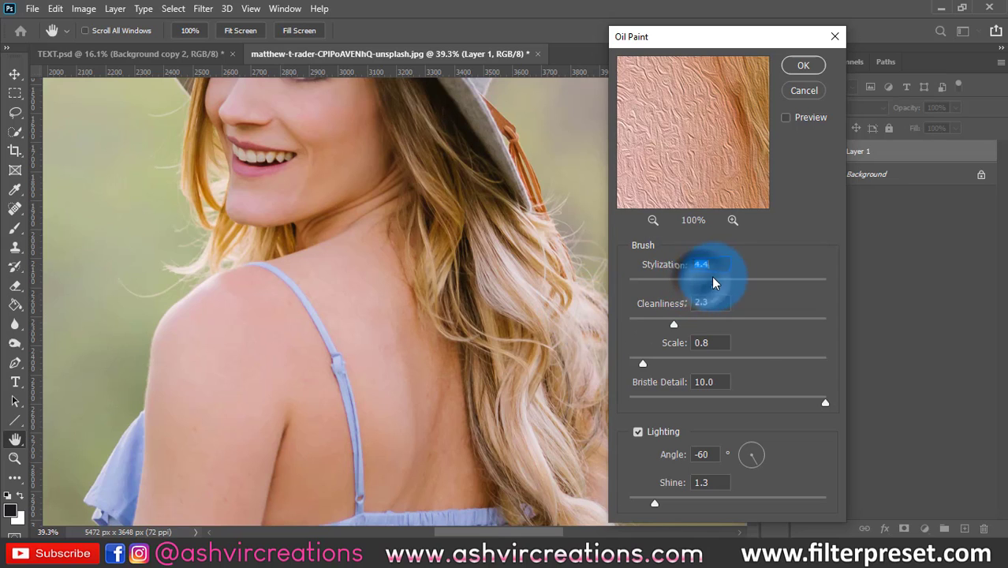
{"action": "left_click_drag", "start_coordinate": [675, 324], "coordinate": [694, 320]}
{"action": "left_click", "coordinate": [680, 189]}
{"action": "left_click_drag", "start_coordinate": [680, 189], "coordinate": [713, 119]}
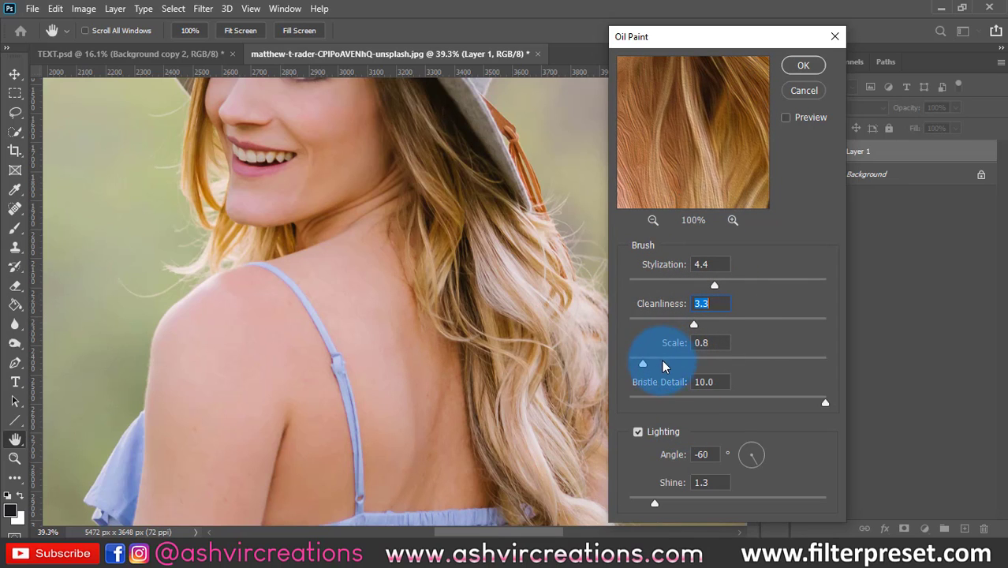
{"action": "left_click_drag", "start_coordinate": [663, 360], "coordinate": [739, 364]}
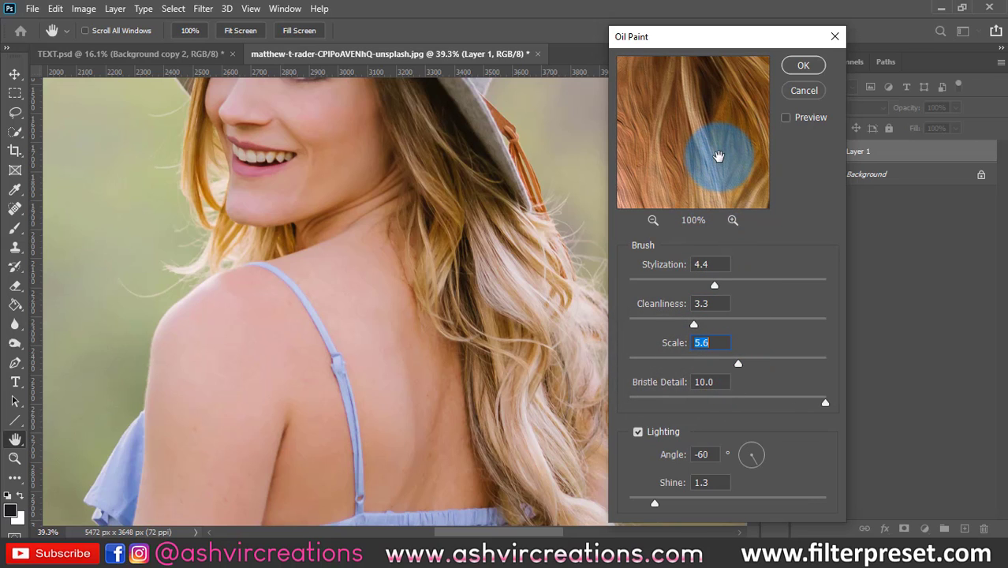
{"action": "left_click_drag", "start_coordinate": [716, 288], "coordinate": [756, 288]}
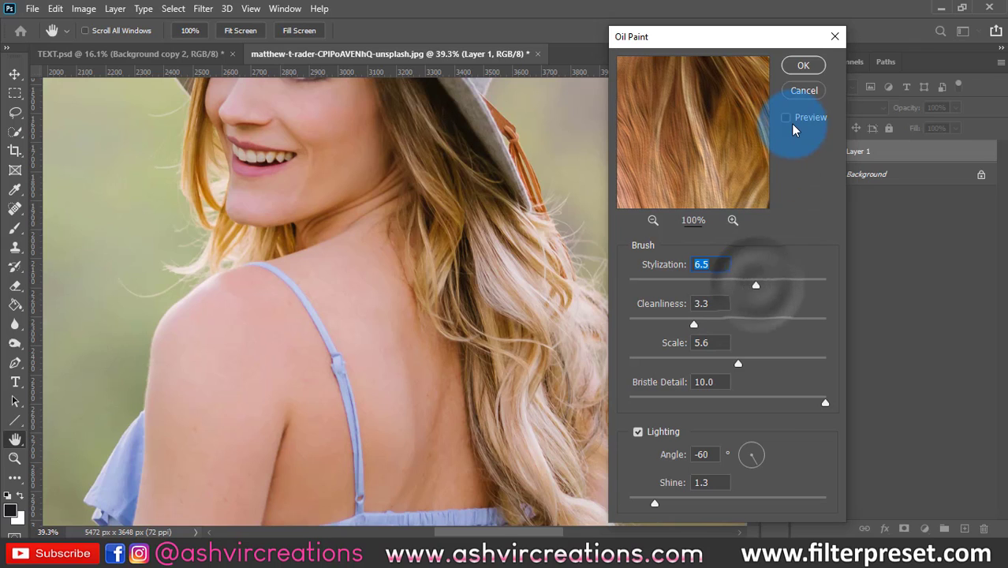
{"action": "left_click_drag", "start_coordinate": [674, 502], "coordinate": [691, 502]}
{"action": "left_click", "coordinate": [803, 66]}
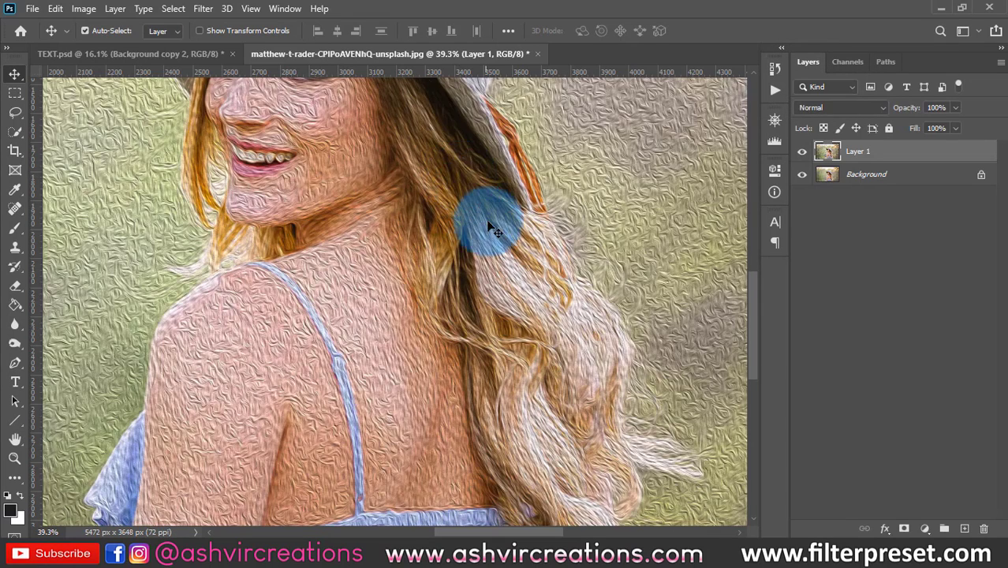
- Examine the oil paint texture on the woman's face, hair and background, both up close and across the whole portrait
{"action": "mouse_move", "coordinate": [533, 261]}
{"action": "left_mouse_down"}
{"action": "mouse_move", "coordinate": [500, 180]}
{"action": "mouse_move", "coordinate": [507, 187]}
{"action": "left_mouse_up"}
{"action": "scroll", "coordinate": [509, 189], "scroll_direction": "down", "scroll_amount": 3}
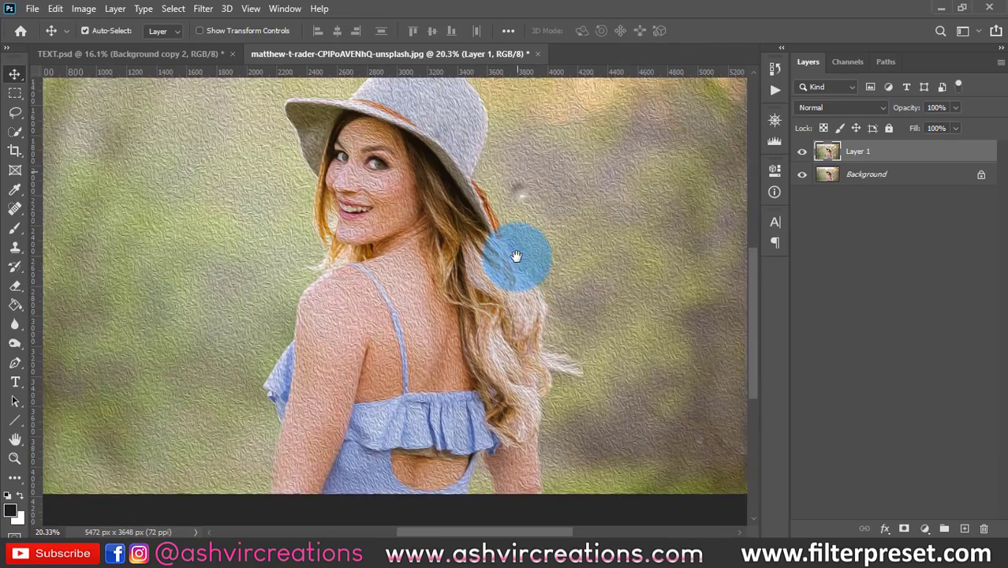
{"action": "scroll", "coordinate": [520, 265], "scroll_direction": "down", "scroll_amount": 1}
{"action": "scroll", "coordinate": [513, 410], "scroll_direction": "up", "scroll_amount": 3}
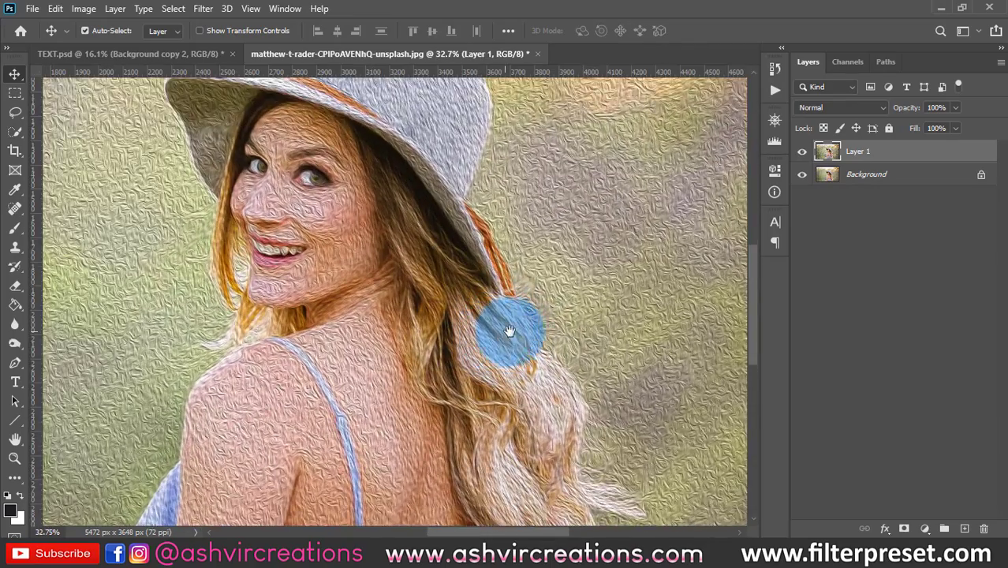
{"action": "left_click_drag", "start_coordinate": [511, 333], "coordinate": [511, 264]}
{"action": "scroll", "coordinate": [363, 165], "scroll_direction": "up", "scroll_amount": 3}
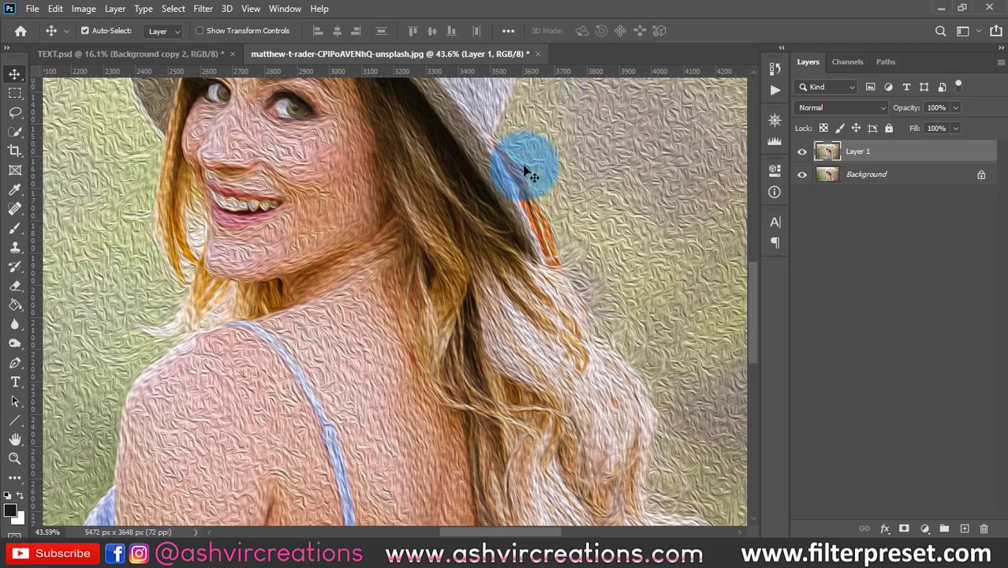
{"action": "scroll", "coordinate": [407, 129], "scroll_direction": "down", "scroll_amount": 1}
{"action": "scroll", "coordinate": [408, 131], "scroll_direction": "down", "scroll_amount": 4}
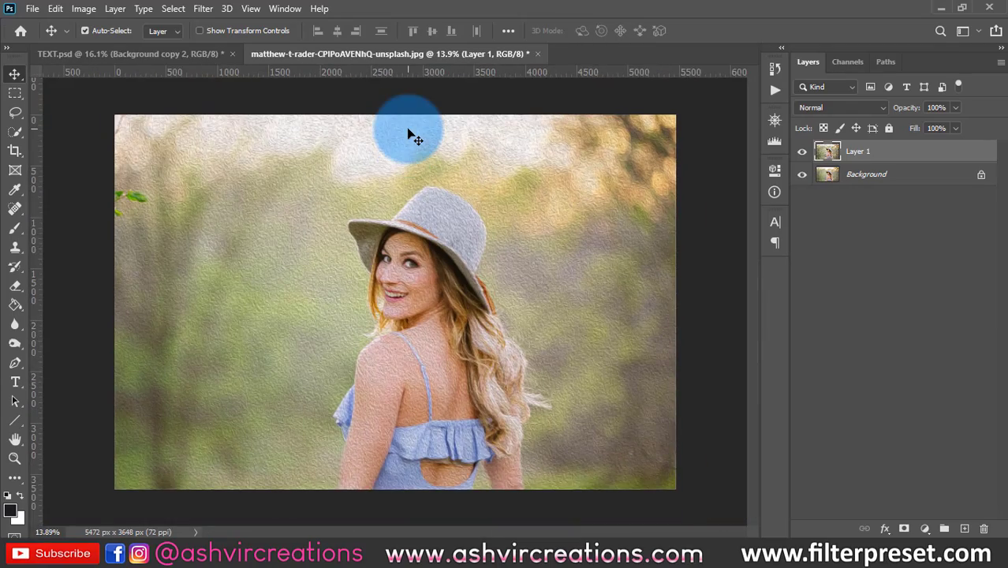
{"action": "scroll", "coordinate": [430, 190], "scroll_direction": "up", "scroll_amount": 1}
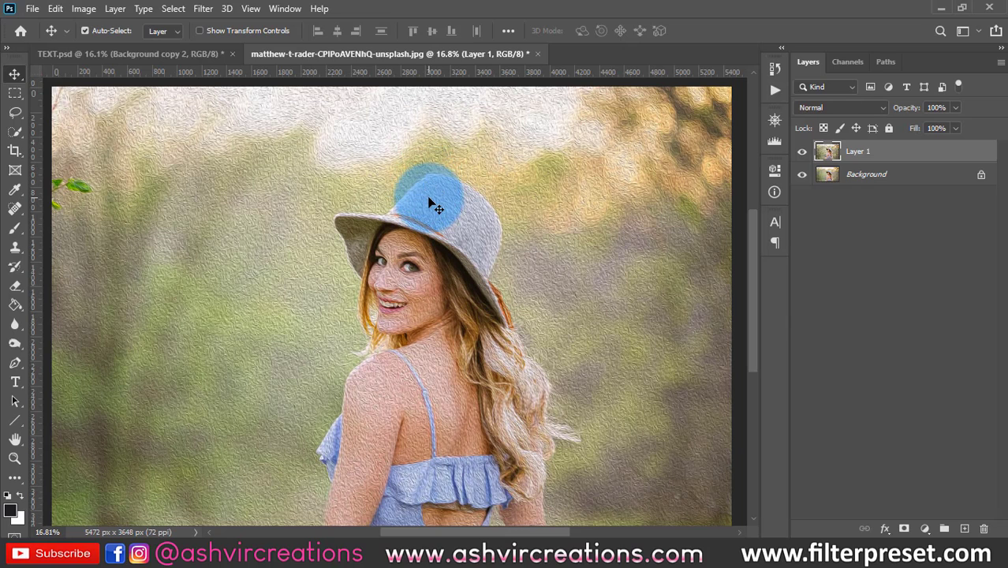
- Hide Layer 1 and select the Background layer, and look through the Video, Other and Photo-Toolbox filter groups
{"action": "left_click", "coordinate": [802, 151]}
{"action": "left_click", "coordinate": [828, 174]}
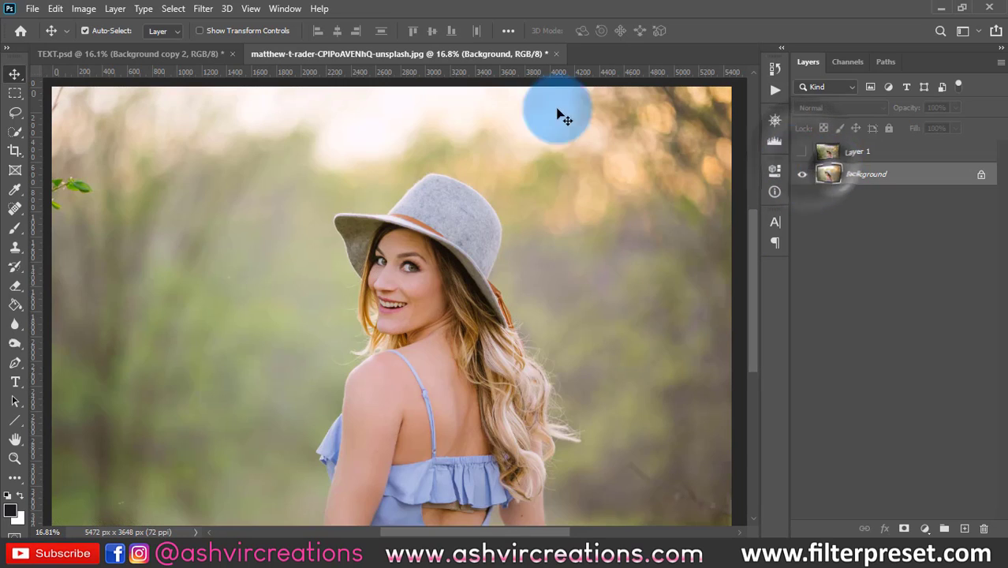
{"action": "left_click", "coordinate": [203, 9]}
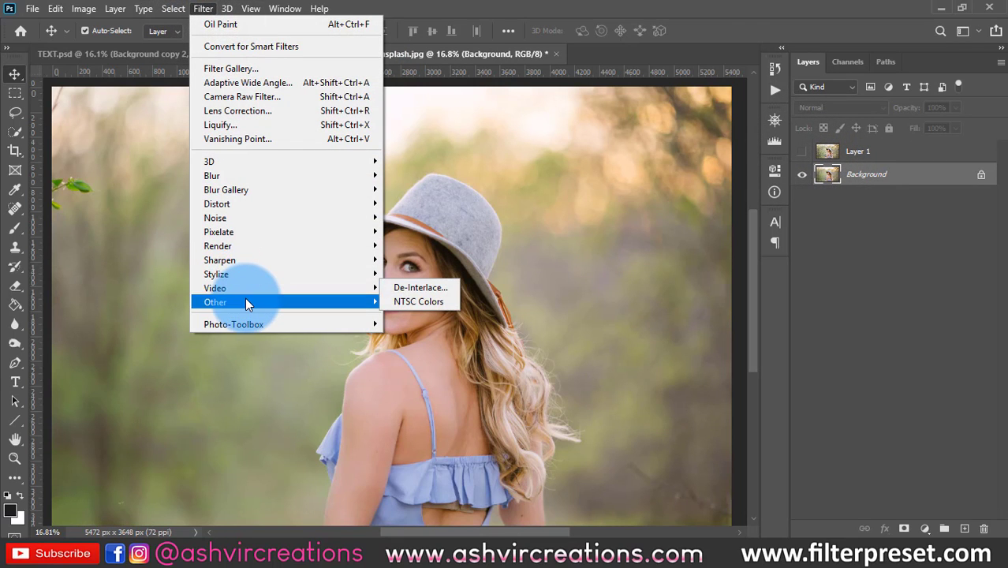
{"action": "mouse_move", "coordinate": [246, 303]}
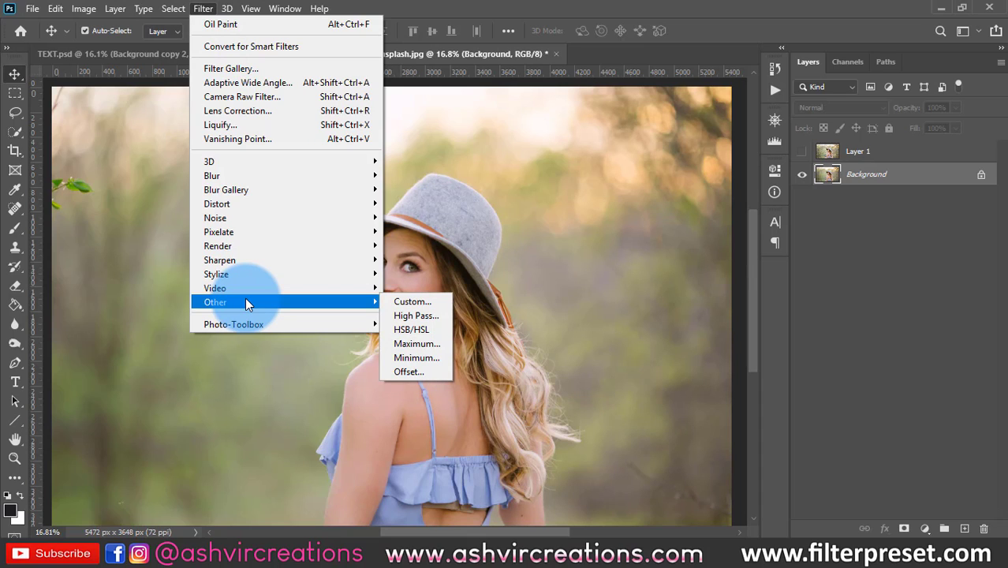
{"action": "mouse_move", "coordinate": [247, 327]}
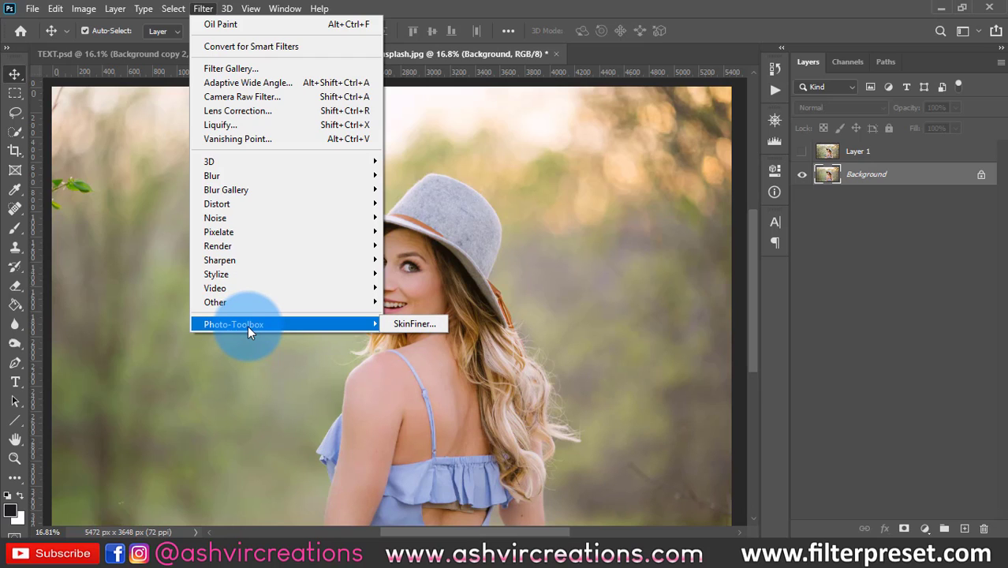
{"action": "left_click", "coordinate": [581, 187]}
{"action": "scroll", "coordinate": [580, 187], "scroll_direction": "down", "scroll_amount": 3}
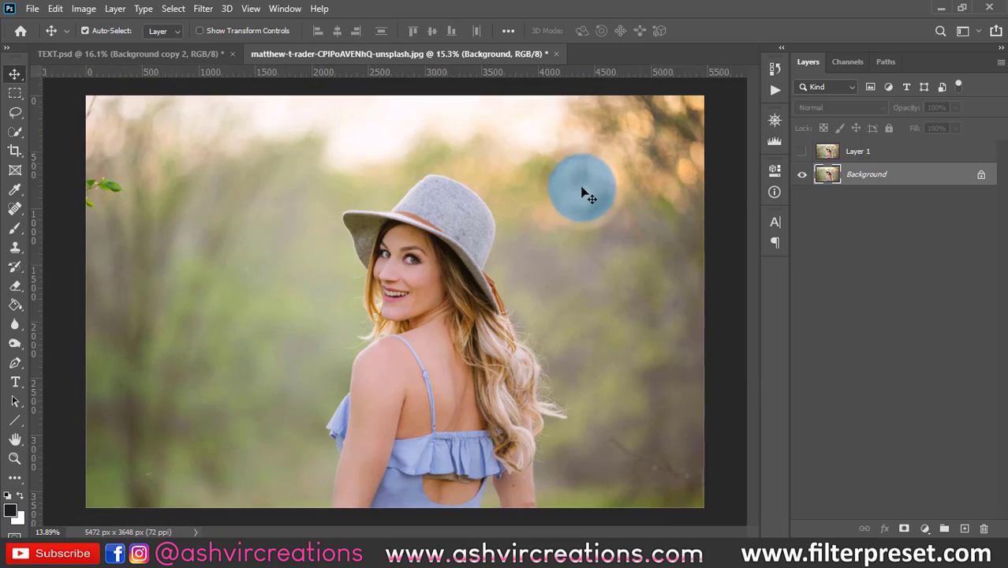
- Switch back to the TEXT.psd document with the motorcycle rider photo
{"action": "left_click", "coordinate": [191, 55]}
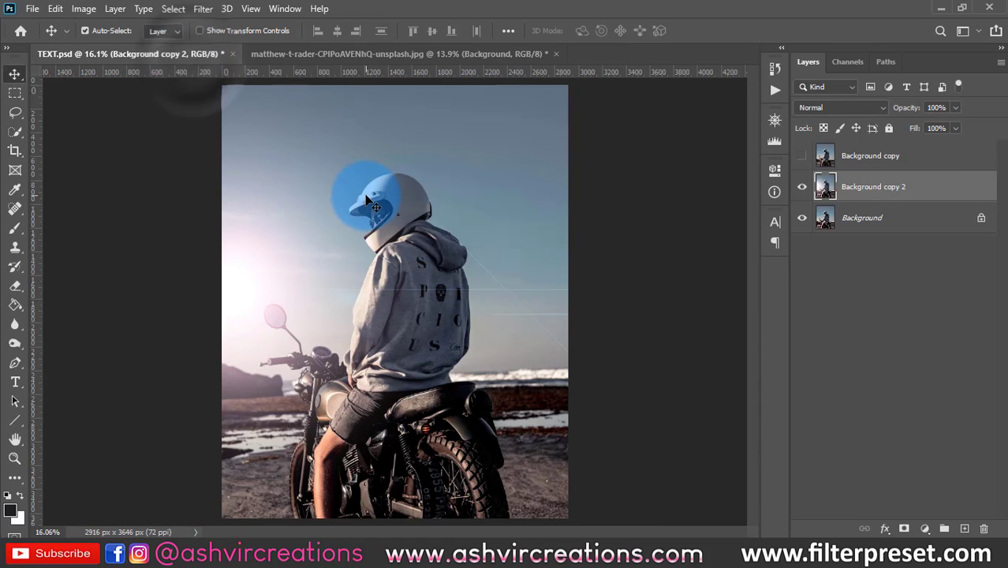
{"action": "scroll", "coordinate": [385, 221], "scroll_direction": "down", "scroll_amount": 3}
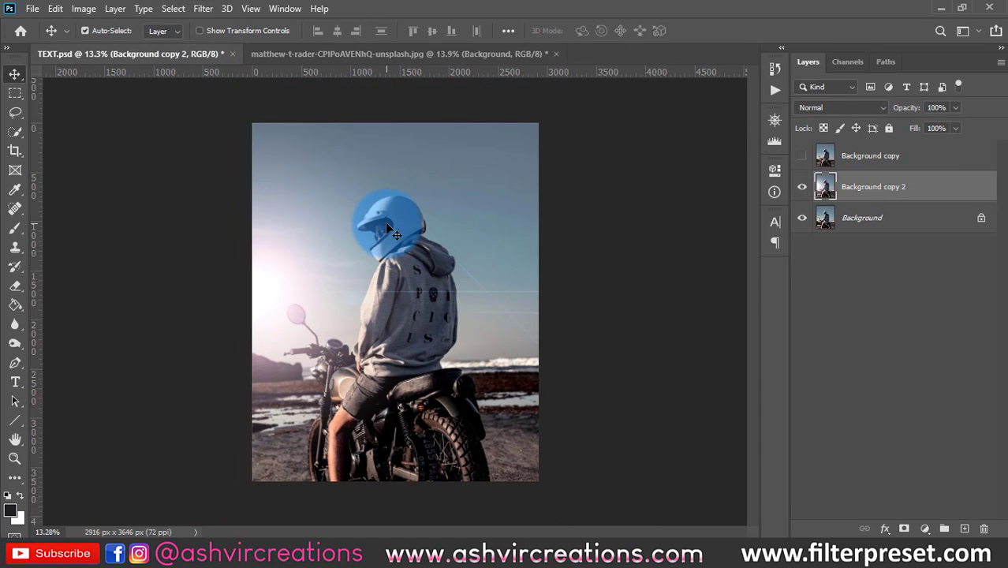